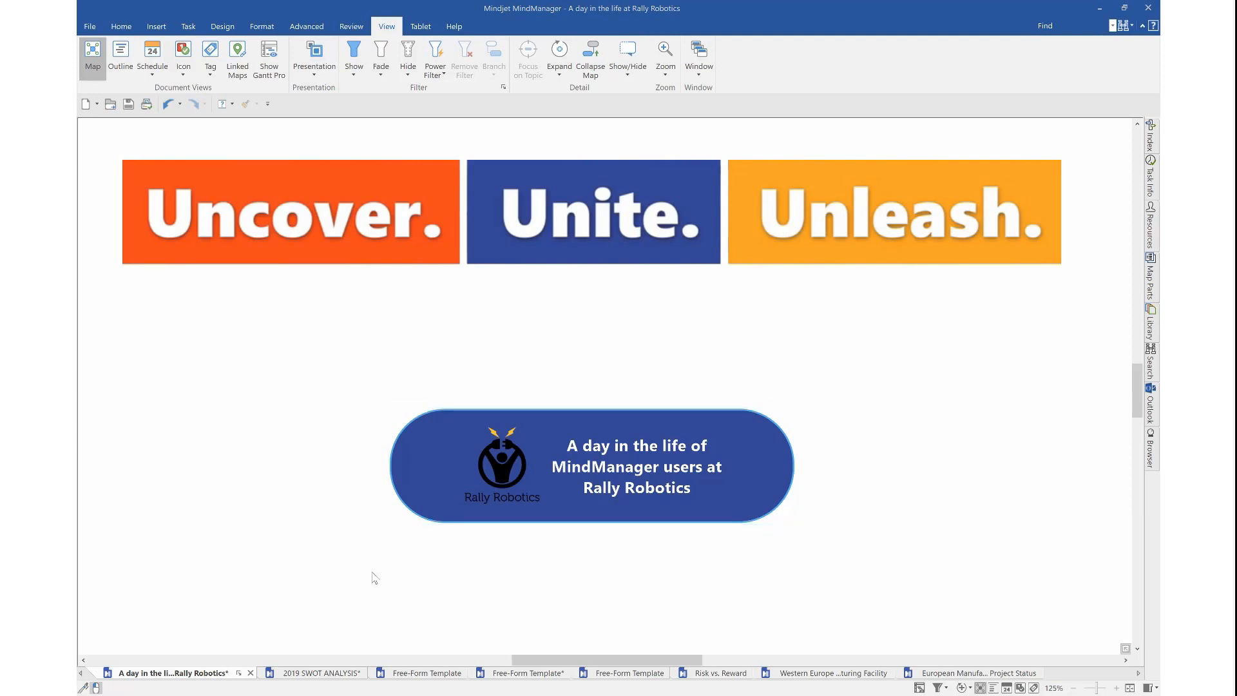
In the tag view of the 2019 SWOT ANALYSIS map, tag the first four strengths Low, the other three Medium, and all weaknesses High.
{"action": "left_click", "coordinate": [301, 673]}
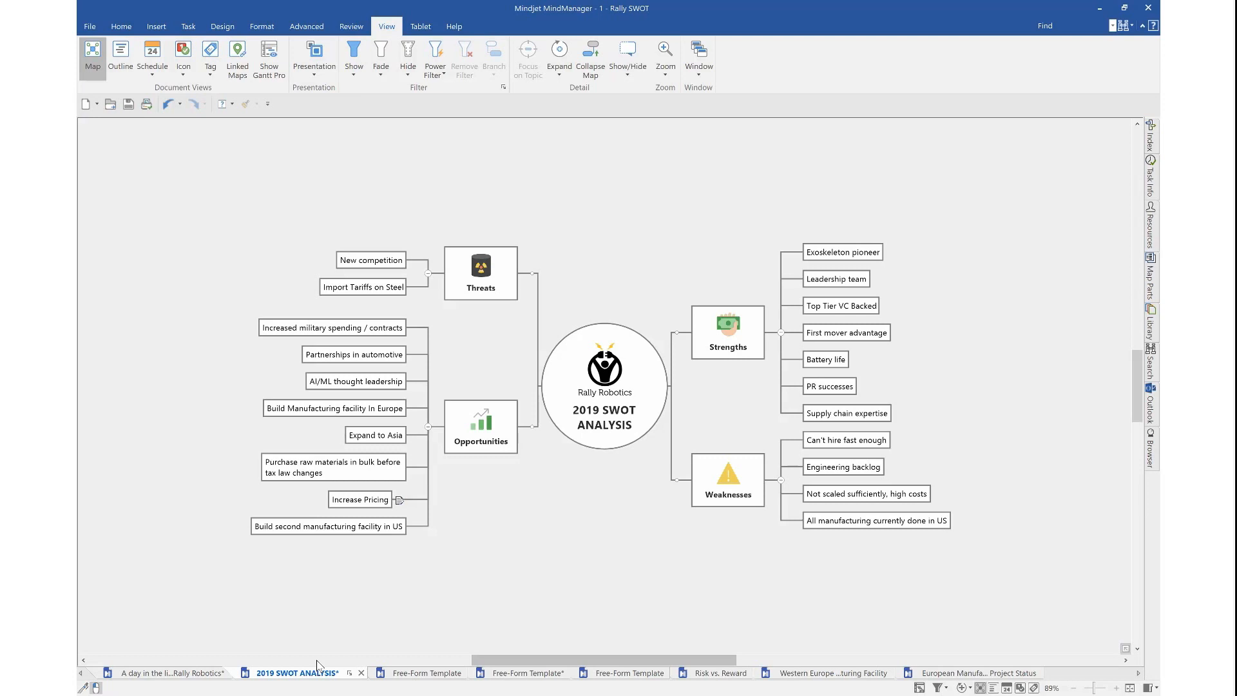
{"action": "left_click", "coordinate": [210, 55]}
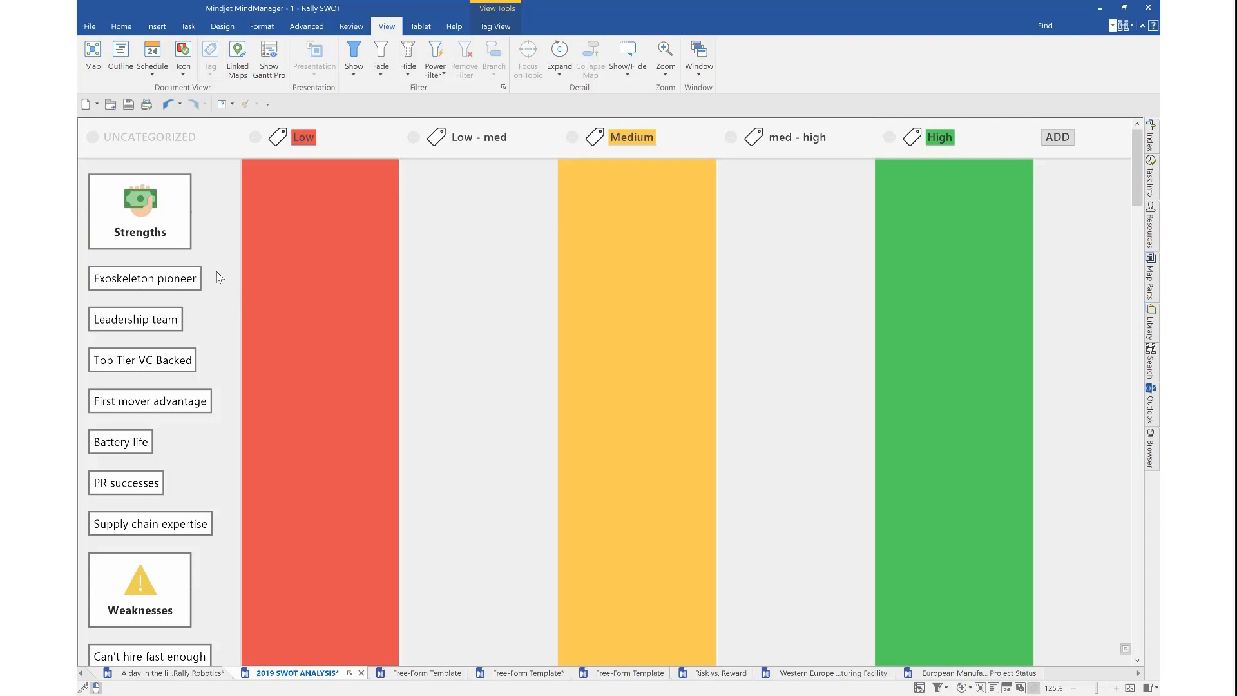
{"action": "left_click_drag", "start_coordinate": [221, 271], "coordinate": [121, 392]}
{"action": "left_click_drag", "start_coordinate": [140, 283], "coordinate": [288, 258]}
{"action": "left_click_drag", "start_coordinate": [201, 269], "coordinate": [618, 284]}
{"action": "left_click_drag", "start_coordinate": [213, 381], "coordinate": [169, 516]}
{"action": "left_click_drag", "start_coordinate": [253, 495], "coordinate": [991, 339]}
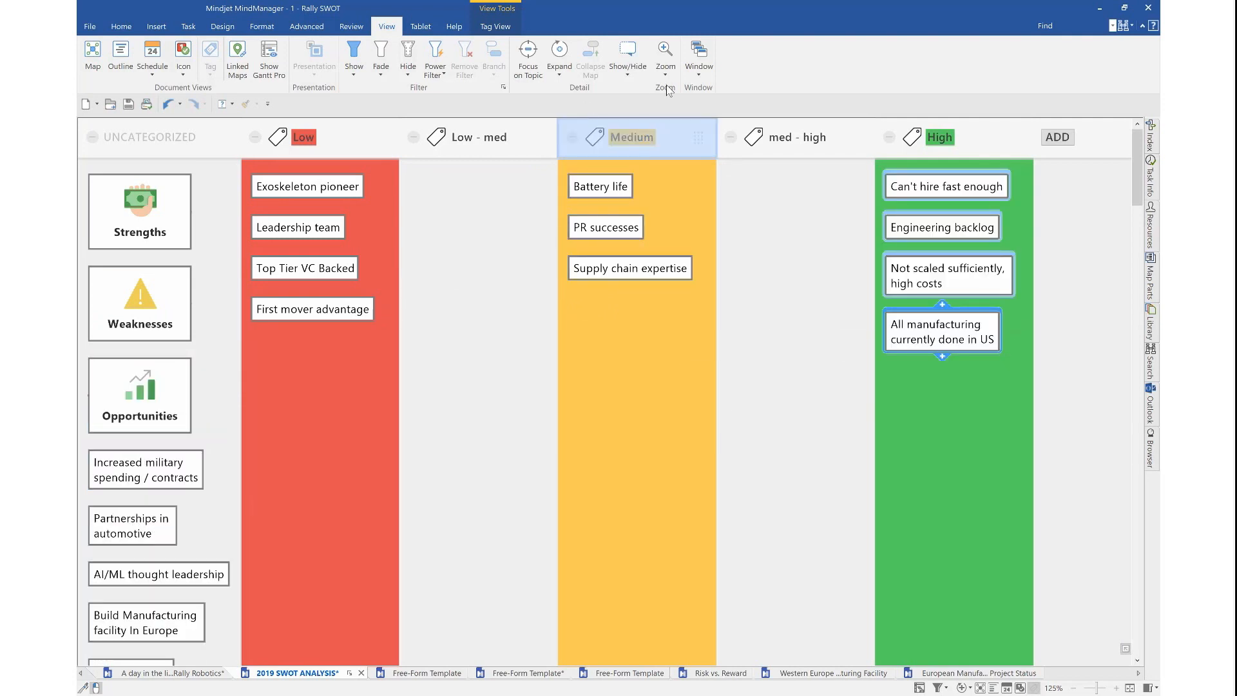
Collapse the empty Low - med and med - high columns.
{"action": "left_click", "coordinate": [732, 137]}
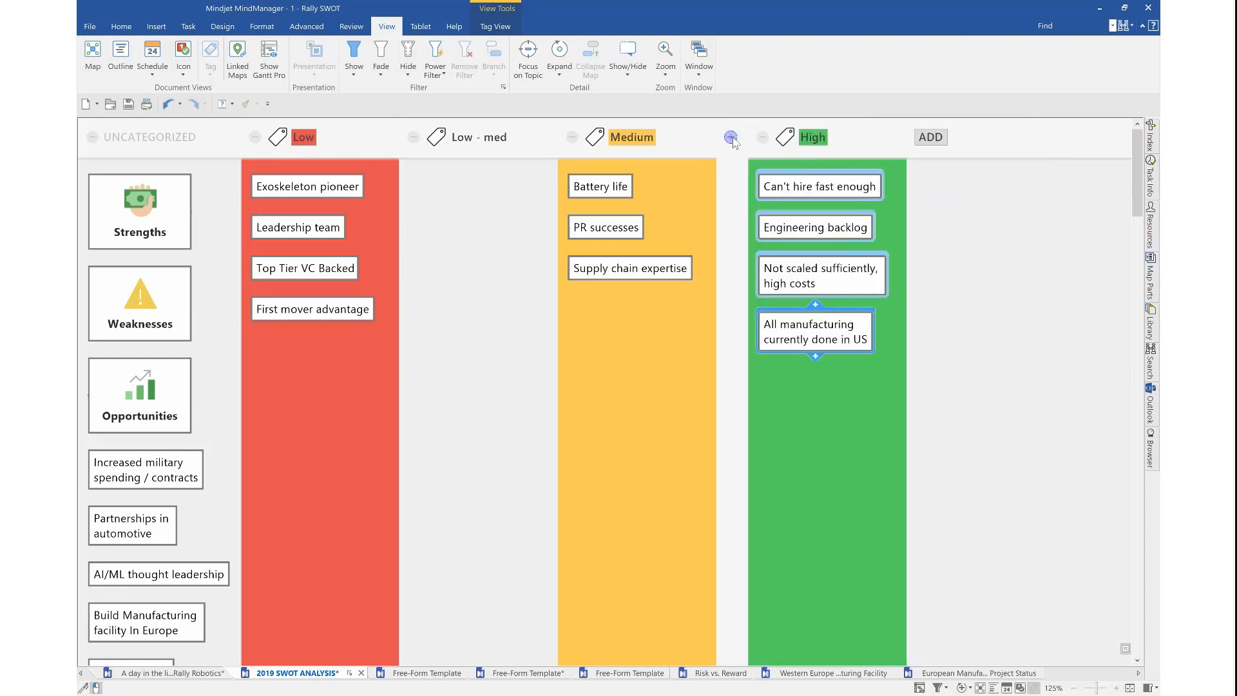
{"action": "left_click", "coordinate": [732, 137]}
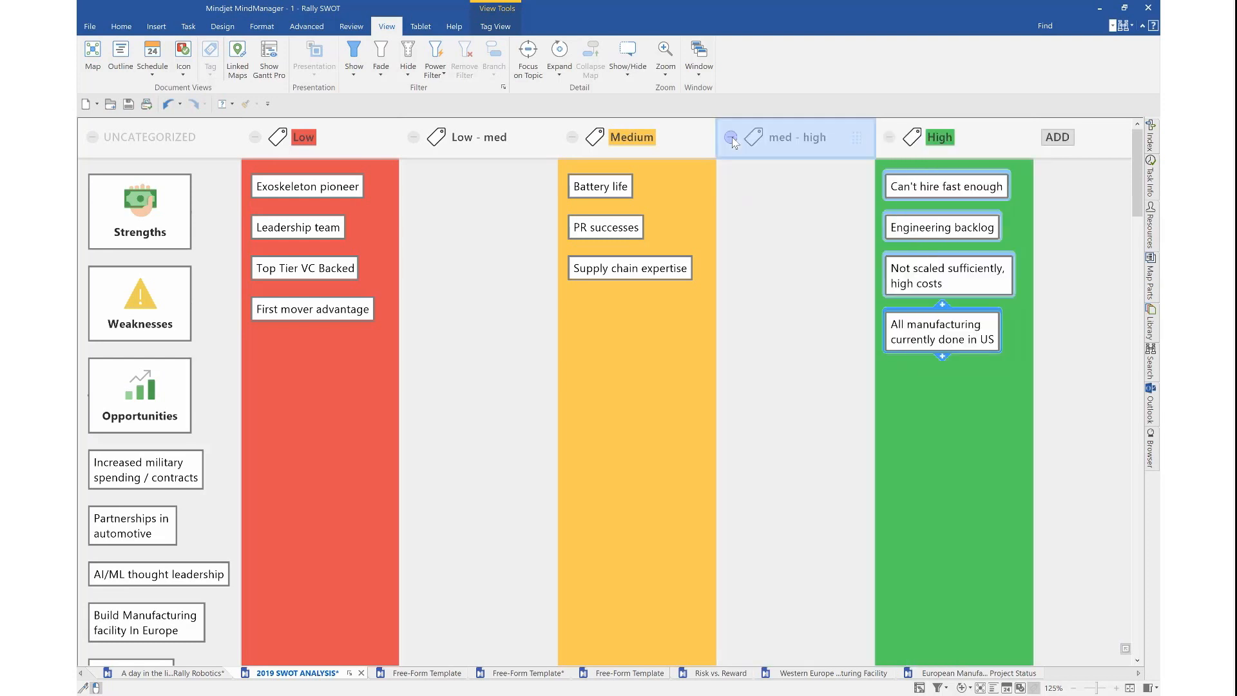
{"action": "left_click", "coordinate": [413, 137]}
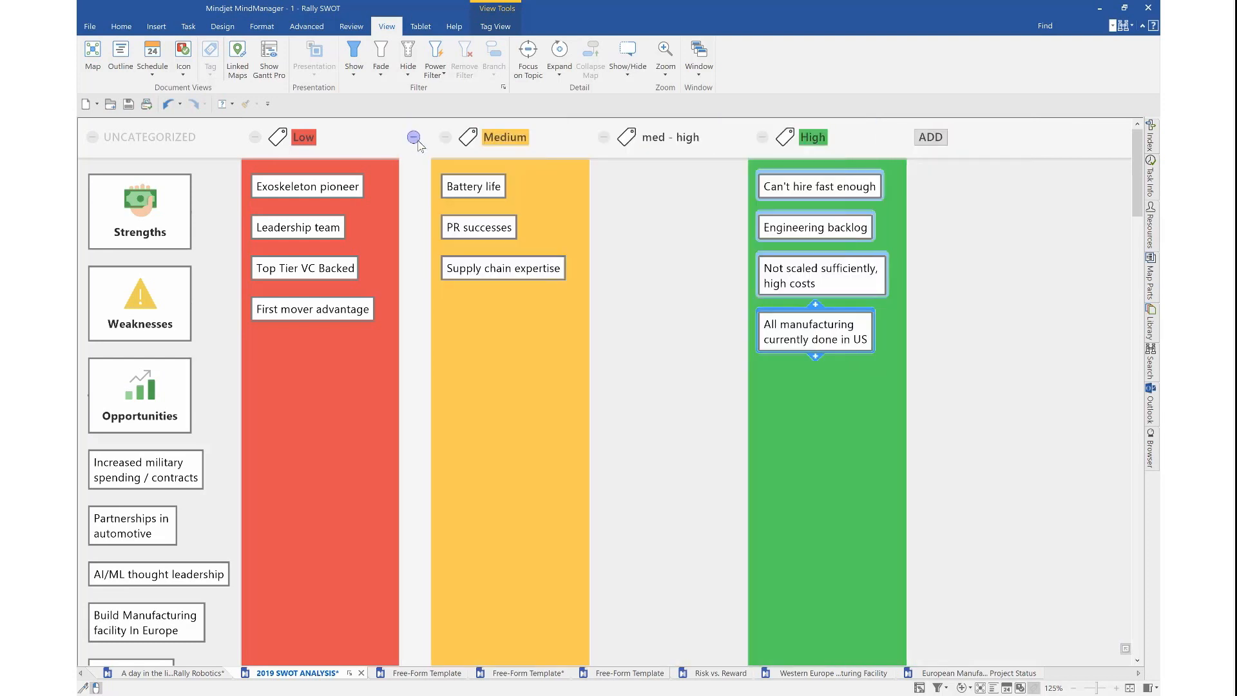
{"action": "left_click", "coordinate": [603, 137]}
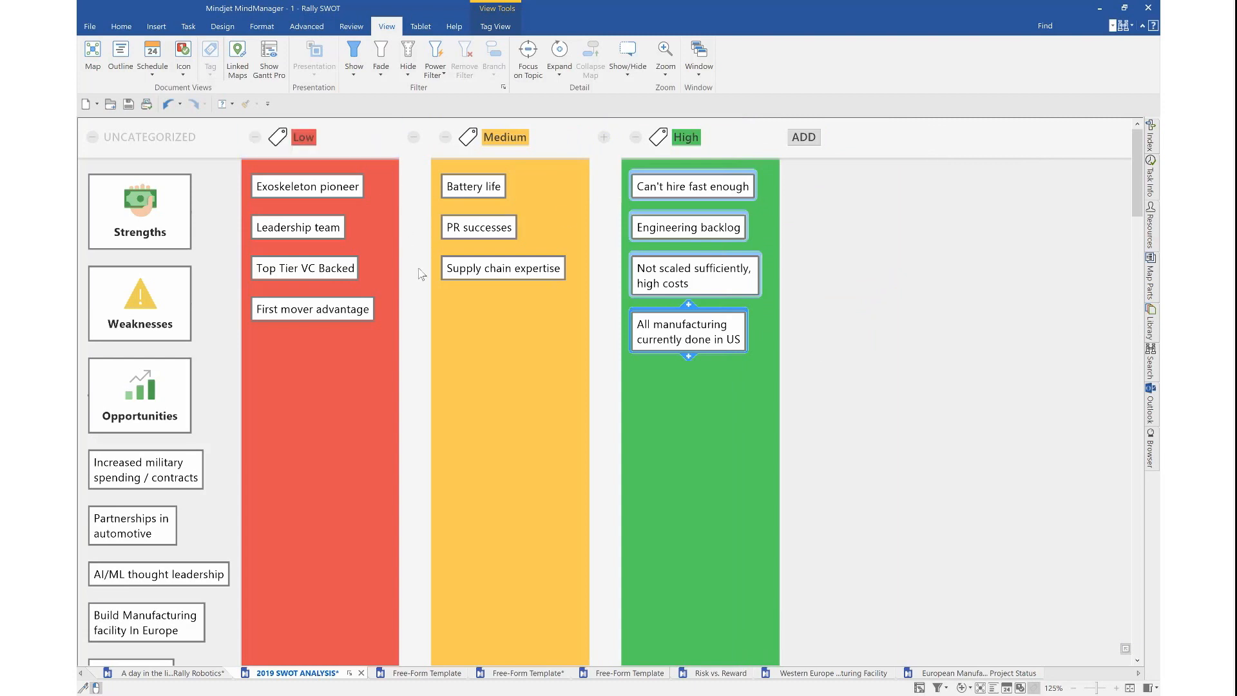
Add a tag named example without a color to the Importance group.
{"action": "left_click", "coordinate": [804, 139]}
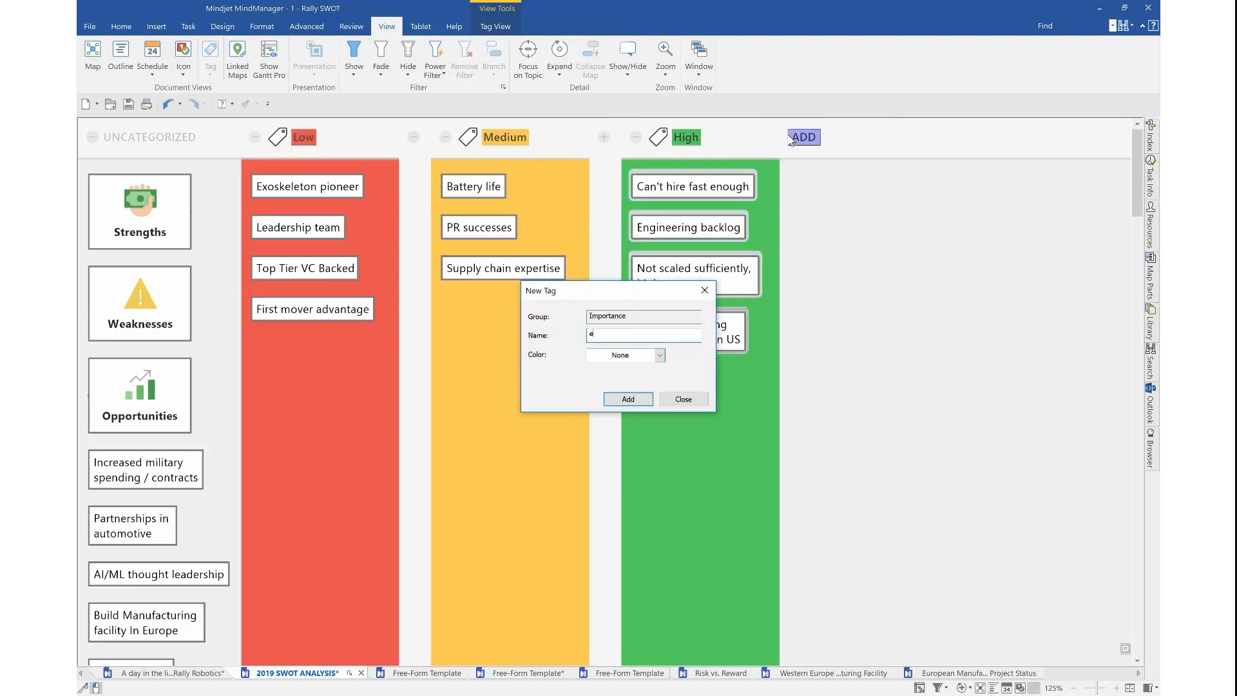
{"action": "type", "text": "example"}
{"action": "key", "text": "Return"}
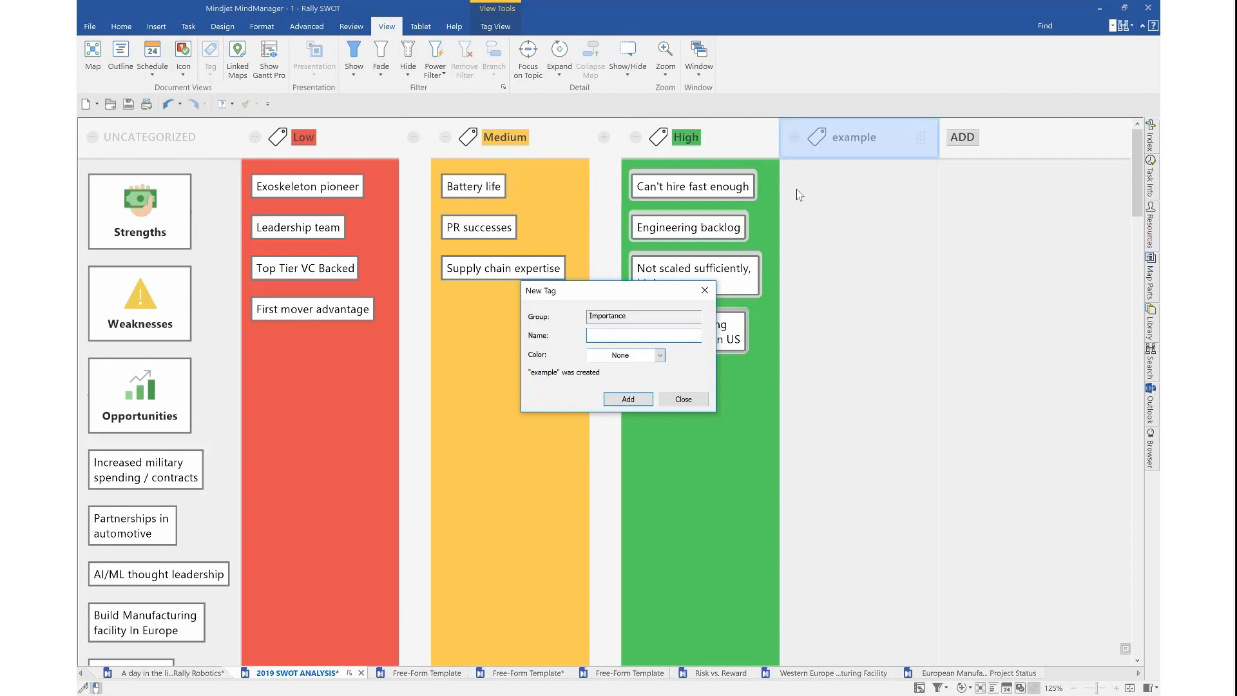
{"action": "left_click", "coordinate": [682, 399]}
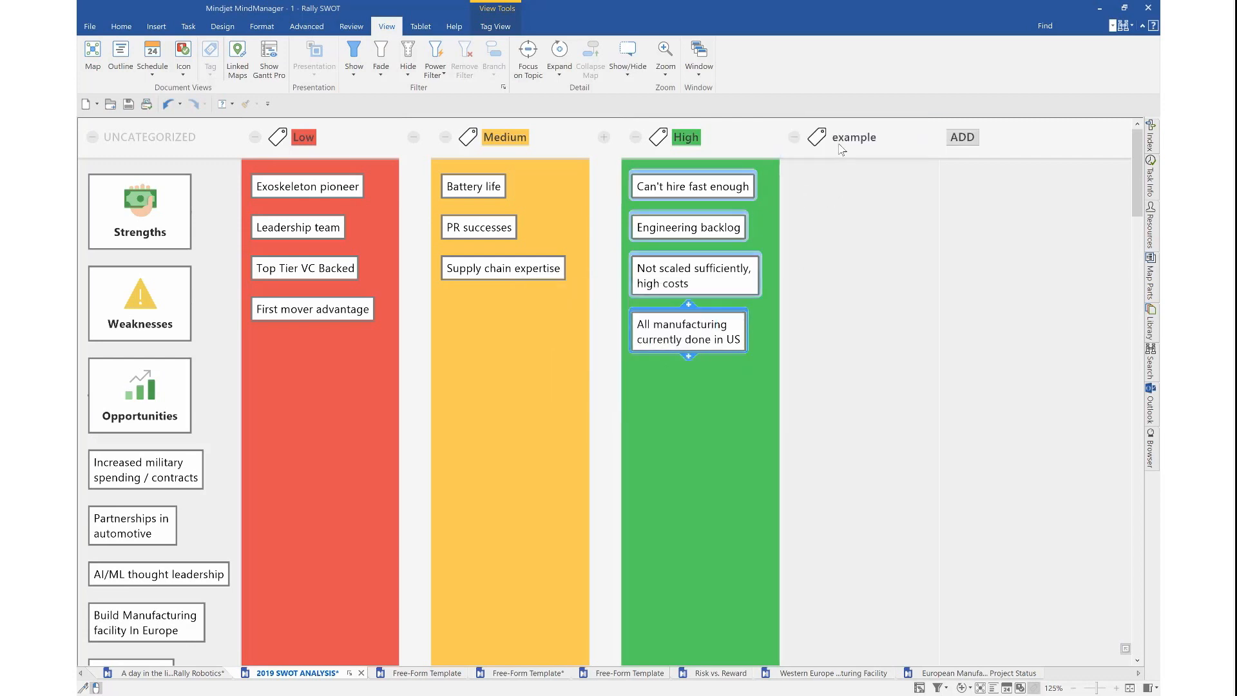
Try the example column ahead of High and back at the end, and delete that tag.
{"action": "left_click_drag", "start_coordinate": [791, 143], "coordinate": [618, 155]}
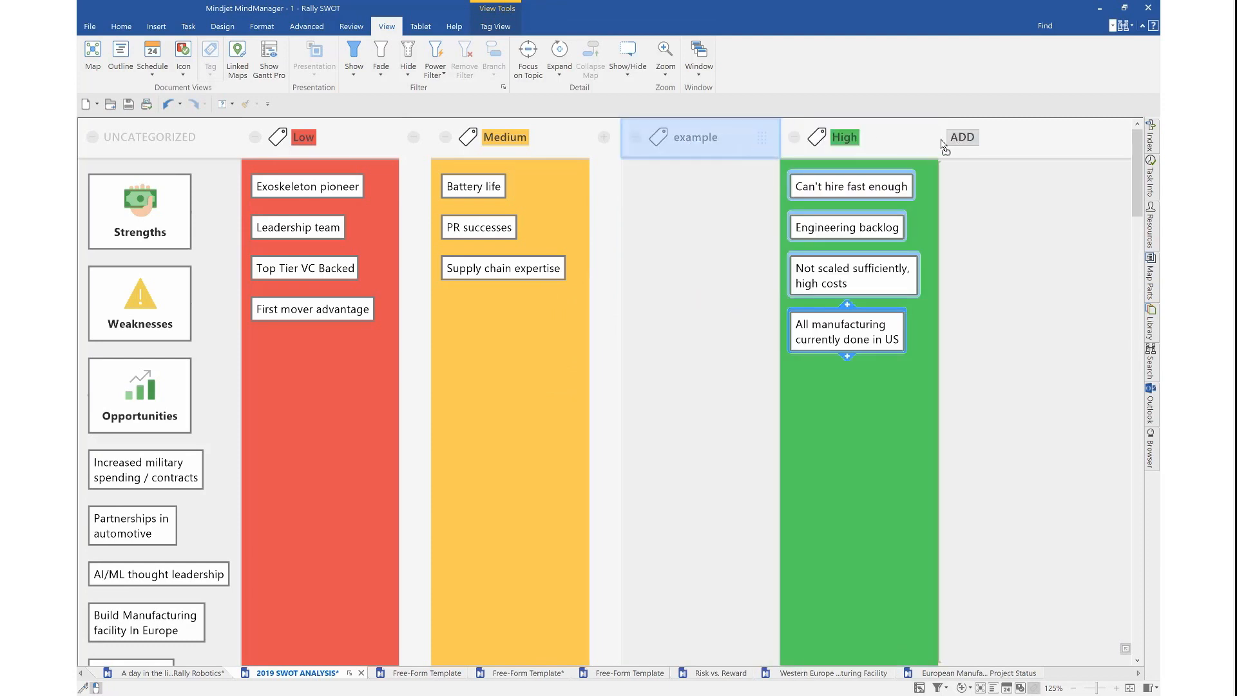
{"action": "left_click_drag", "start_coordinate": [941, 143], "coordinate": [941, 143]}
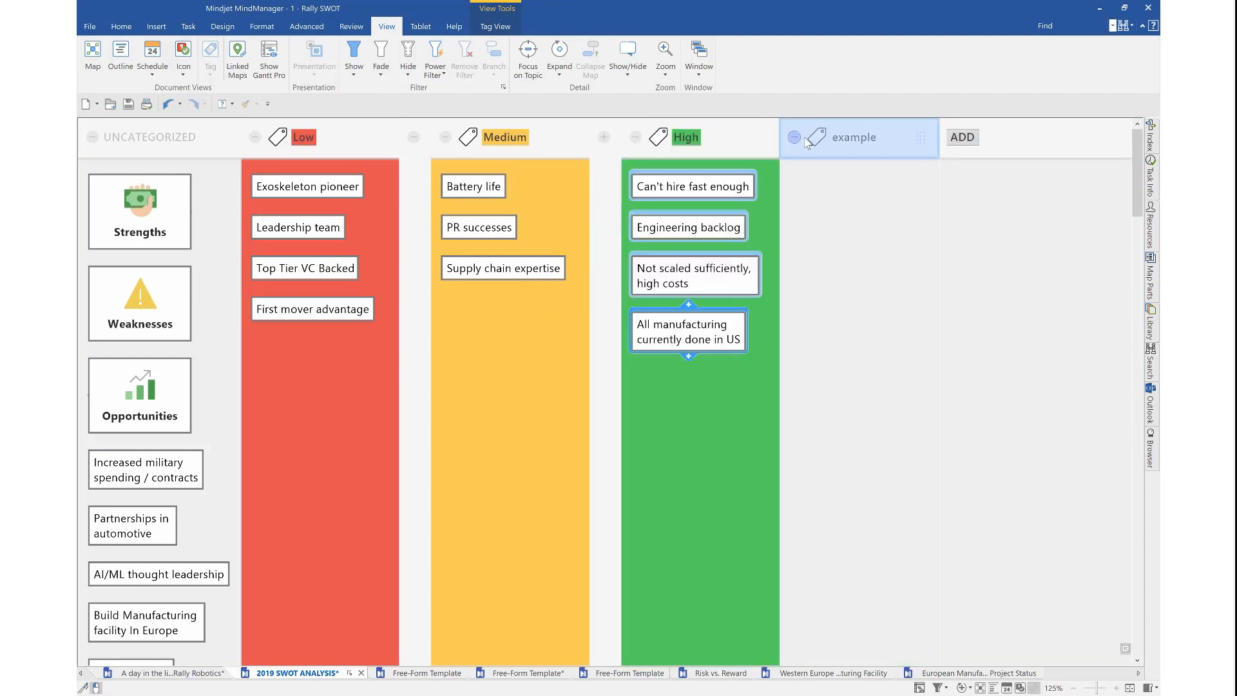
{"action": "right_click", "coordinate": [863, 136]}
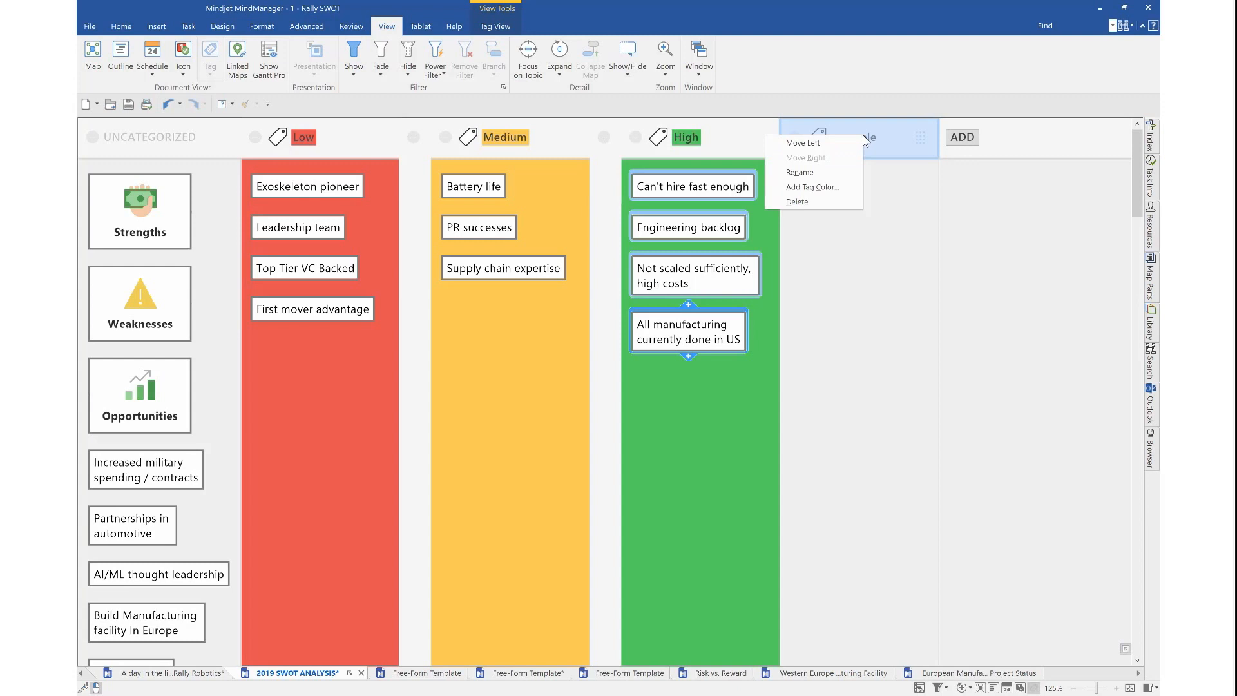
{"action": "left_click", "coordinate": [828, 205]}
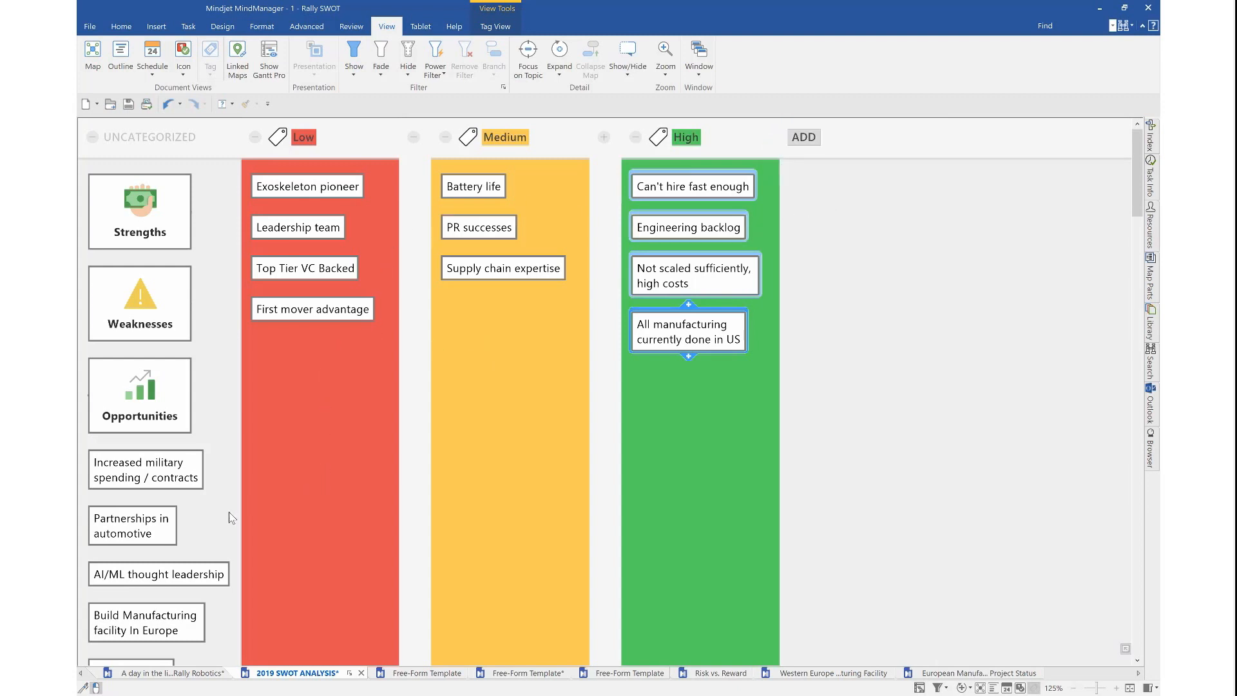
Tag the first five opportunities through Expand to Asia as Medium, the remaining three as Low, and both threats as High.
{"action": "left_click_drag", "start_coordinate": [230, 468], "coordinate": [145, 621]}
{"action": "left_click_drag", "start_coordinate": [136, 533], "coordinate": [470, 488]}
{"action": "left_click_drag", "start_coordinate": [248, 416], "coordinate": [328, 517]}
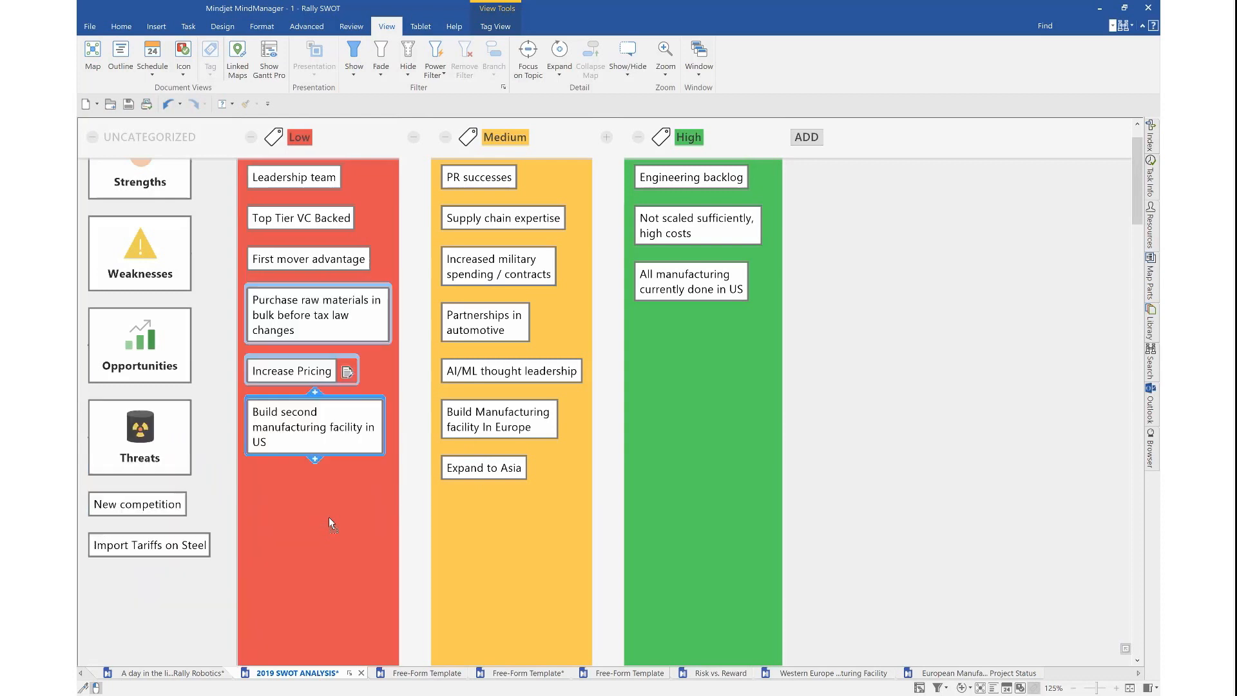
{"action": "left_click_drag", "start_coordinate": [192, 523], "coordinate": [715, 425]}
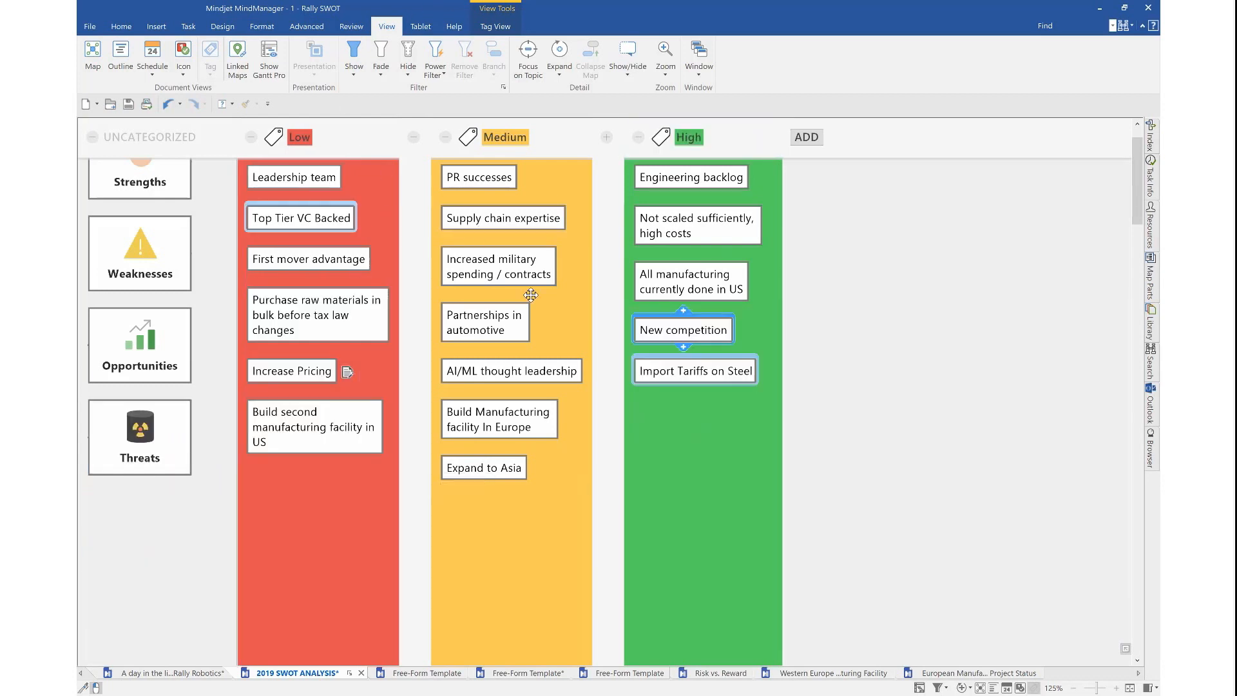
{"action": "scroll", "coordinate": [381, 222], "scroll_direction": "up", "scroll_amount": 2}
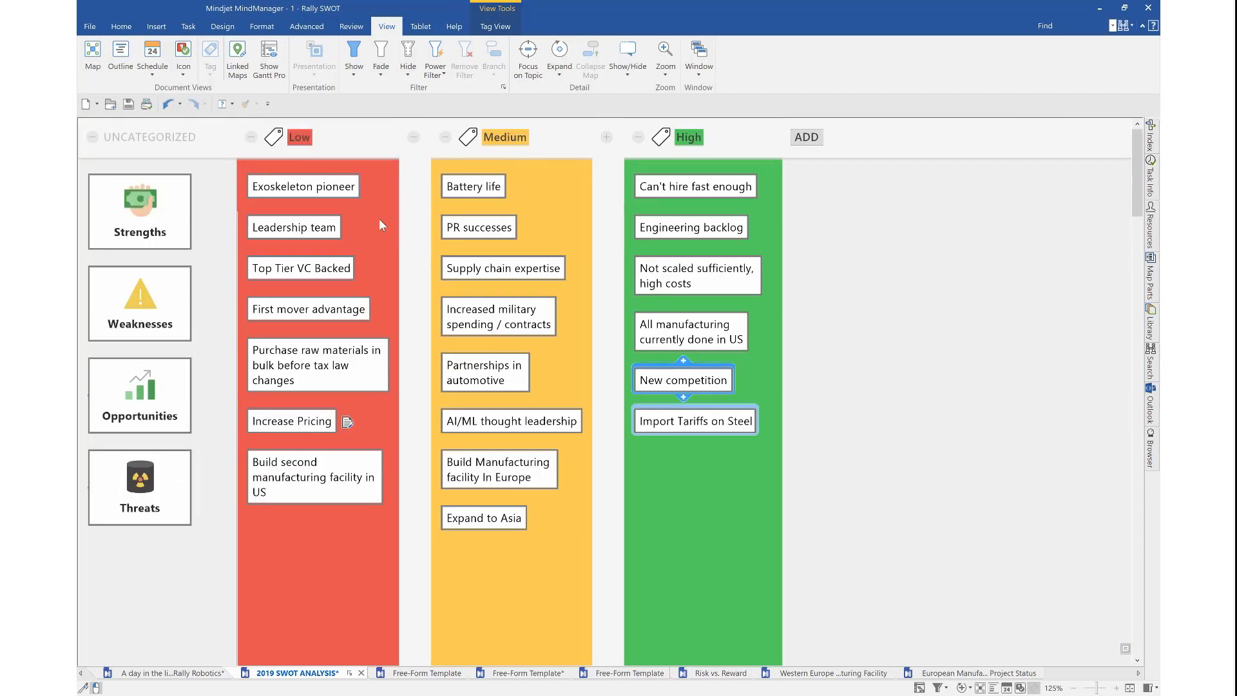
Check the tags on the map, and in tag view reorder the Low column so the raw materials topic follows Exoskeleton pioneer.
{"action": "left_click", "coordinate": [92, 57]}
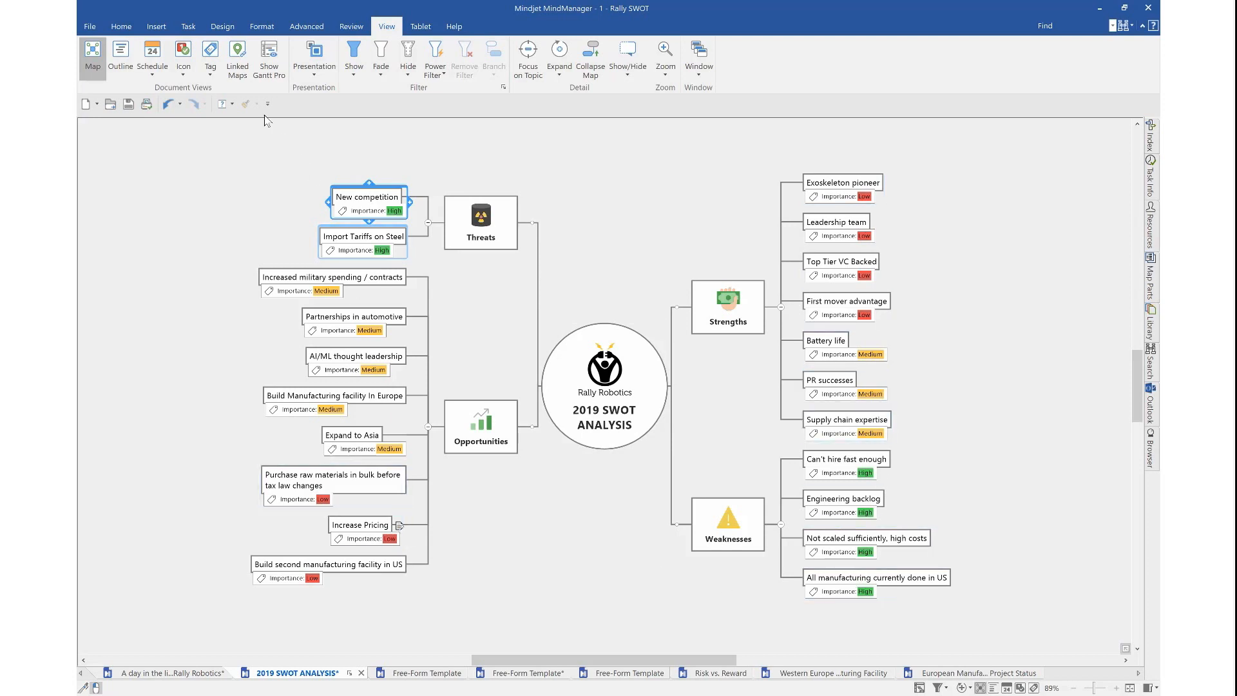
{"action": "left_click", "coordinate": [211, 52]}
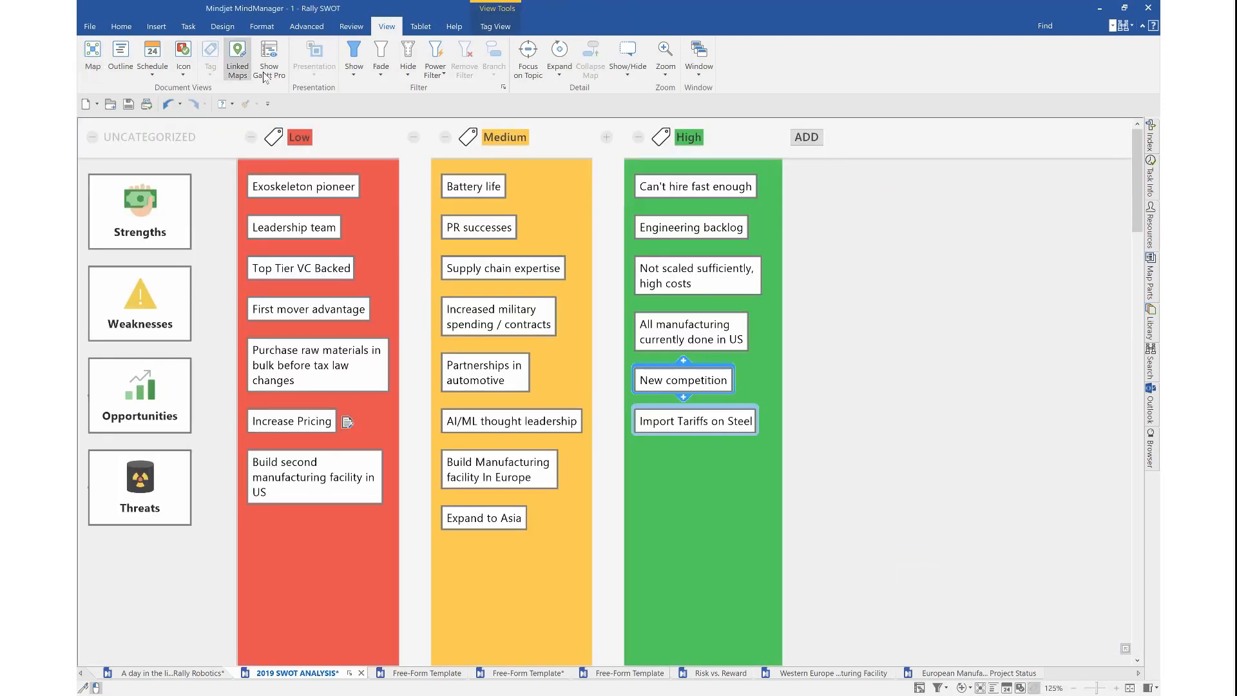
{"action": "left_click", "coordinate": [494, 27]}
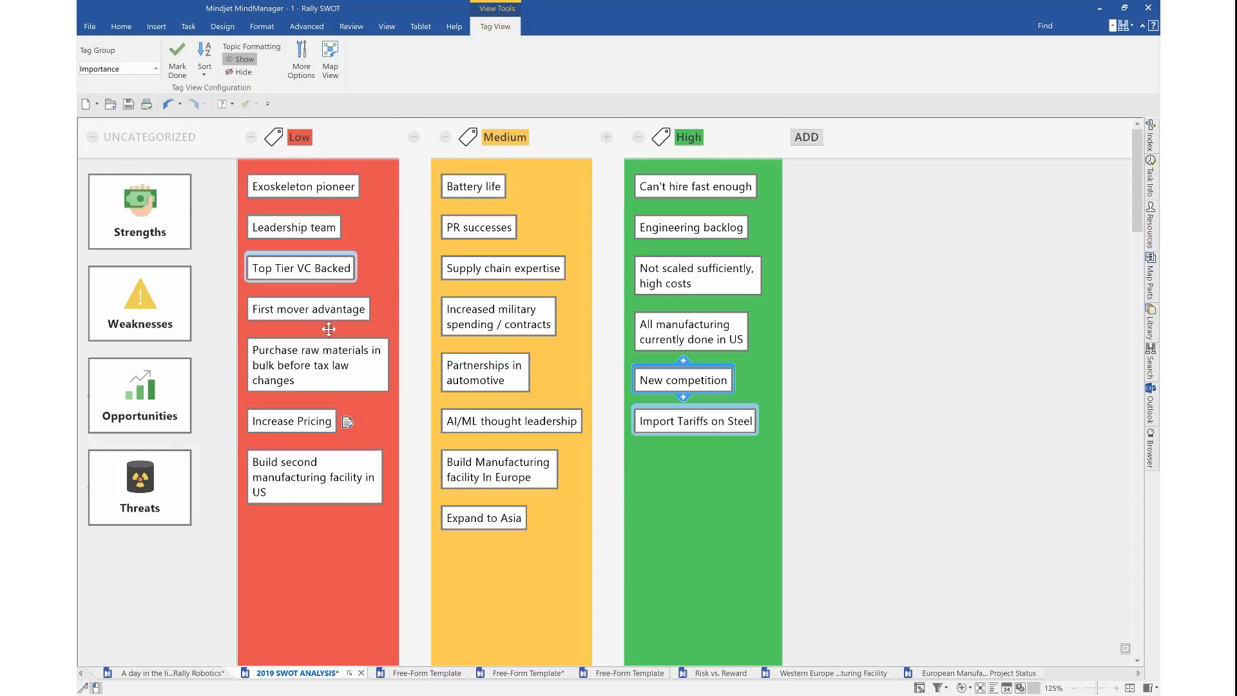
{"action": "left_click", "coordinate": [330, 382]}
{"action": "left_click_drag", "start_coordinate": [330, 379], "coordinate": [278, 284]}
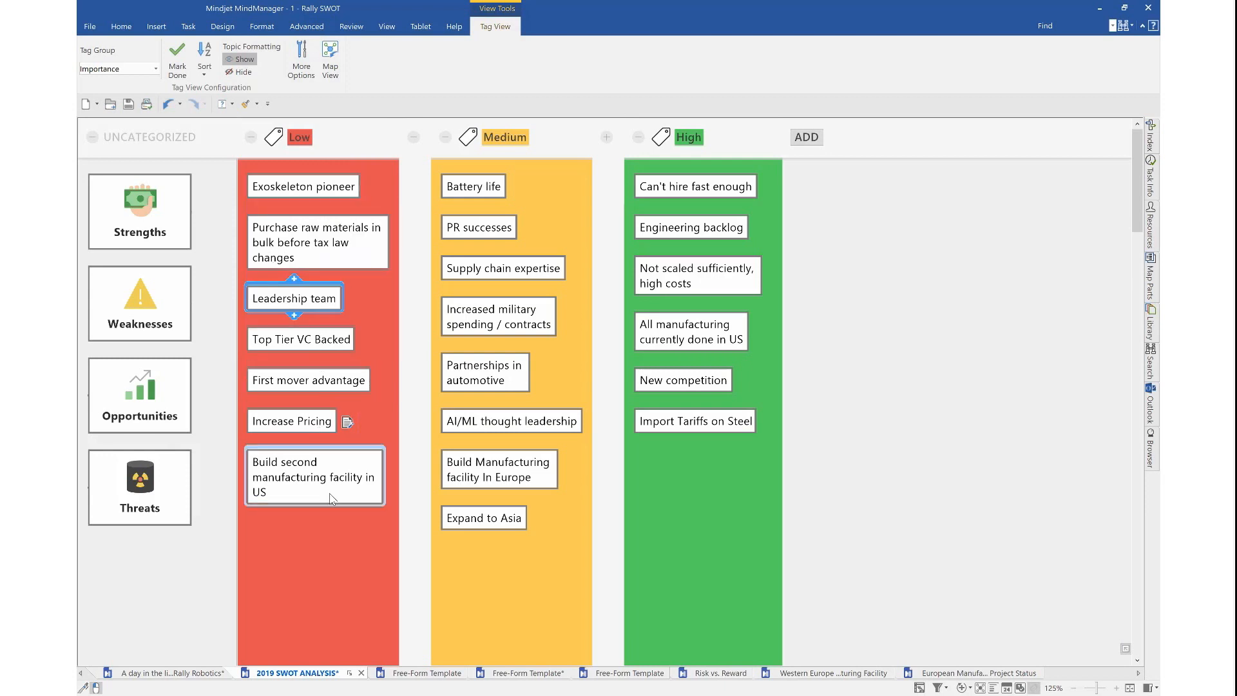
{"action": "left_click", "coordinate": [135, 69]}
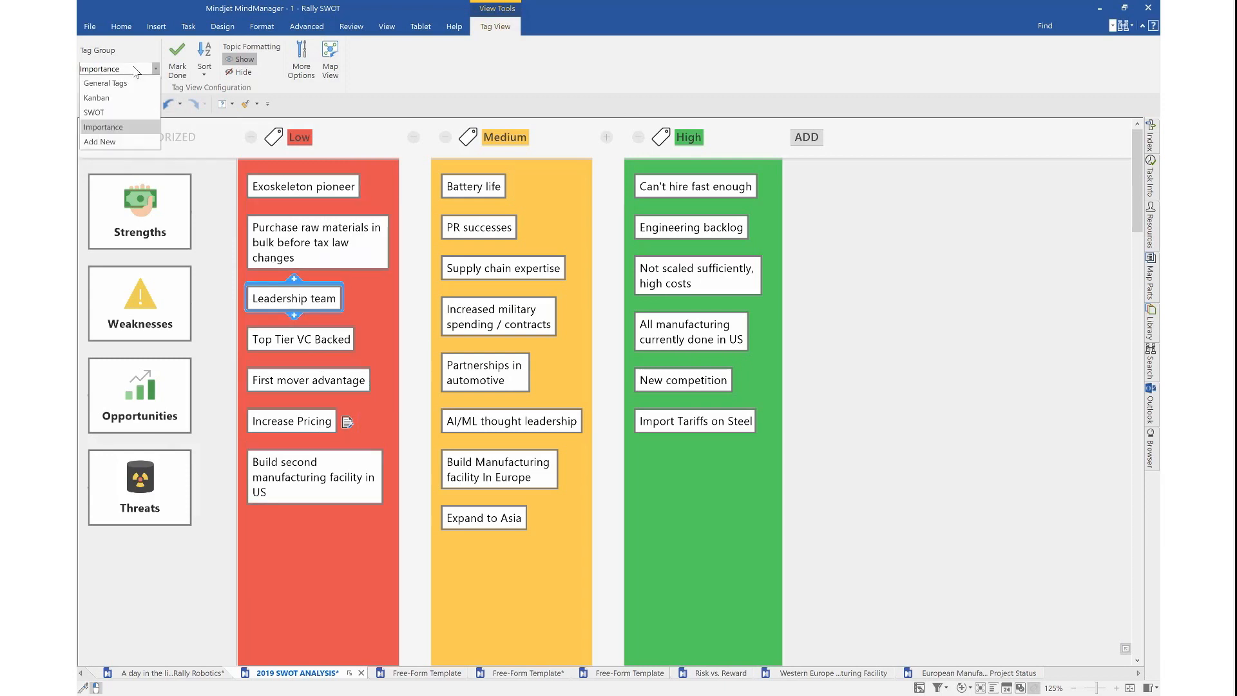
{"action": "left_click", "coordinate": [126, 137]}
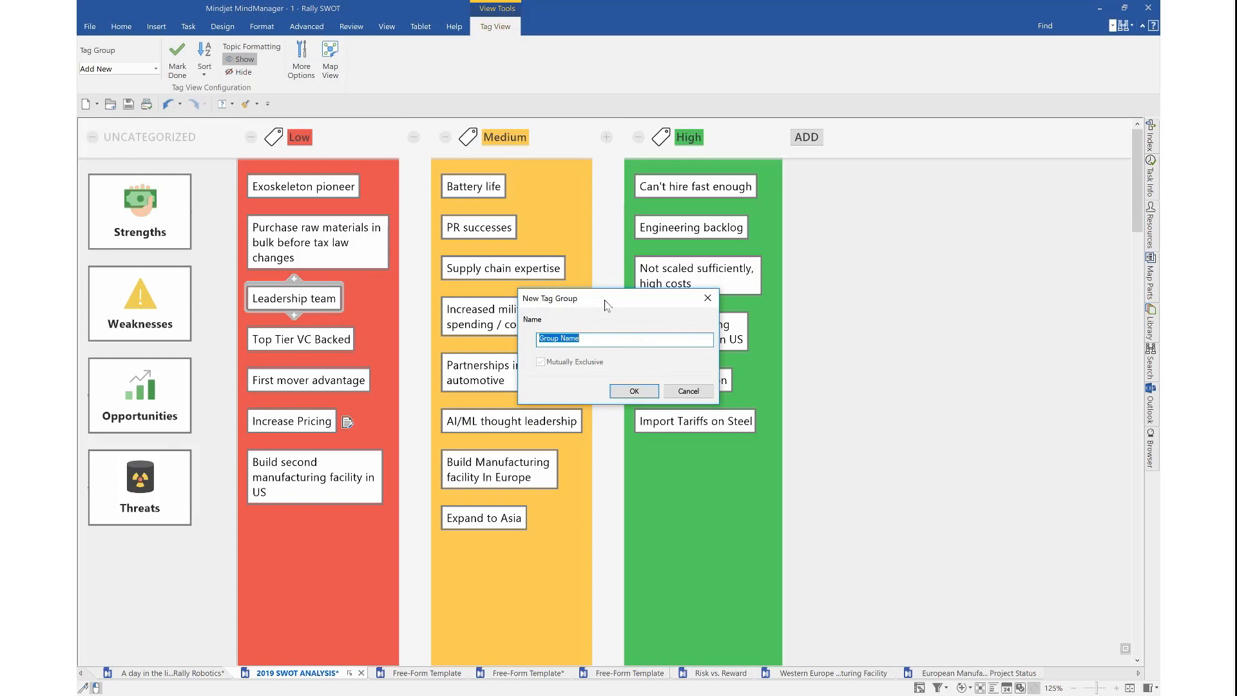
{"action": "left_click", "coordinate": [708, 298]}
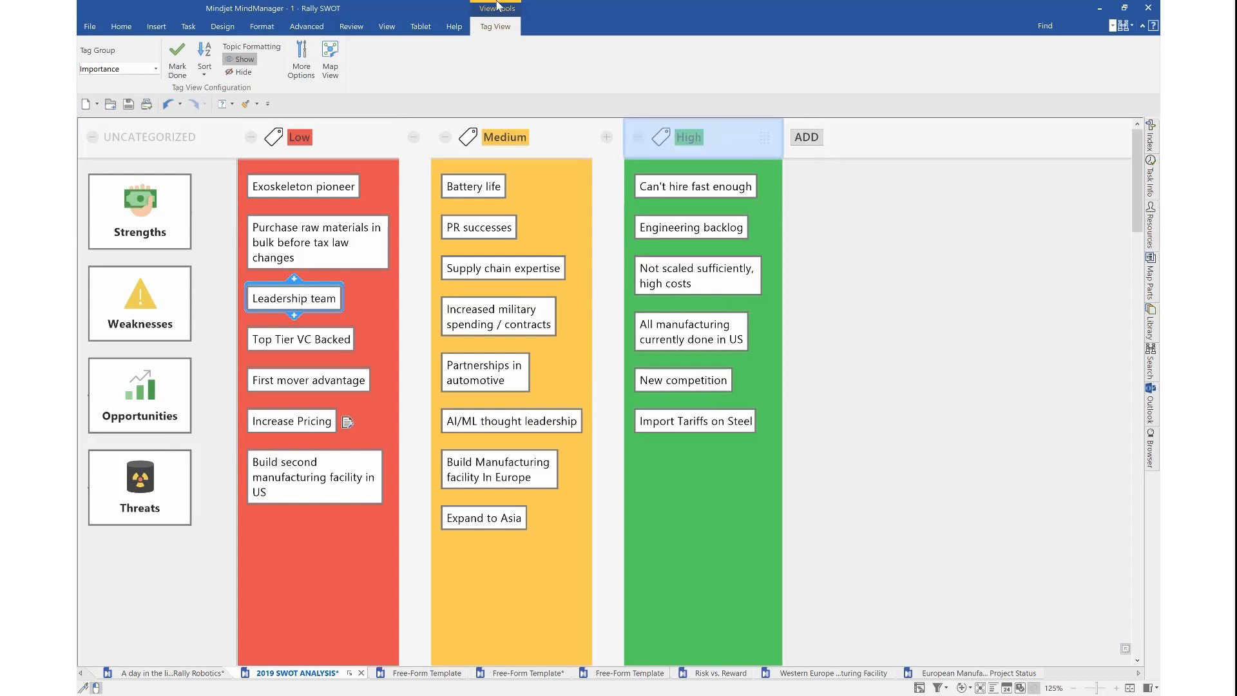
In icon view with the Flags group, flag the first four strengths as Risk and the other three as Maybe.
{"action": "left_click", "coordinate": [331, 61]}
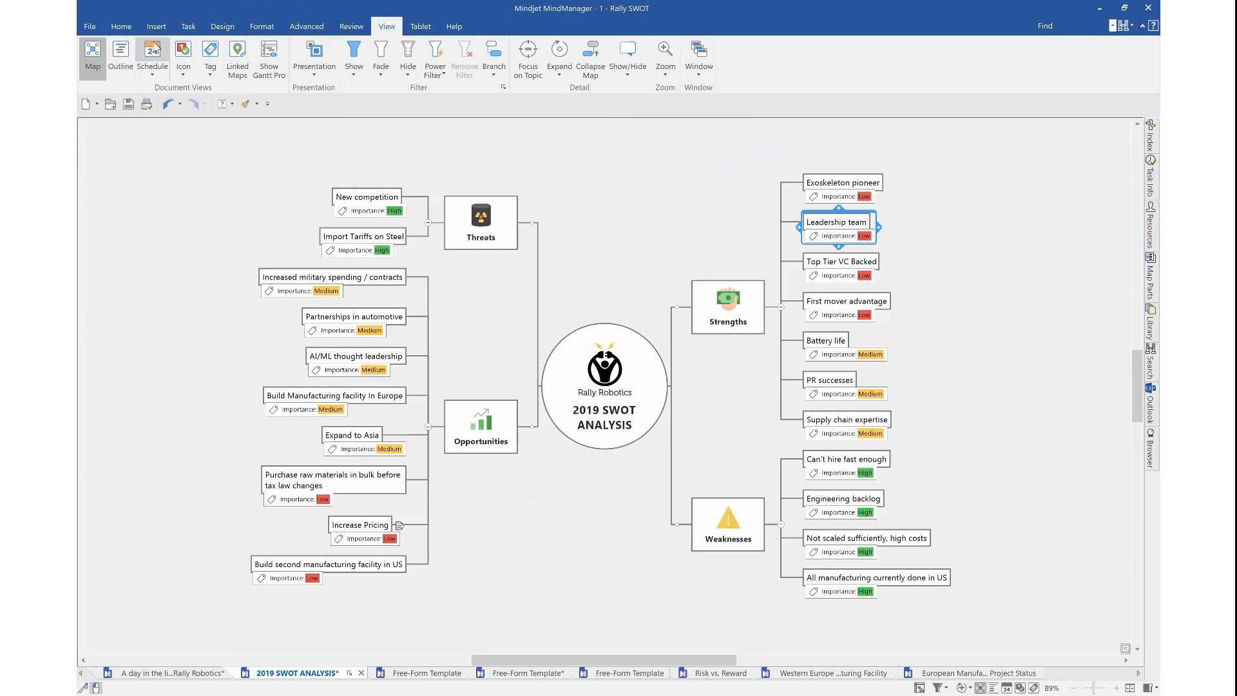
{"action": "left_click", "coordinate": [183, 56]}
{"action": "left_click", "coordinate": [265, 296]}
{"action": "left_click_drag", "start_coordinate": [226, 231], "coordinate": [83, 396]}
{"action": "left_click_drag", "start_coordinate": [122, 341], "coordinate": [244, 312]}
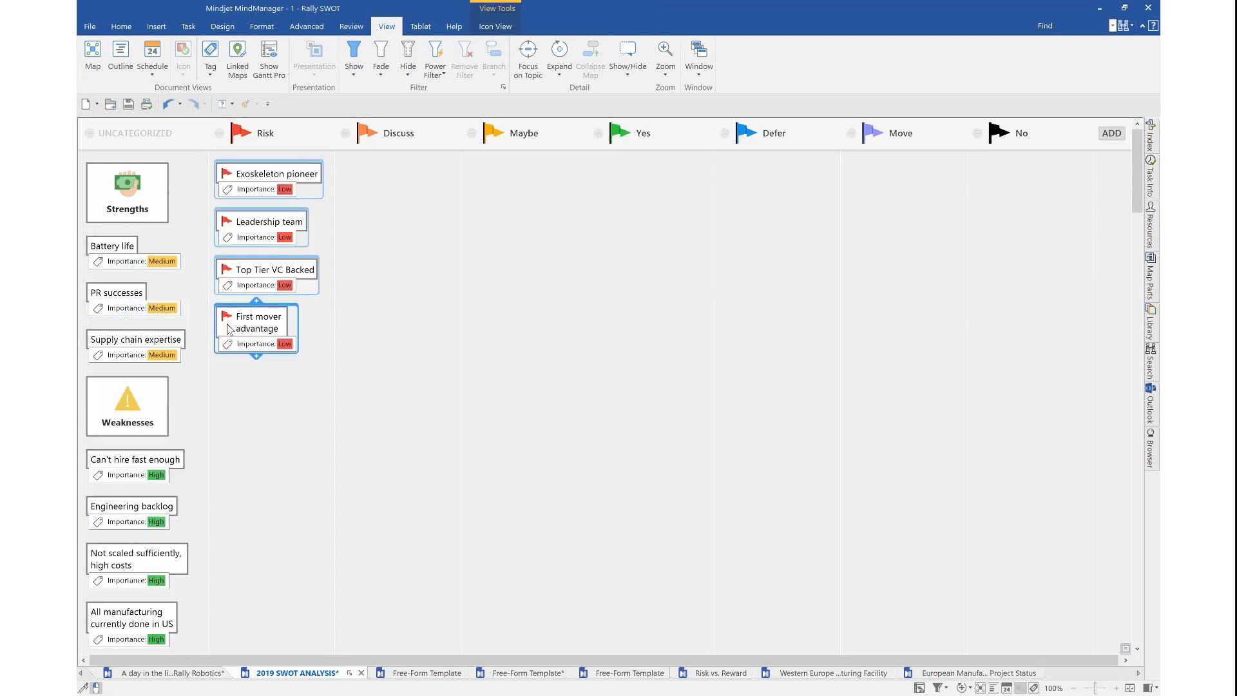
{"action": "left_click_drag", "start_coordinate": [109, 355], "coordinate": [156, 357]}
{"action": "left_click_drag", "start_coordinate": [159, 237], "coordinate": [502, 345]}
Flag All manufacturing currently done in US and Engineering backlog as Yes, Can't hire fast enough as Defer, and Not scaled sufficiently, high costs as Move.
{"action": "left_click_drag", "start_coordinate": [198, 313], "coordinate": [142, 488]}
{"action": "left_click_drag", "start_coordinate": [120, 428], "coordinate": [620, 230]}
{"action": "left_click", "coordinate": [503, 342]}
{"action": "left_click_drag", "start_coordinate": [624, 294], "coordinate": [648, 421]}
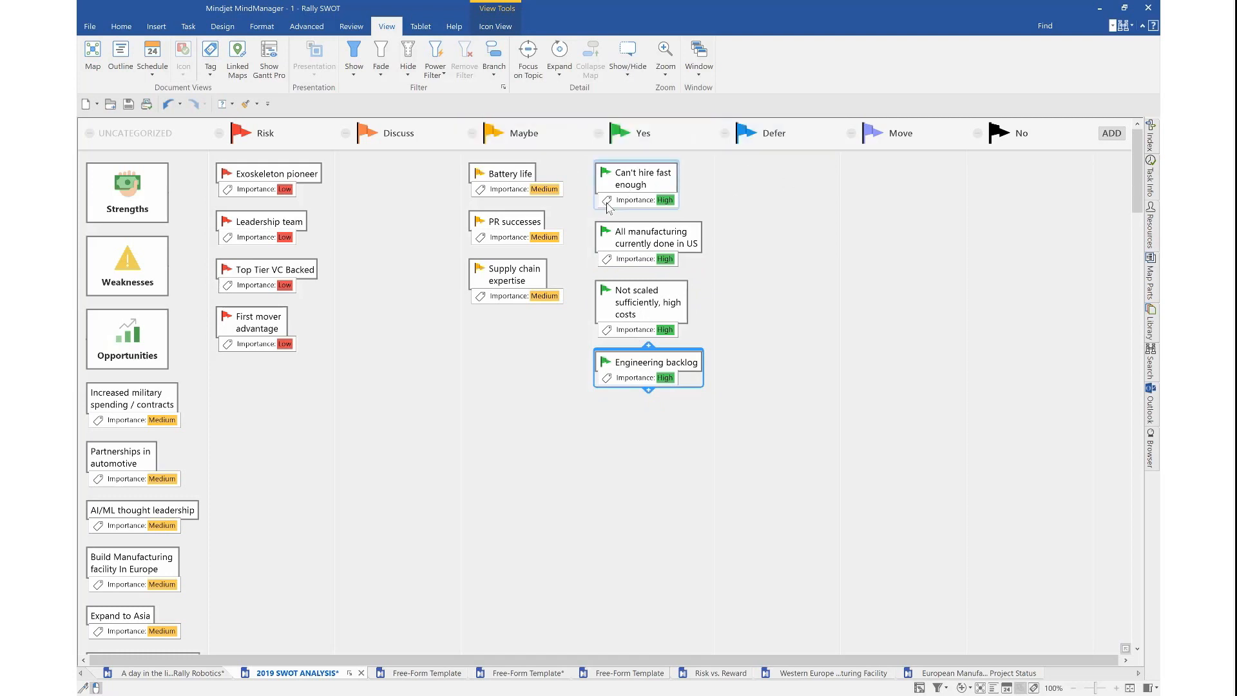
{"action": "left_click_drag", "start_coordinate": [628, 180], "coordinate": [894, 251]}
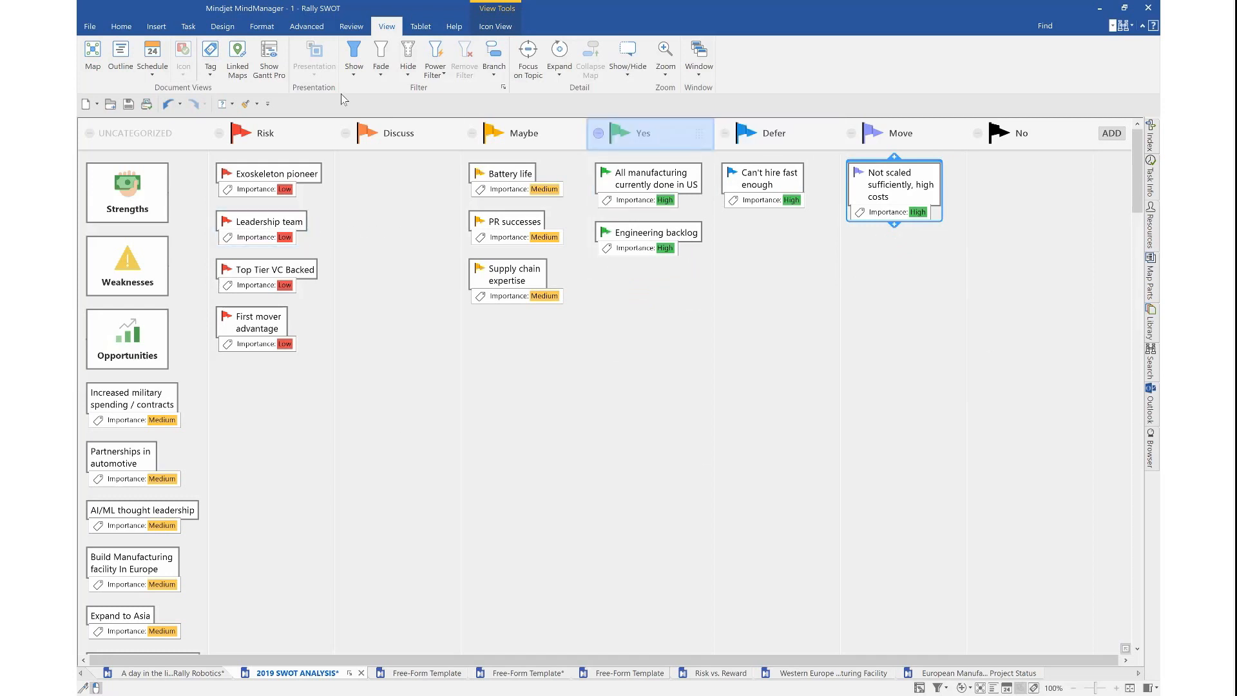
Preview the Priority and Smileys icon groups as columns, and return to the map view with no topic selected.
{"action": "left_click", "coordinate": [493, 29]}
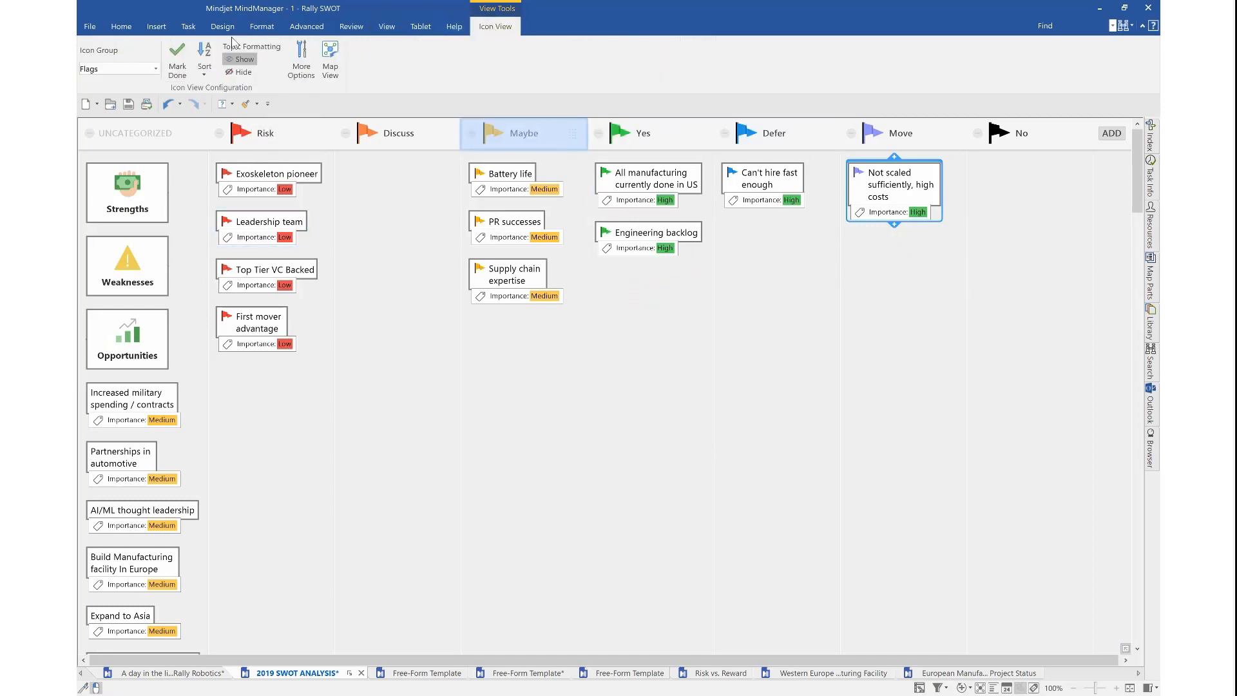
{"action": "left_click", "coordinate": [100, 69]}
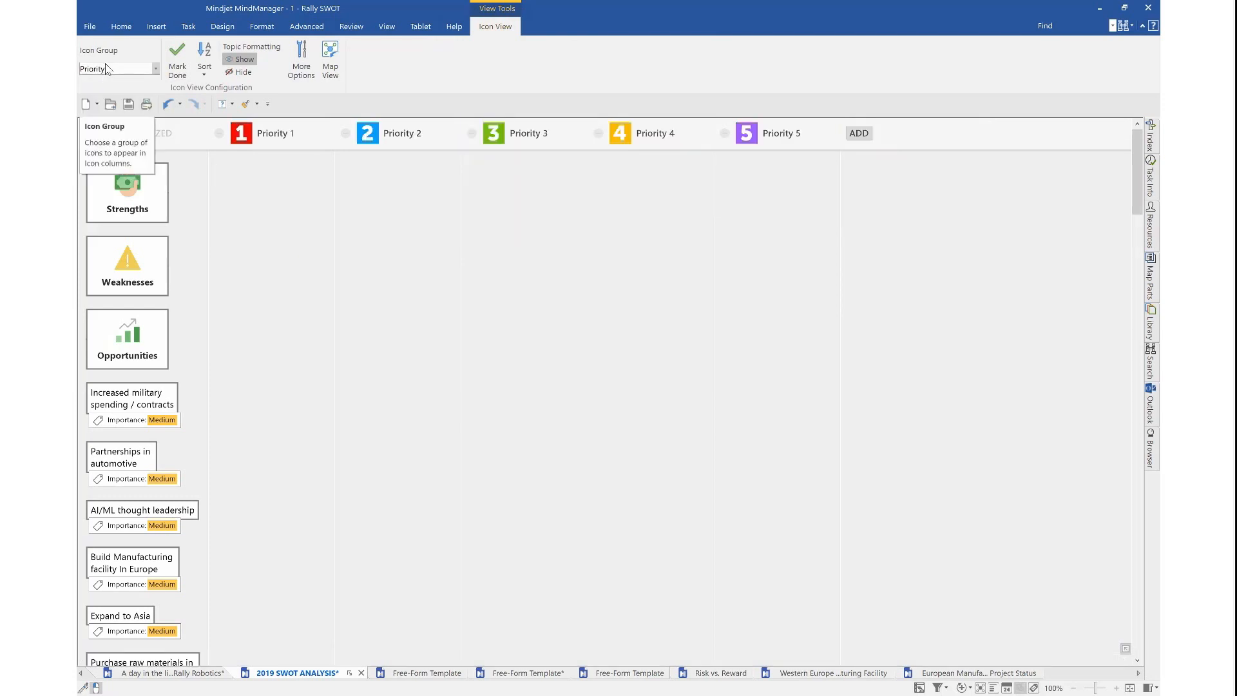
{"action": "left_click", "coordinate": [110, 69]}
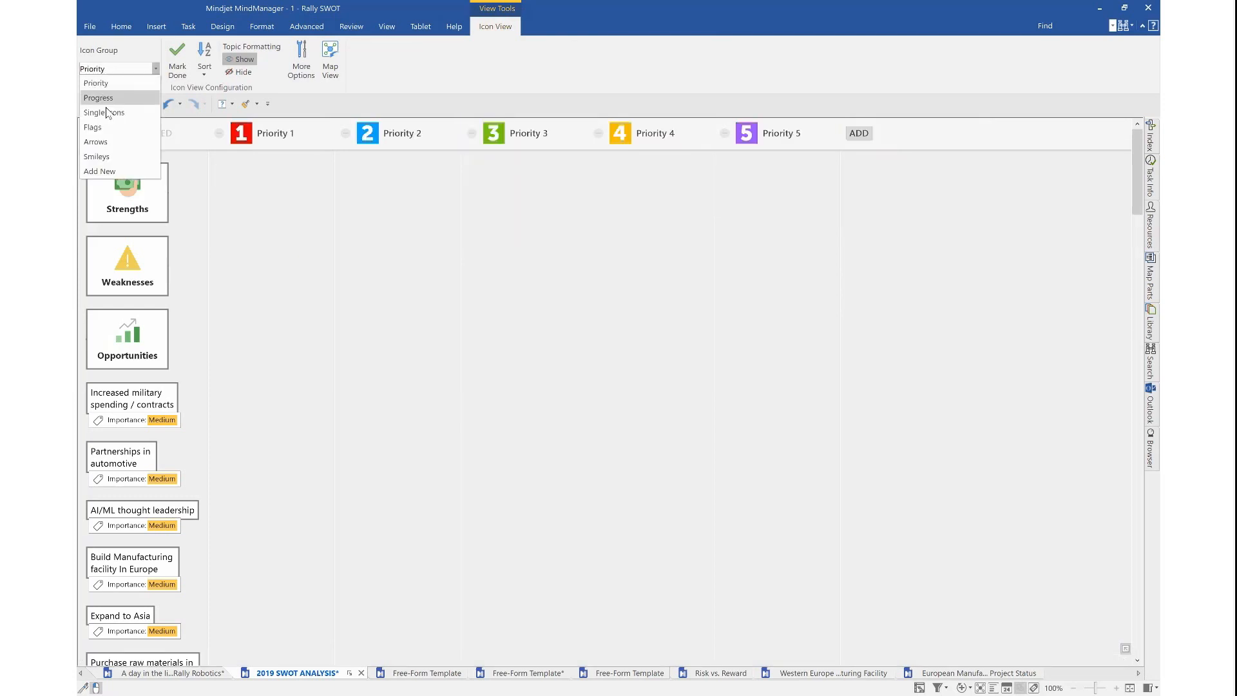
{"action": "left_click", "coordinate": [111, 159]}
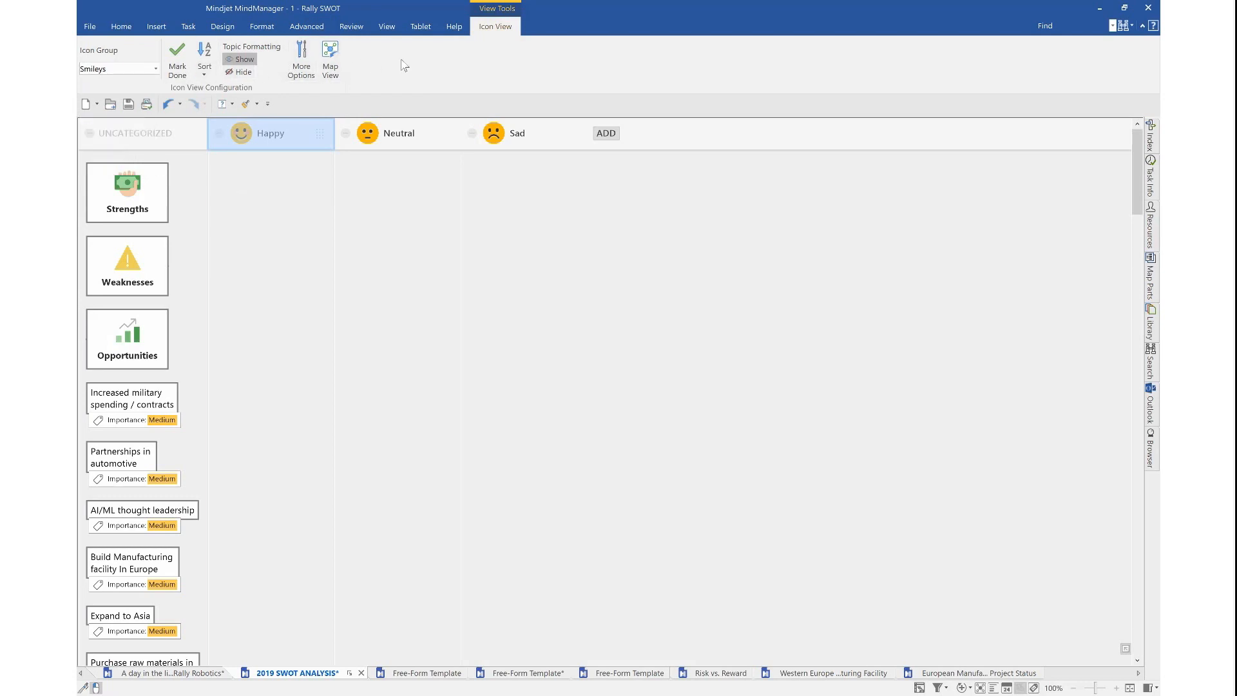
{"action": "left_click", "coordinate": [330, 57]}
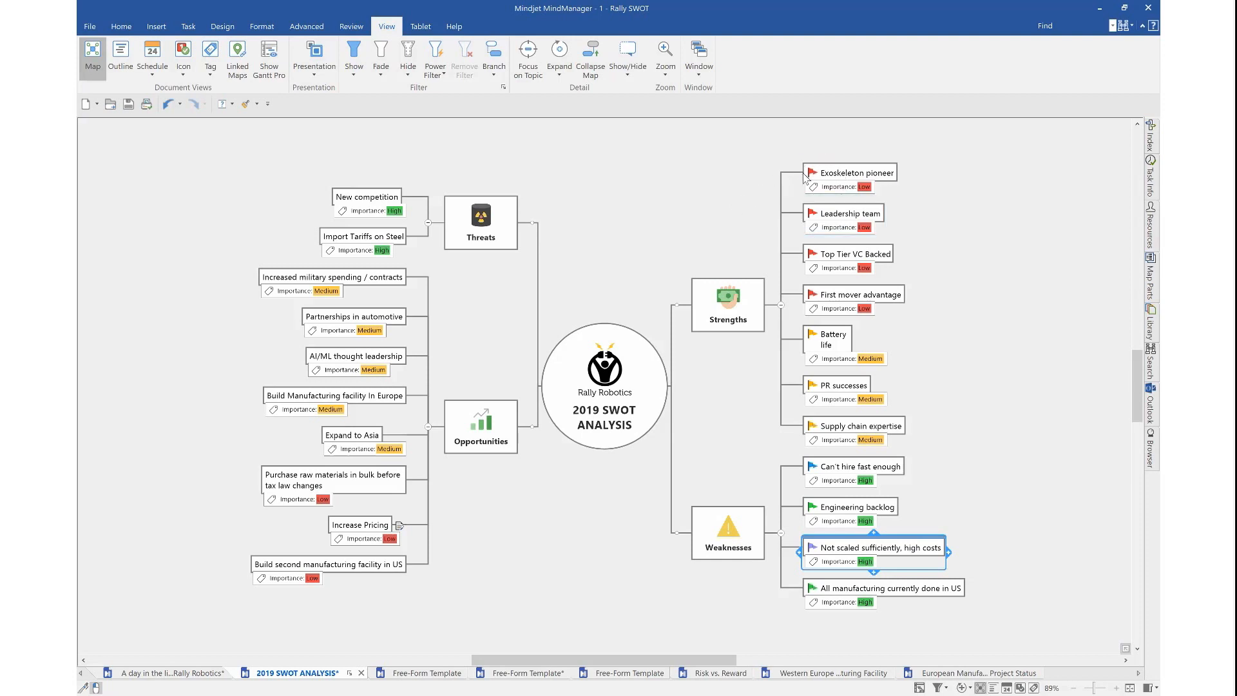
{"action": "left_click", "coordinate": [624, 530]}
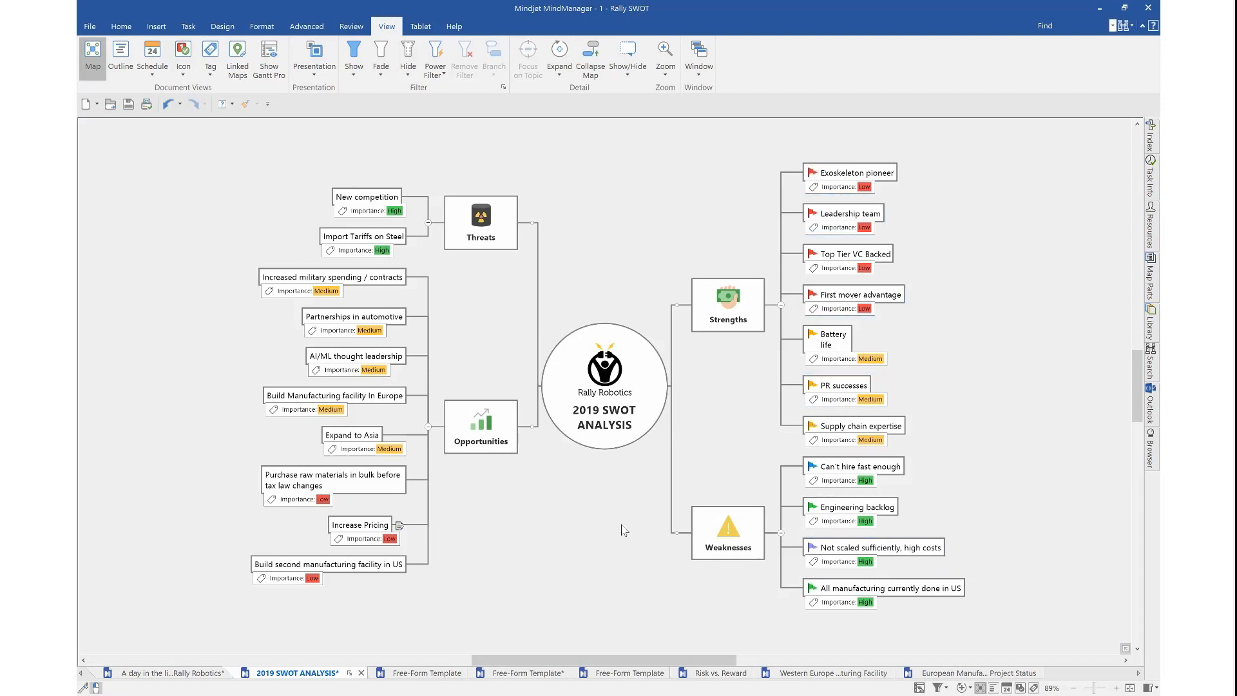
Switch to the first Free-Form Template map, which covers shapes and smart shapes.
{"action": "left_click", "coordinate": [426, 672]}
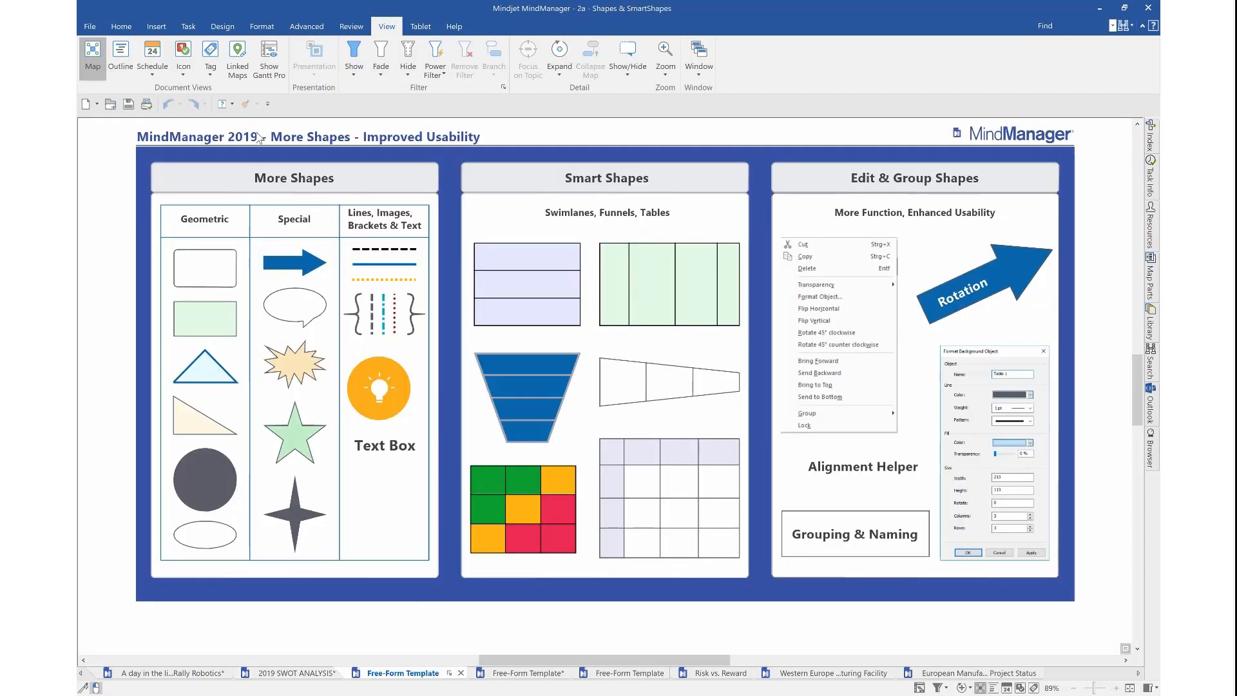
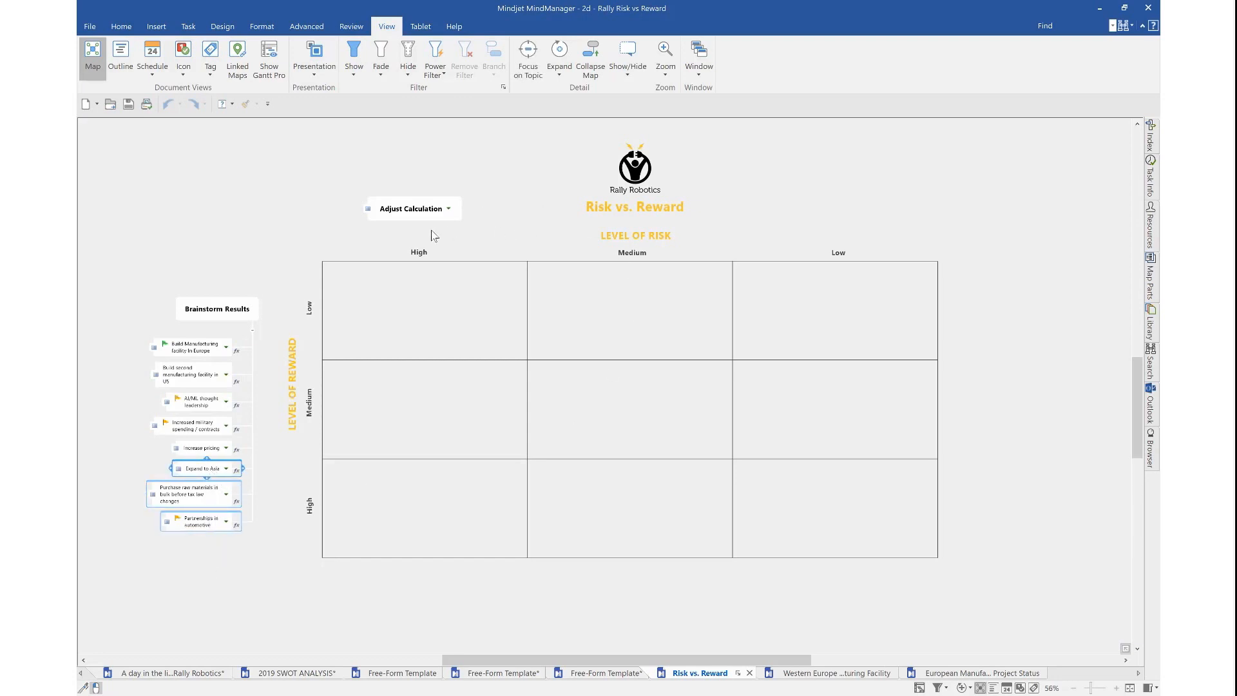
Place Partnerships in automotive at high risk/low reward, Purchase raw materials in bulk at medium/medium, and Expand to Asia at medium risk/high reward.
{"action": "left_click", "coordinate": [201, 522]}
{"action": "left_click_drag", "start_coordinate": [201, 525], "coordinate": [616, 424]}
{"action": "left_click_drag", "start_coordinate": [204, 469], "coordinate": [614, 539]}
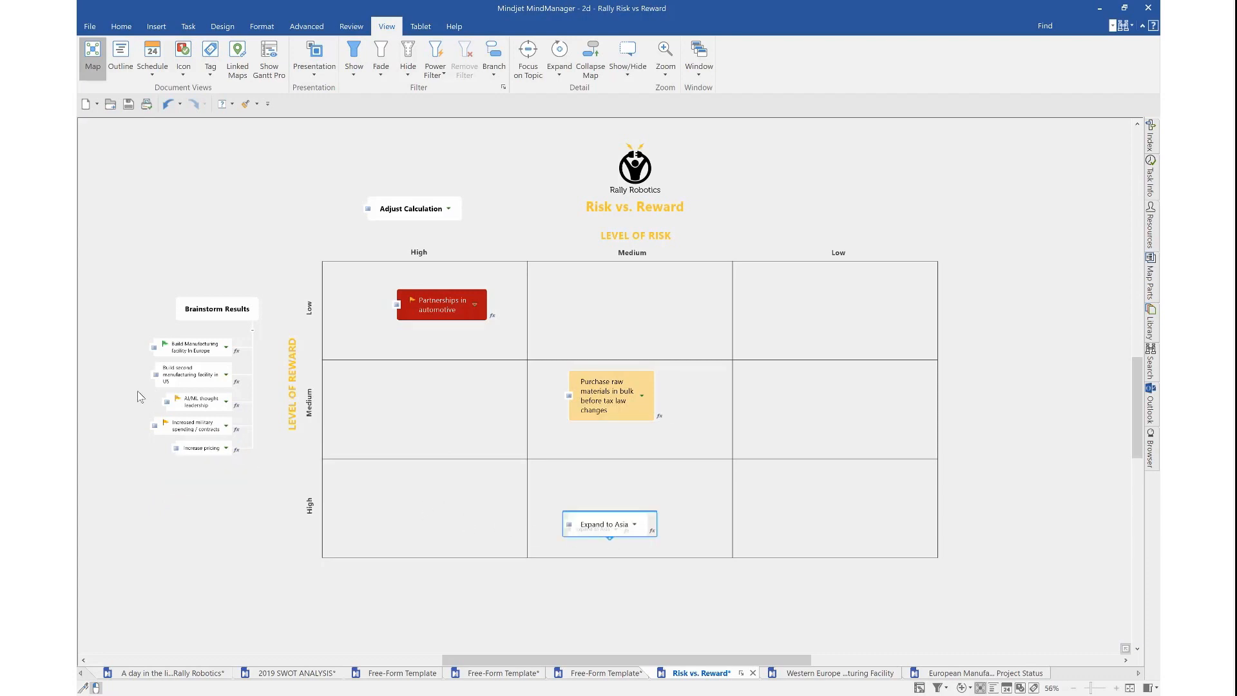
Place Increase pricing at low risk/medium reward and Build Manufacturing facility in Europe at low risk/high reward in the matrix.
{"action": "left_click", "coordinate": [201, 450]}
{"action": "left_click_drag", "start_coordinate": [201, 451], "coordinate": [785, 386]}
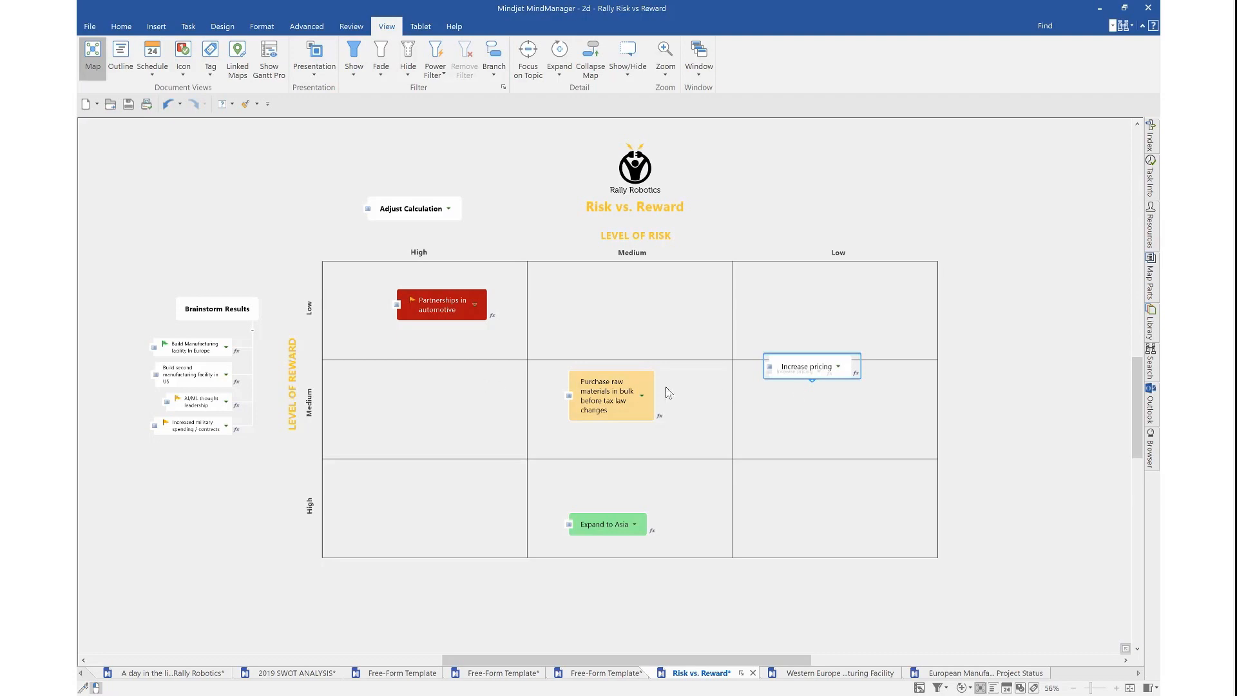
{"action": "left_click_drag", "start_coordinate": [804, 377], "coordinate": [790, 405]}
{"action": "left_click_drag", "start_coordinate": [197, 348], "coordinate": [829, 484]}
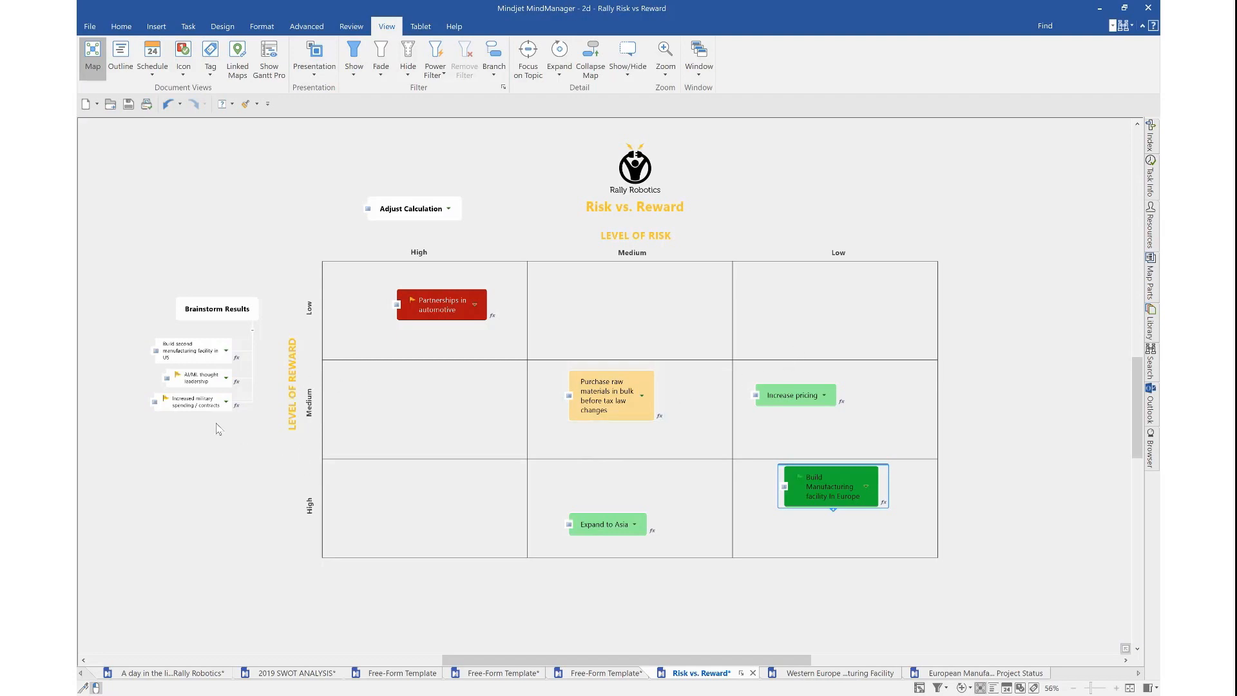
Place Increased military spending / contracts at high risk/high reward and AI/ML thought leadership at low risk/low reward in the matrix.
{"action": "left_click_drag", "start_coordinate": [193, 403], "coordinate": [421, 516]}
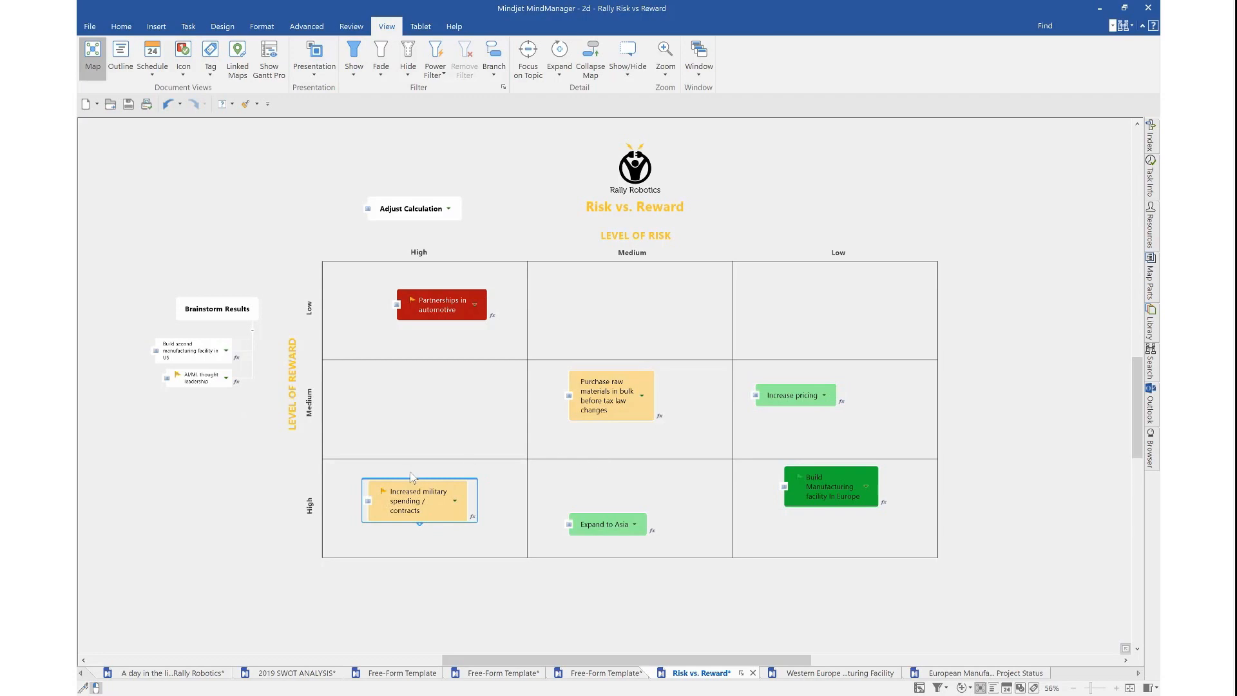
{"action": "left_click_drag", "start_coordinate": [194, 385], "coordinate": [813, 312]}
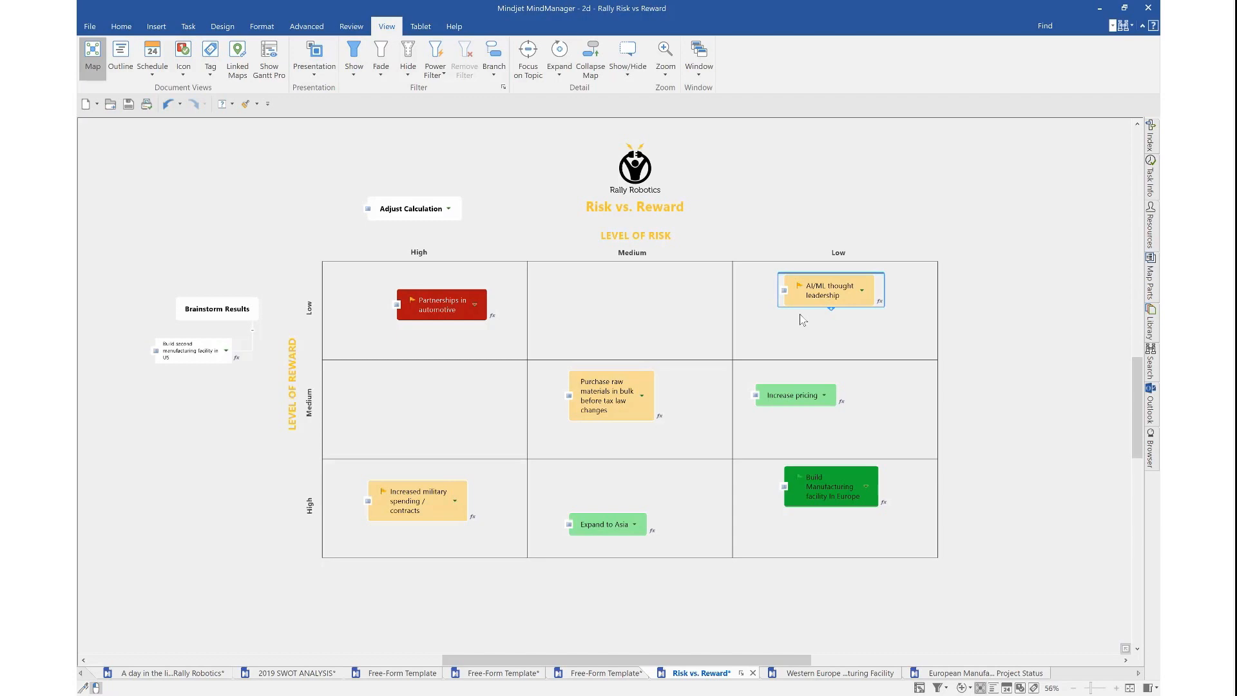
Show the score details on Build Manufacturing facility in Europe and move the topic fully inside the low-risk, high-reward cell.
{"action": "left_click", "coordinate": [867, 493]}
{"action": "left_click", "coordinate": [867, 492]}
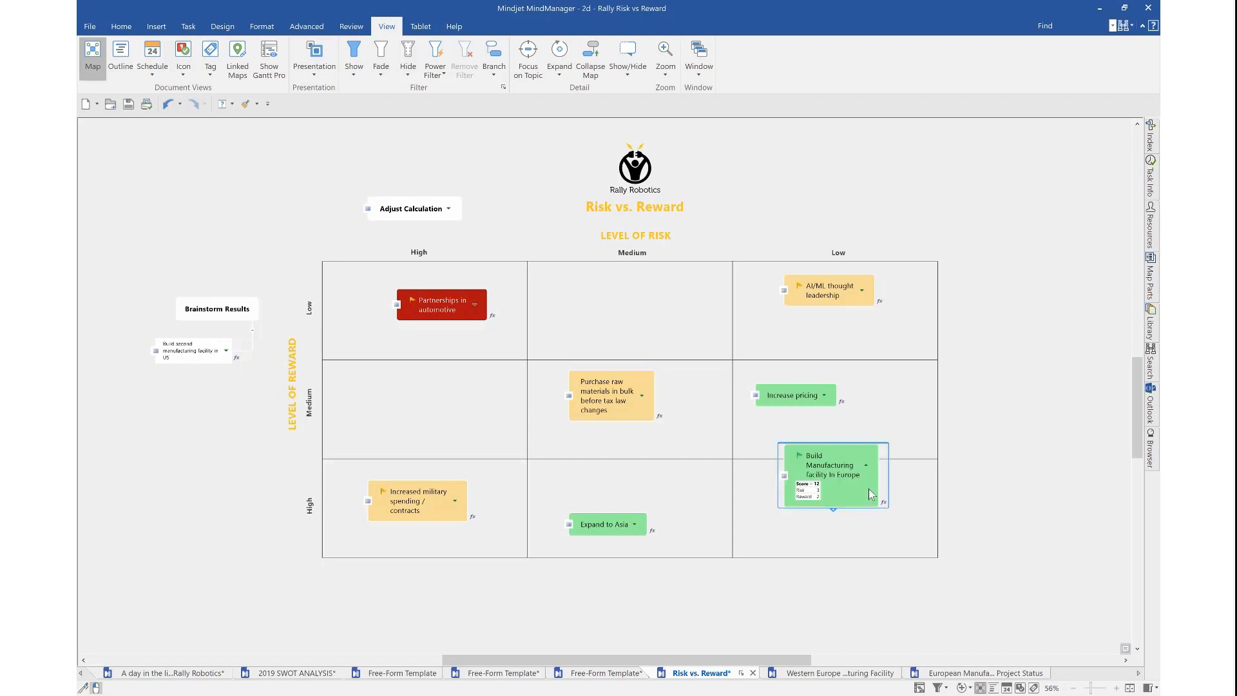
{"action": "left_click_drag", "start_coordinate": [878, 454], "coordinate": [857, 492]}
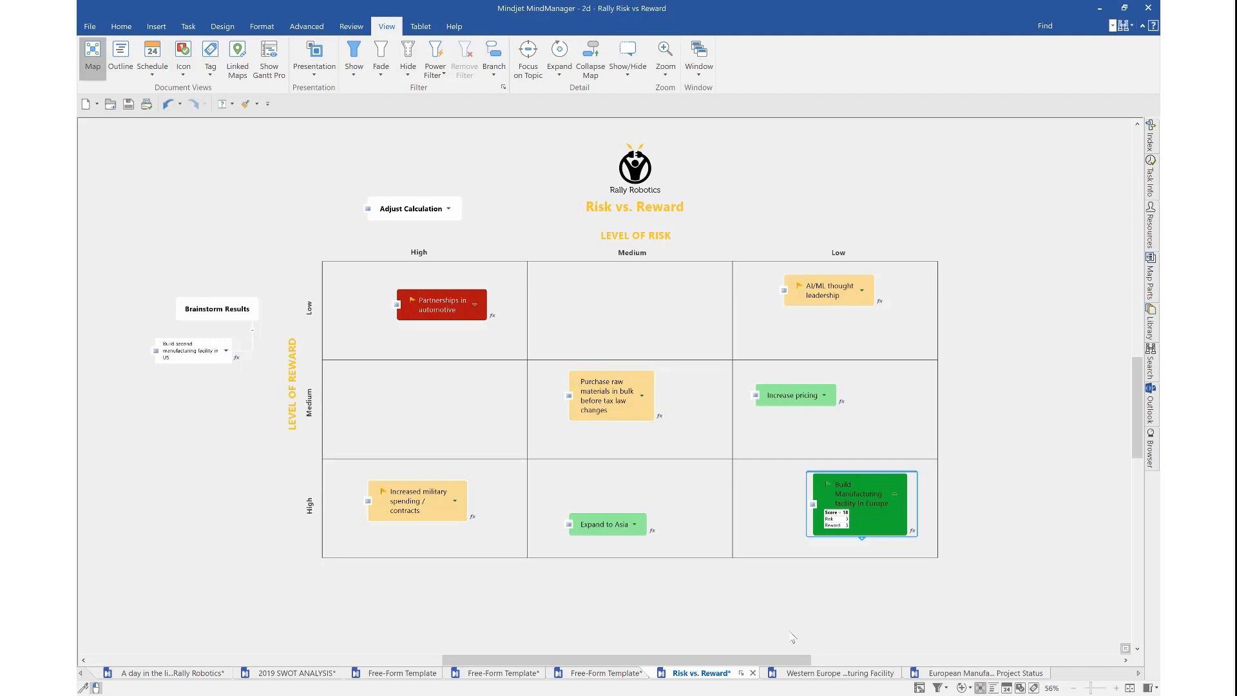
Switch to the Western Europe Manufacturing Facility plan and show the task info for 1.4 Identify Project Team.
{"action": "left_click", "coordinate": [831, 674]}
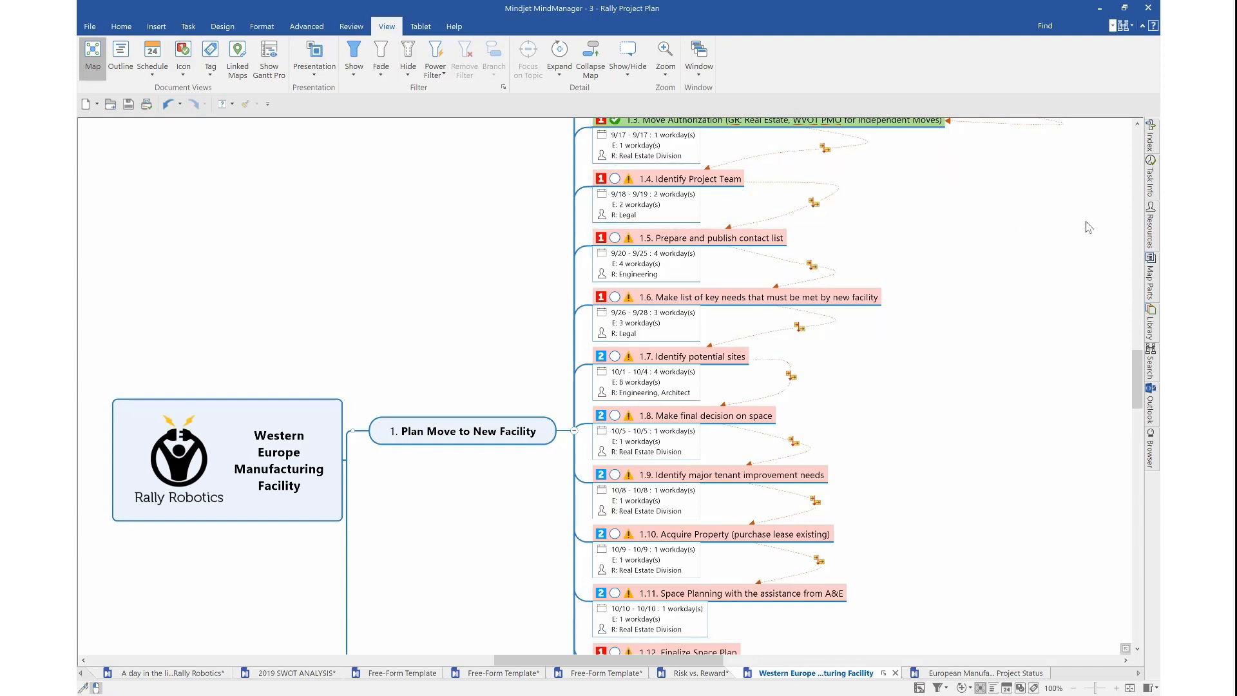
{"action": "left_click", "coordinate": [1151, 182]}
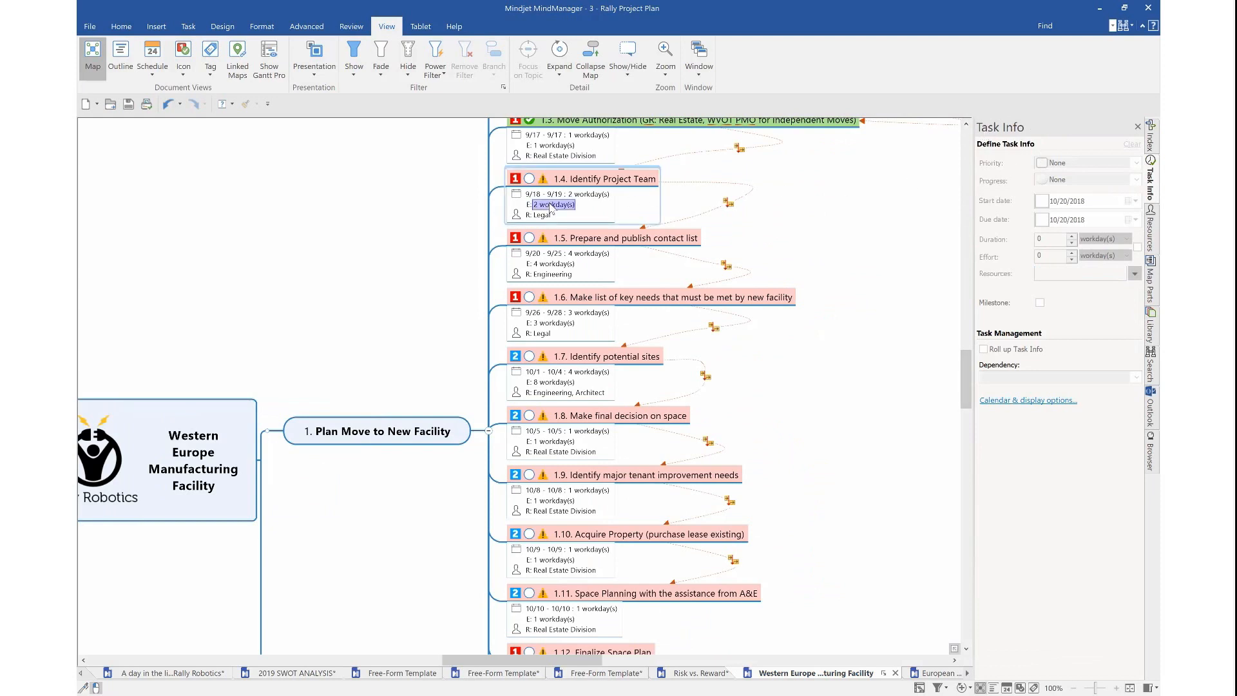
{"action": "left_click", "coordinate": [567, 181]}
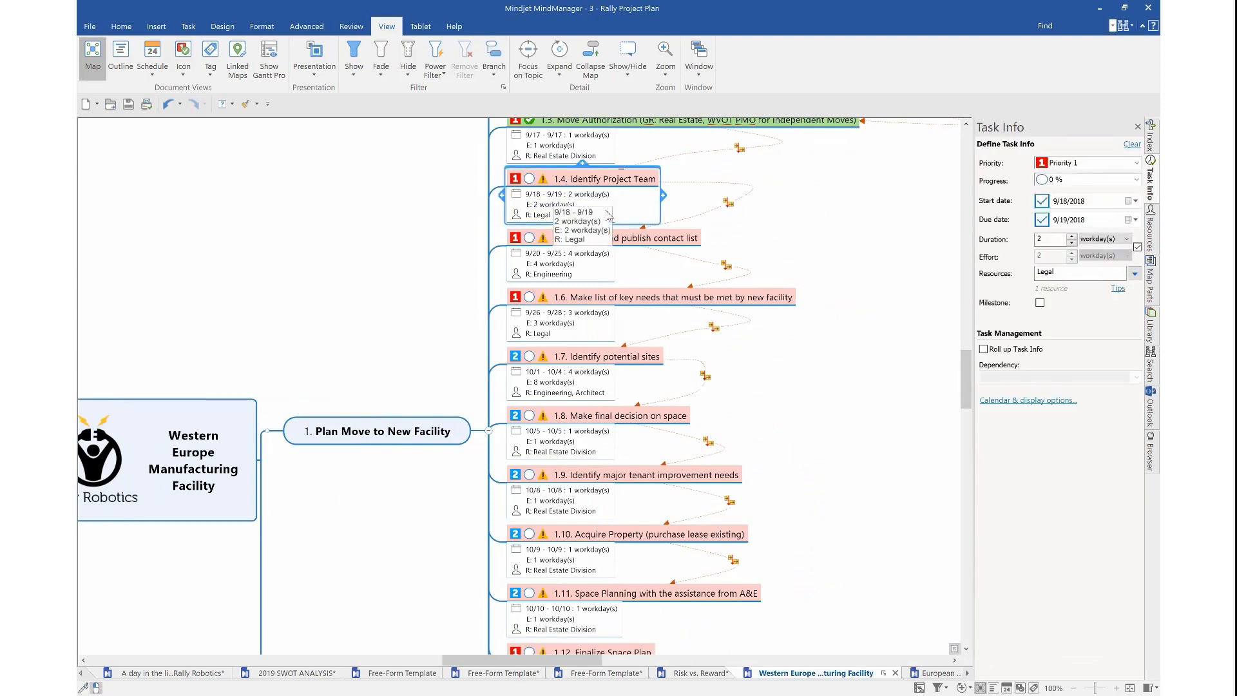
{"action": "left_click", "coordinate": [582, 197]}
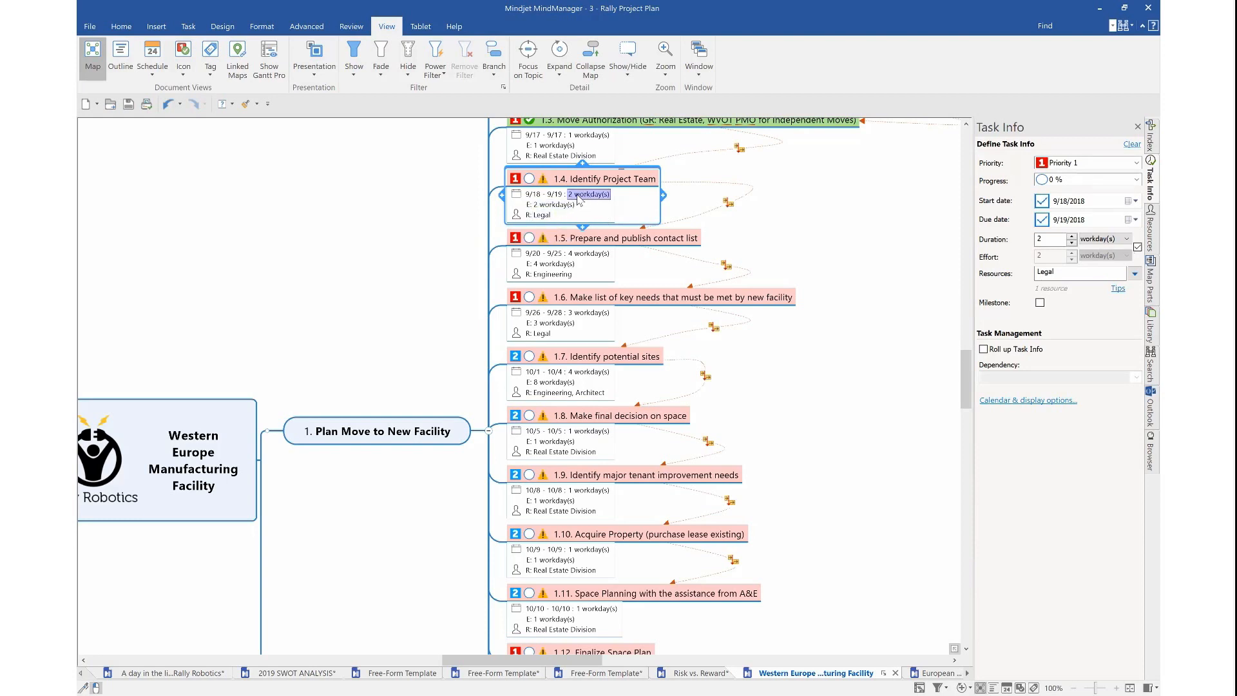
{"action": "left_click", "coordinate": [559, 204]}
Add Architect as a second resource alongside Legal on task 1.4 Identify Project Team.
{"action": "left_click", "coordinate": [1069, 272]}
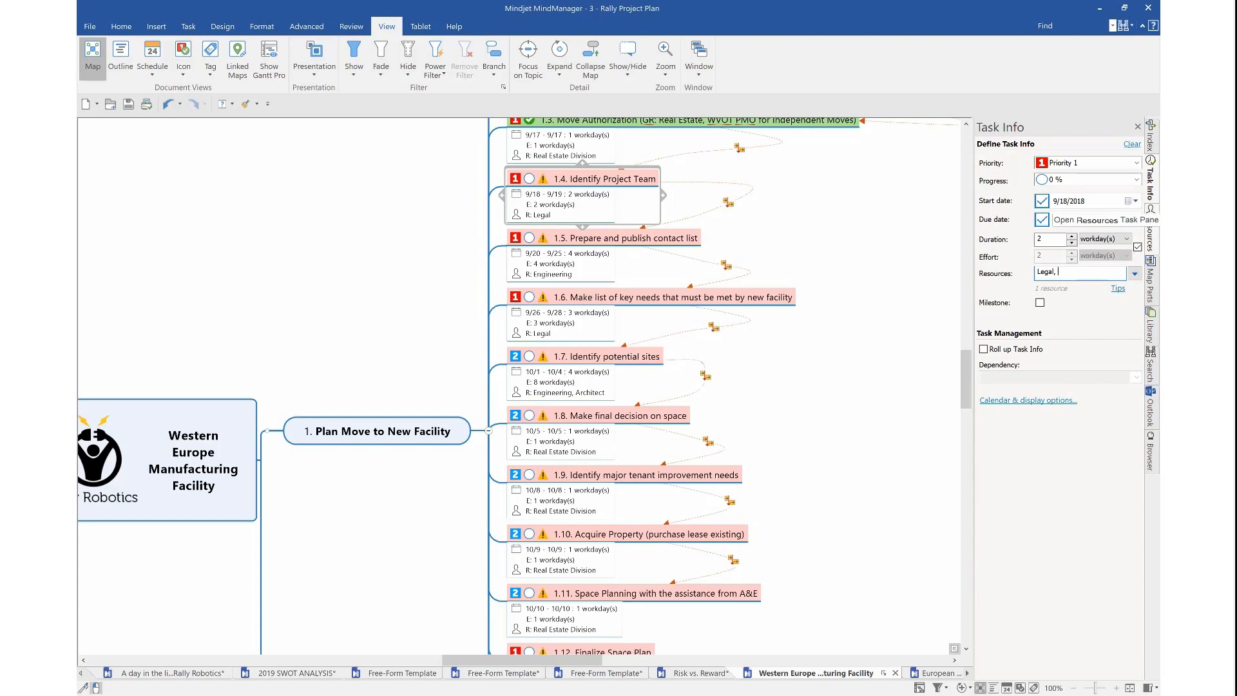
{"action": "left_click", "coordinate": [1134, 274]}
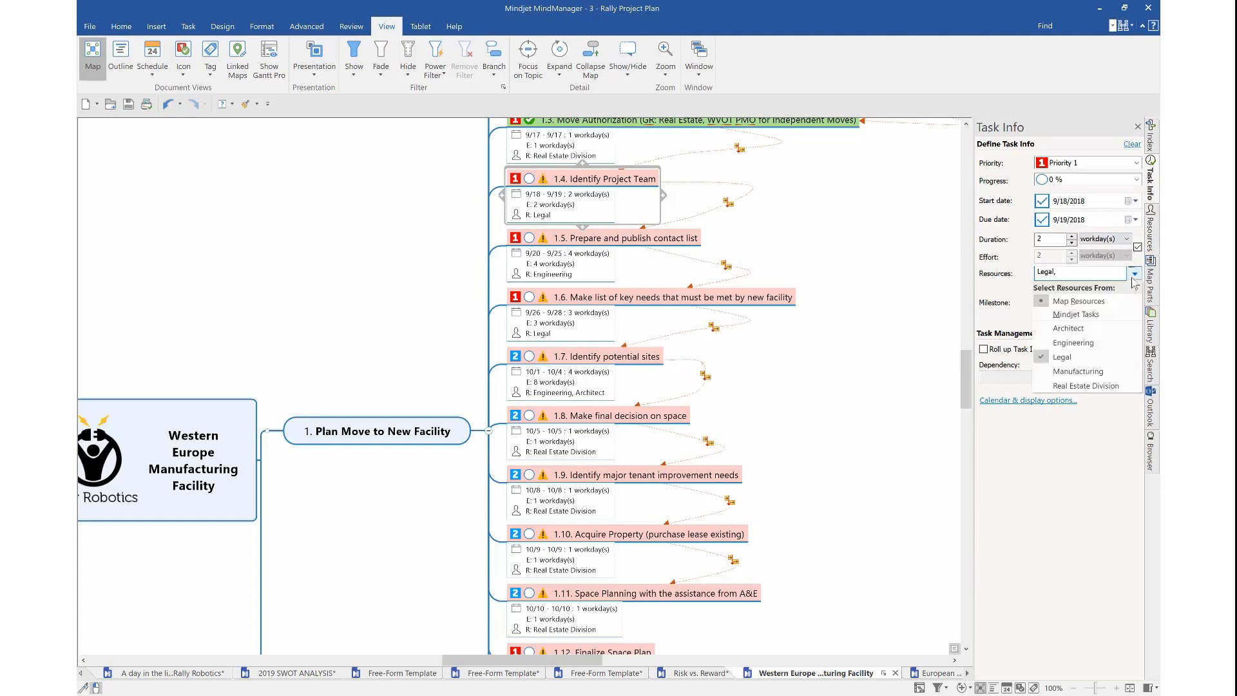
{"action": "left_click", "coordinate": [1093, 330]}
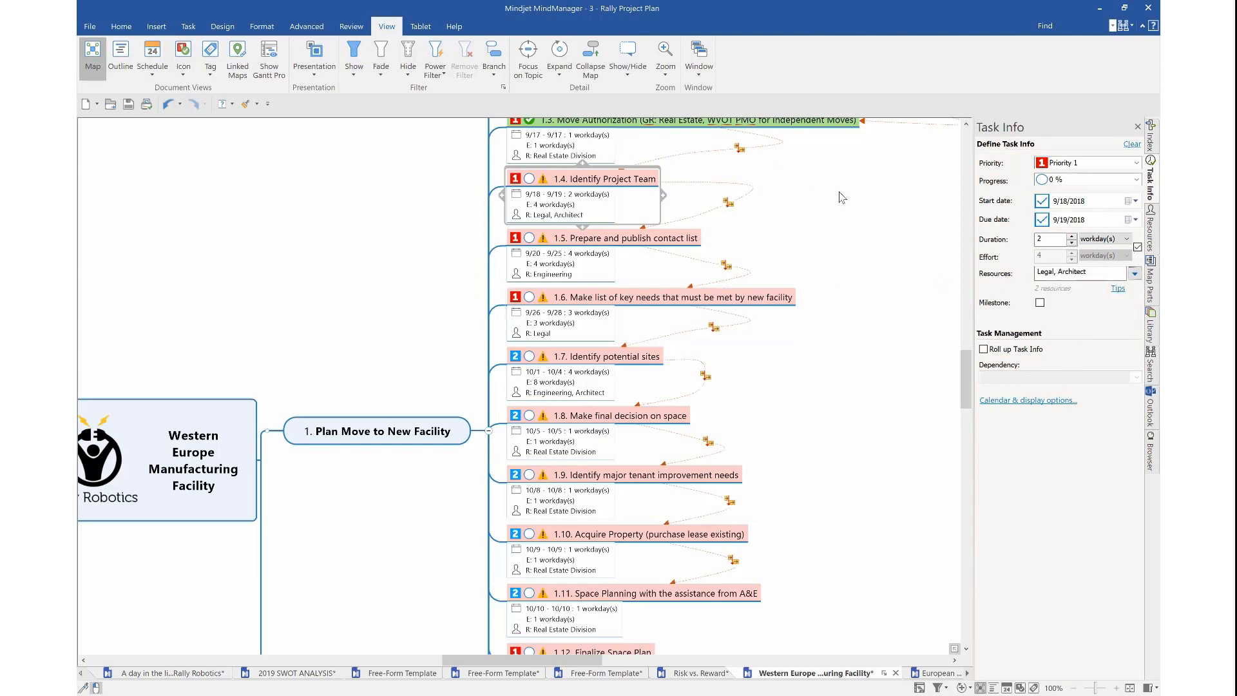
Review the duration, effort and resources of task 1.4 and set the Architect resource's load to 50%.
{"action": "left_click", "coordinate": [599, 195]}
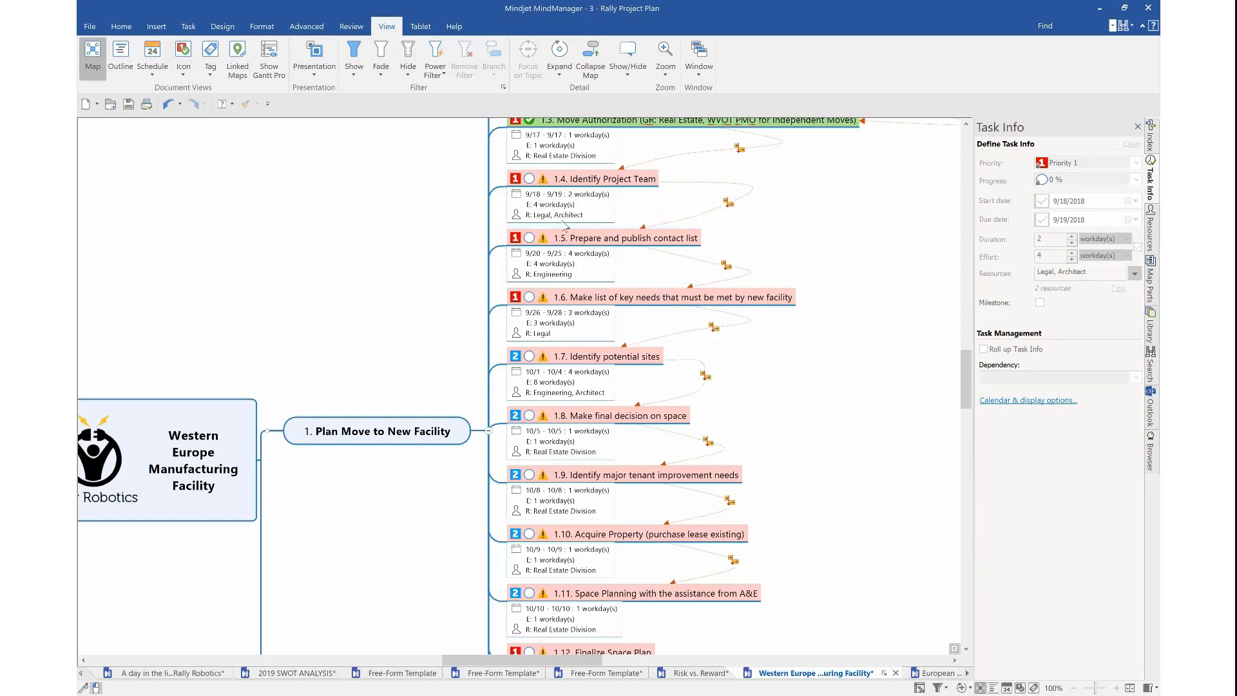
{"action": "left_click", "coordinate": [565, 218]}
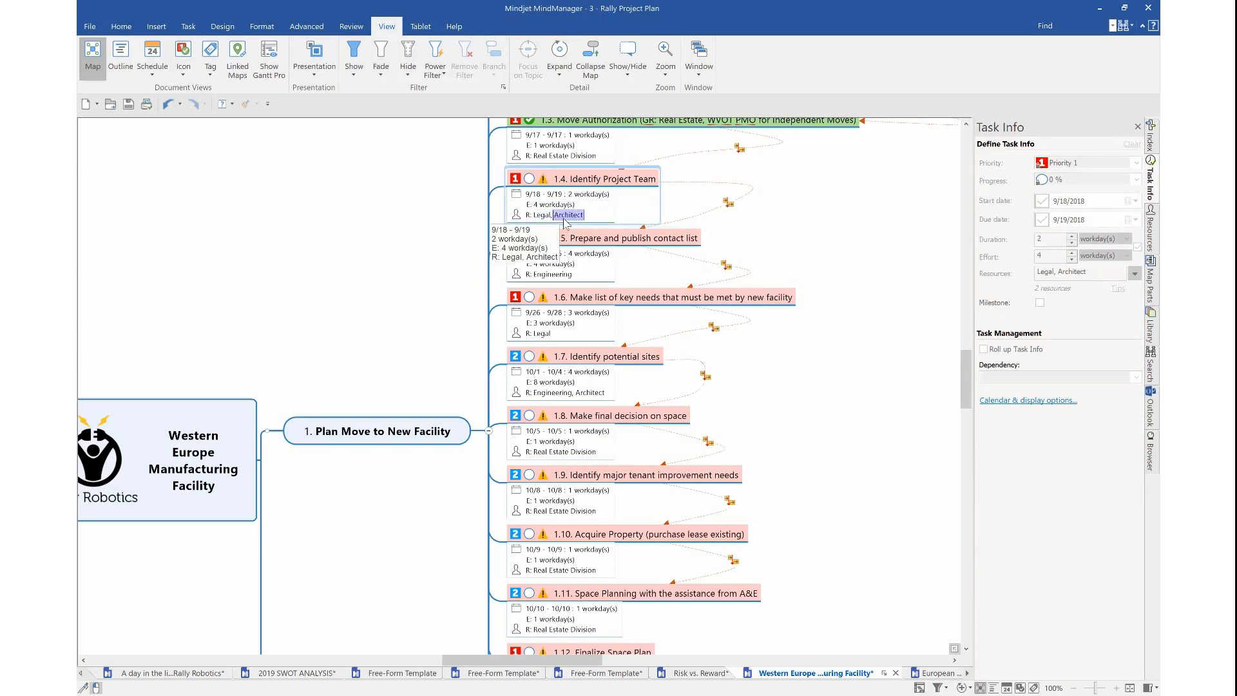
{"action": "left_click", "coordinate": [606, 195]}
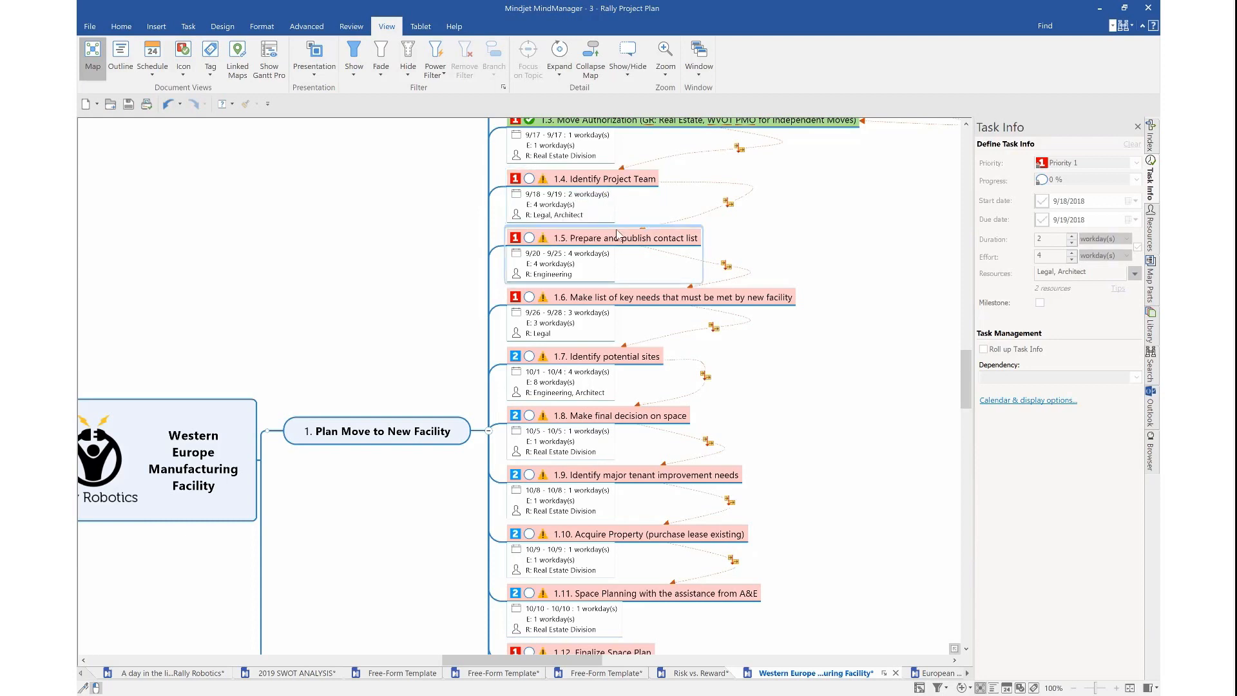
{"action": "left_click", "coordinate": [548, 206]}
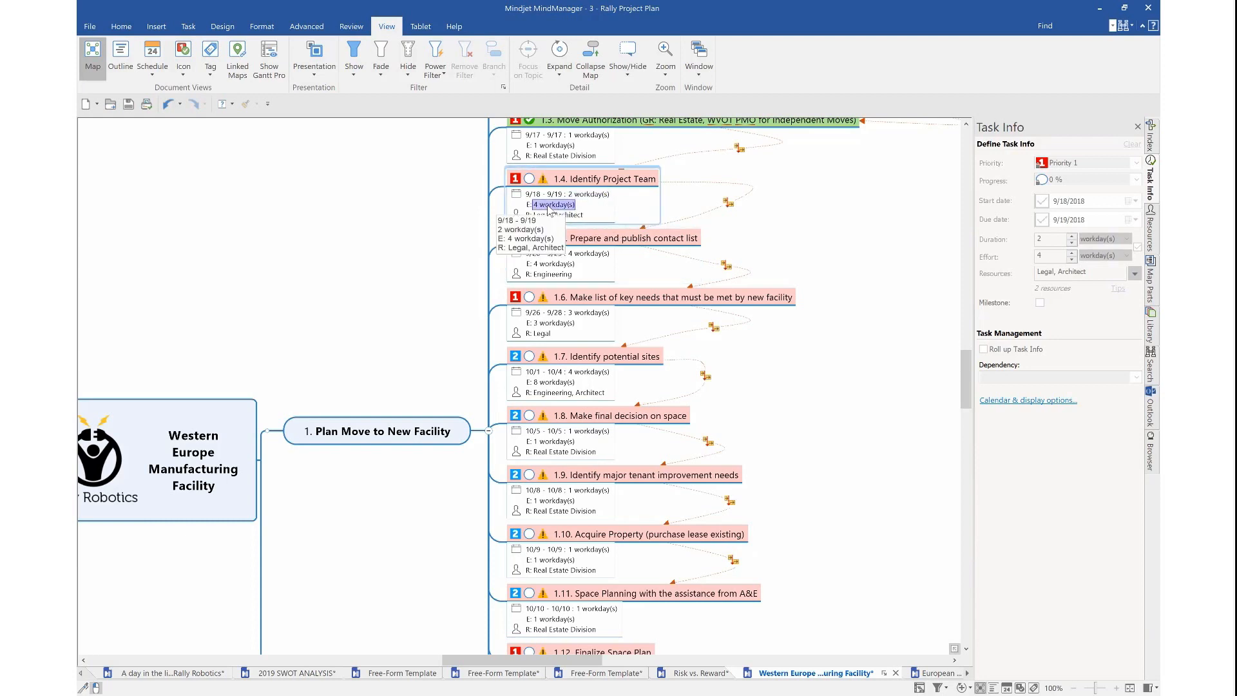
{"action": "left_click", "coordinate": [569, 215]}
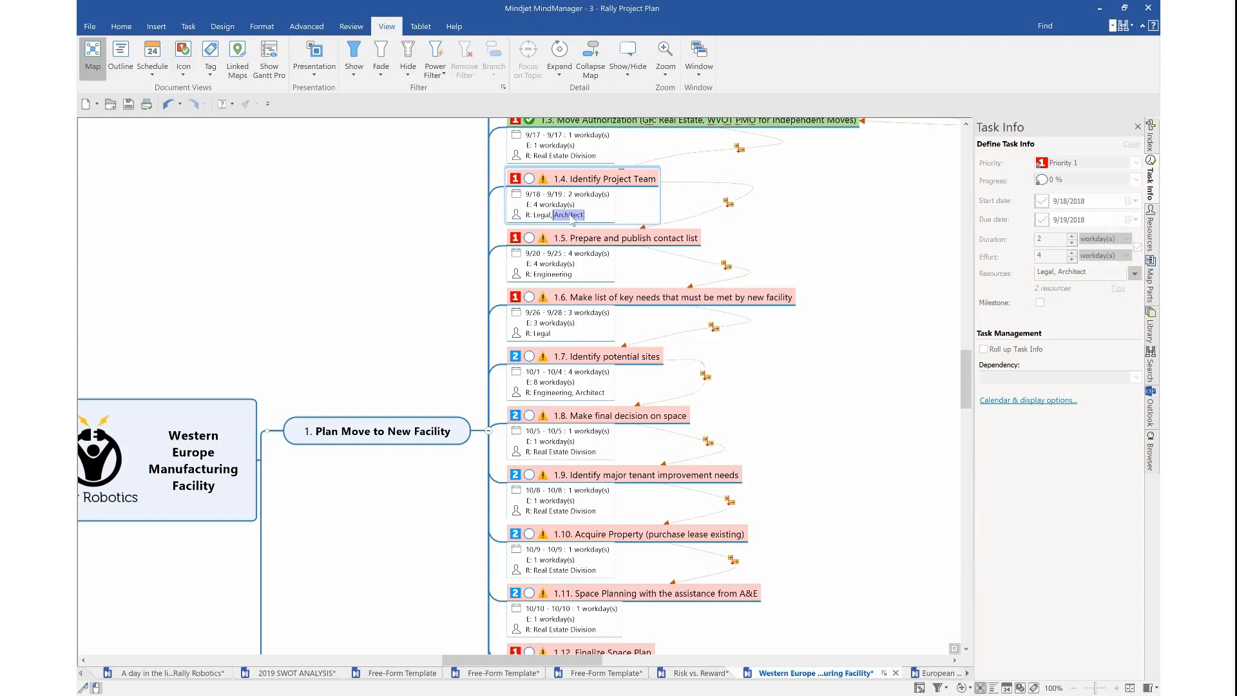
{"action": "right_click", "coordinate": [571, 219]}
{"action": "mouse_move", "coordinate": [540, 250]}
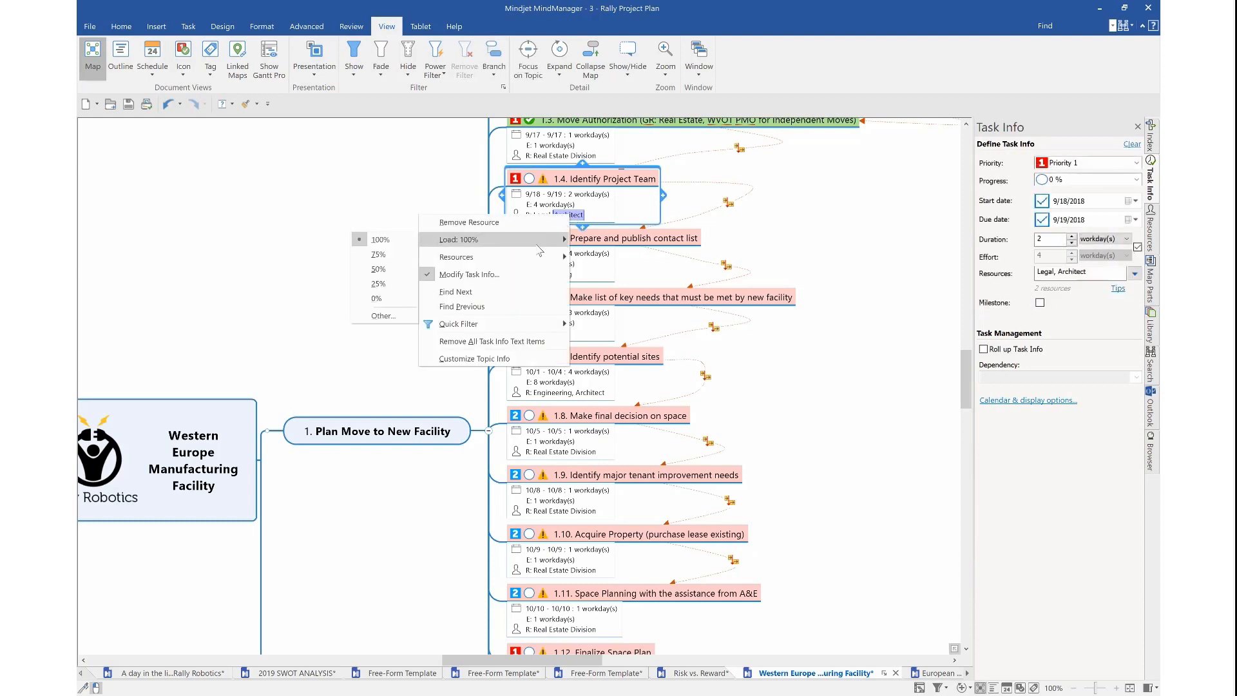
{"action": "left_click", "coordinate": [381, 270]}
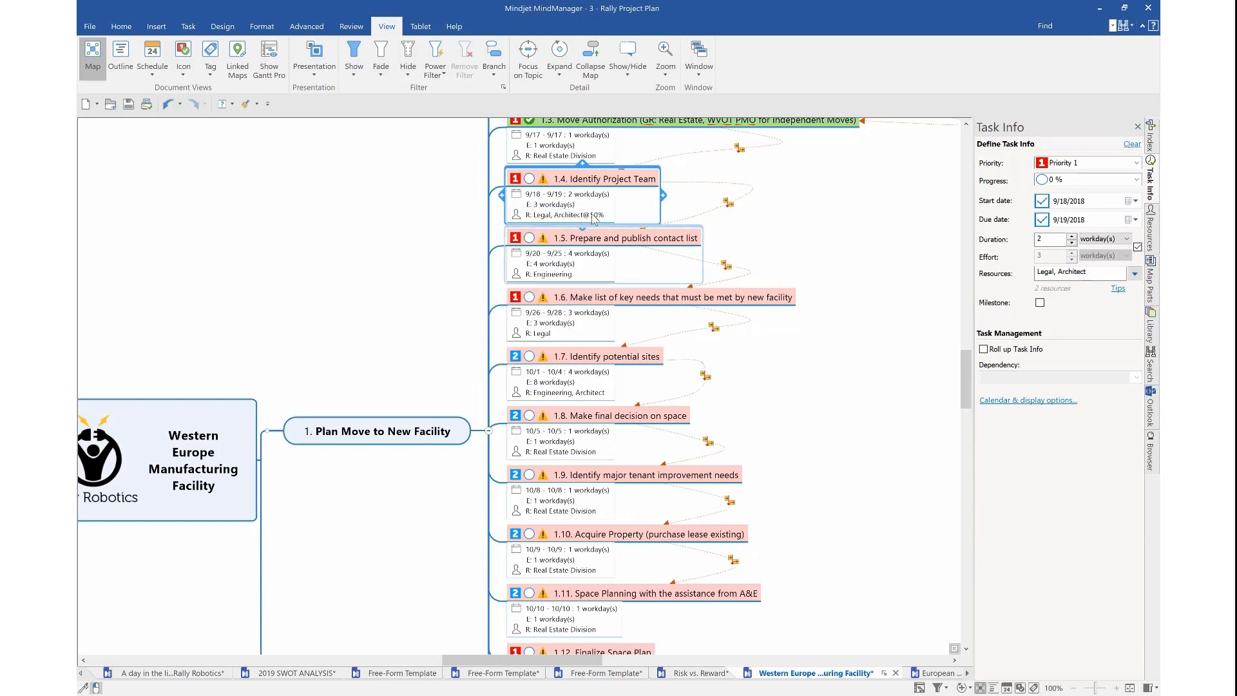
{"action": "left_click", "coordinate": [542, 215]}
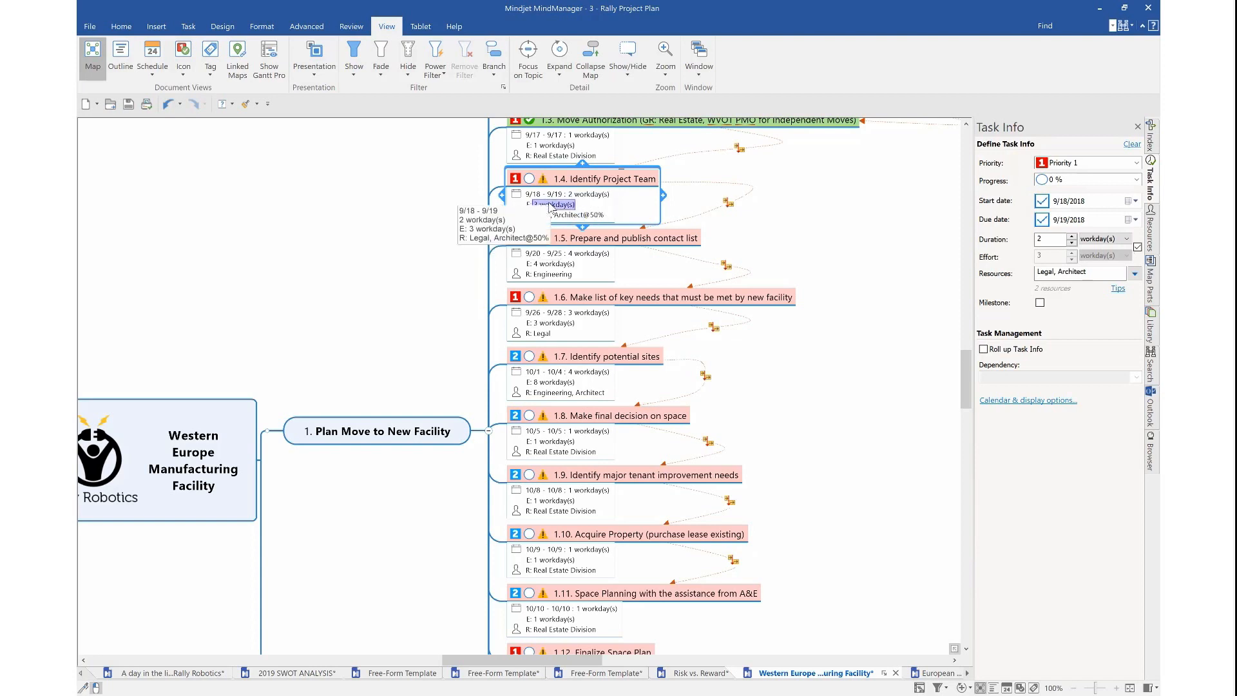
Show the project plan as a Gantt chart and enlarge its window to fit all the tasks.
{"action": "left_click", "coordinate": [919, 688]}
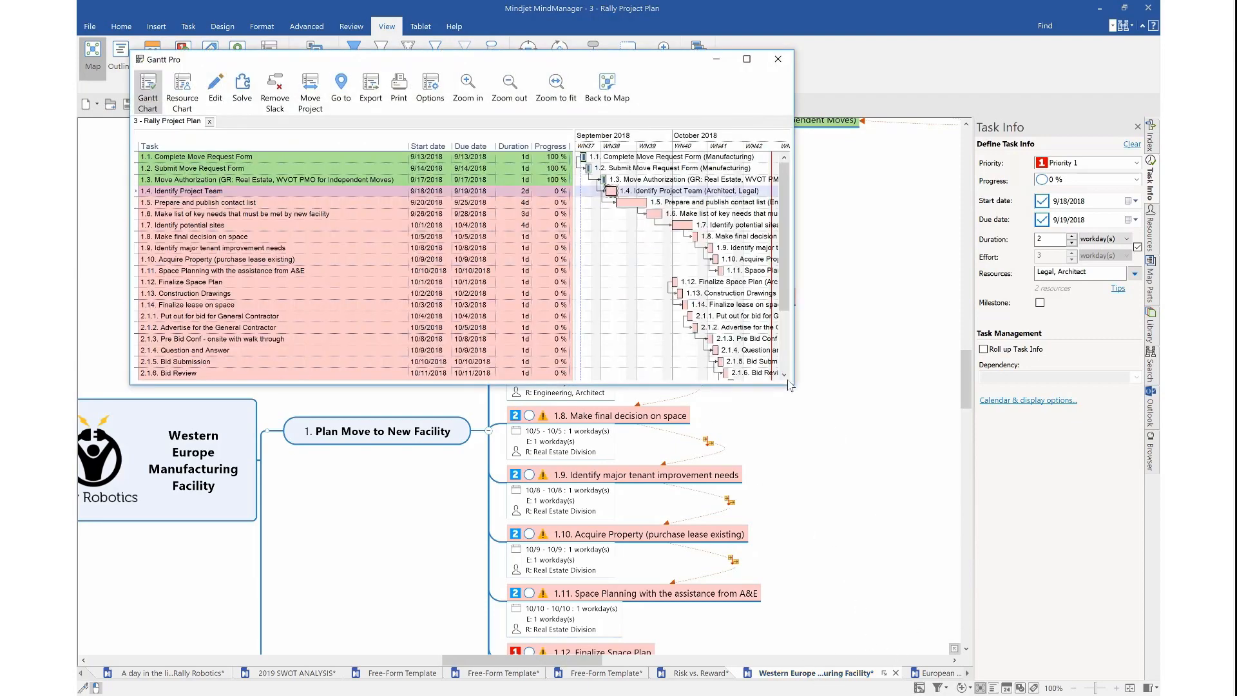
{"action": "left_click_drag", "start_coordinate": [792, 385], "coordinate": [1066, 680]}
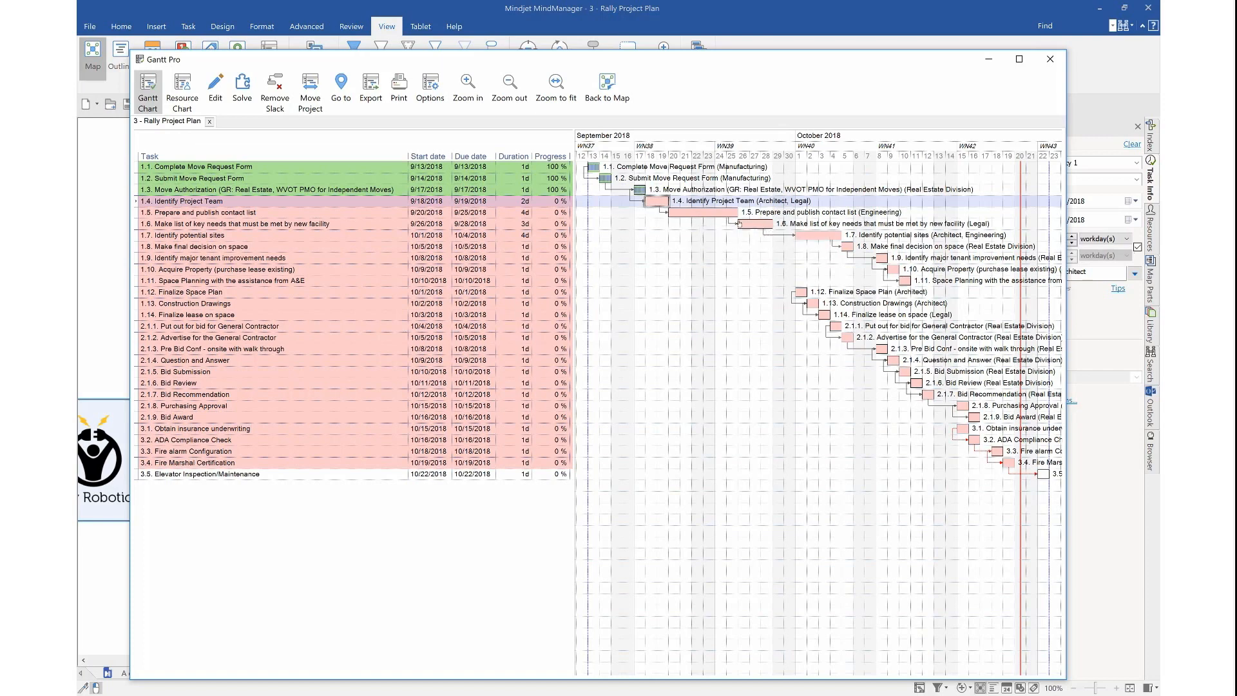
From the Gantt chart, add Architect at 100% load to task 1.6 Make list of key needs and save the new resource.
{"action": "double_click", "coordinate": [751, 225]}
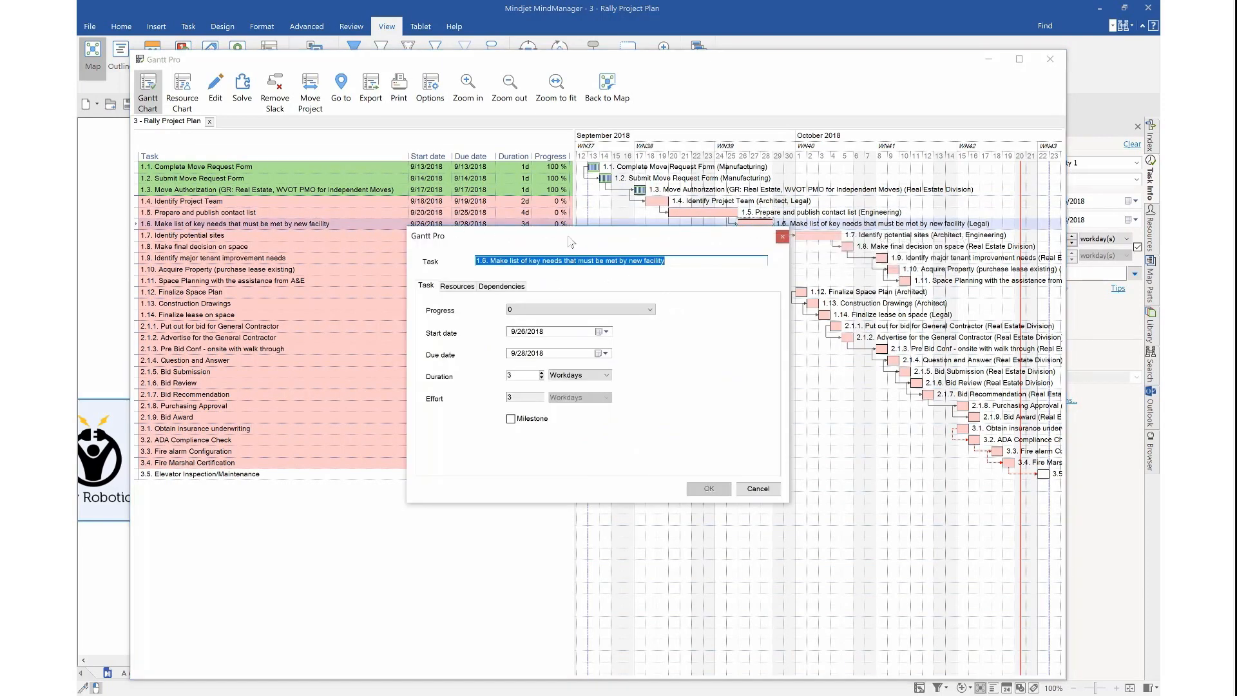
{"action": "left_click", "coordinate": [466, 286]}
{"action": "left_click", "coordinate": [474, 333]}
{"action": "left_click", "coordinate": [646, 334]}
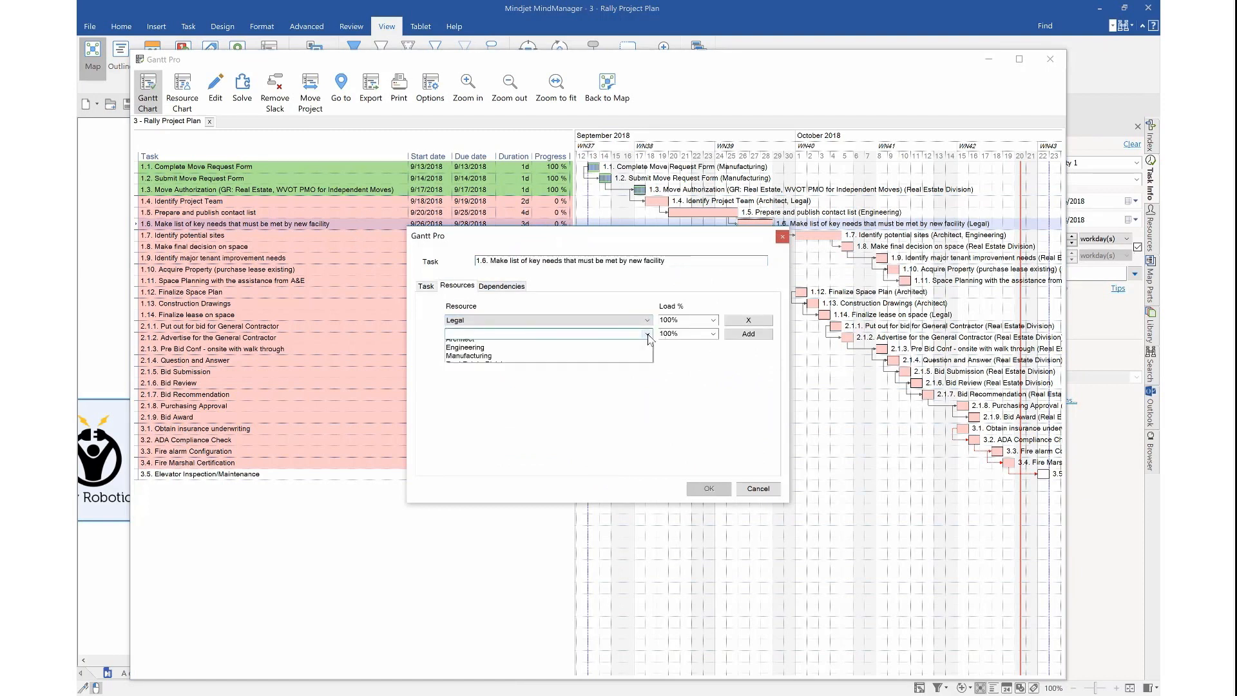
{"action": "left_click", "coordinate": [605, 344]}
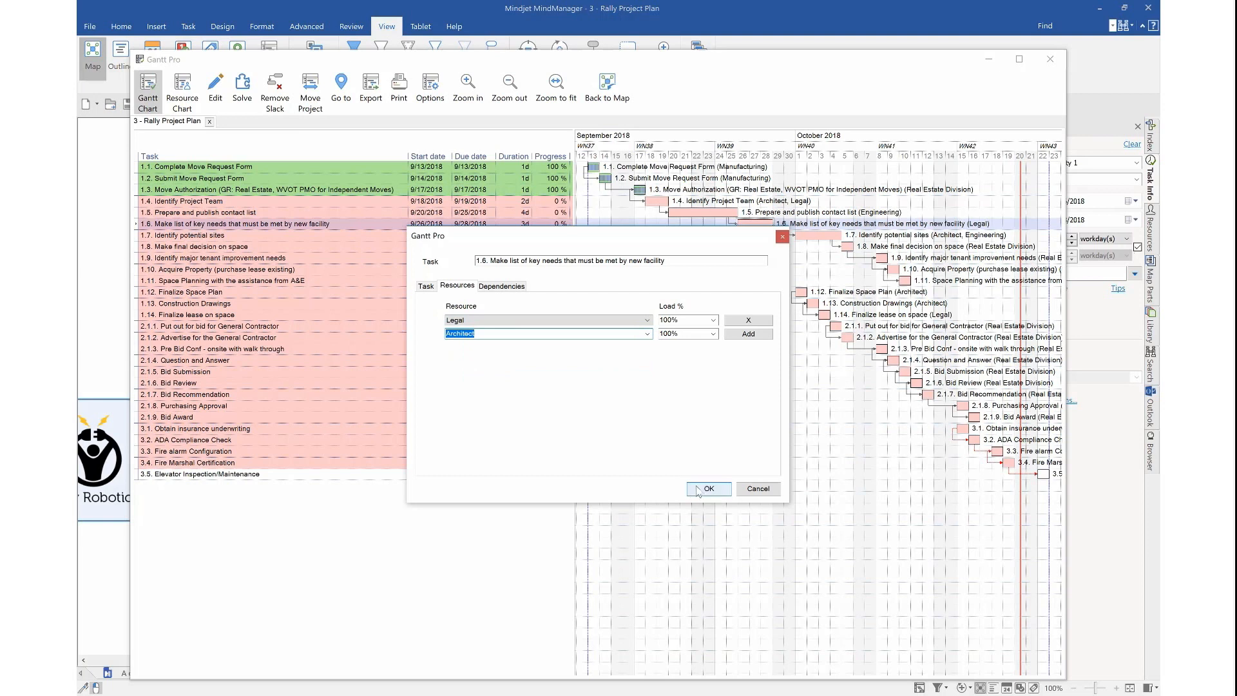
{"action": "left_click", "coordinate": [425, 286]}
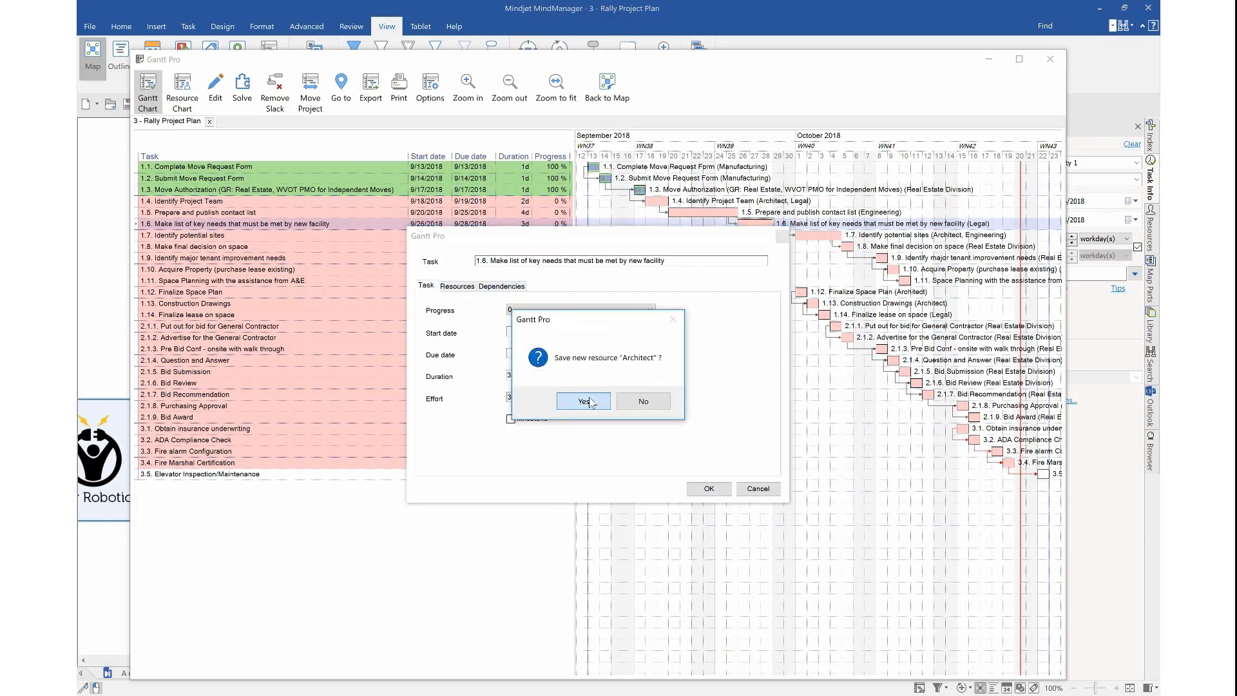
{"action": "left_click", "coordinate": [590, 404]}
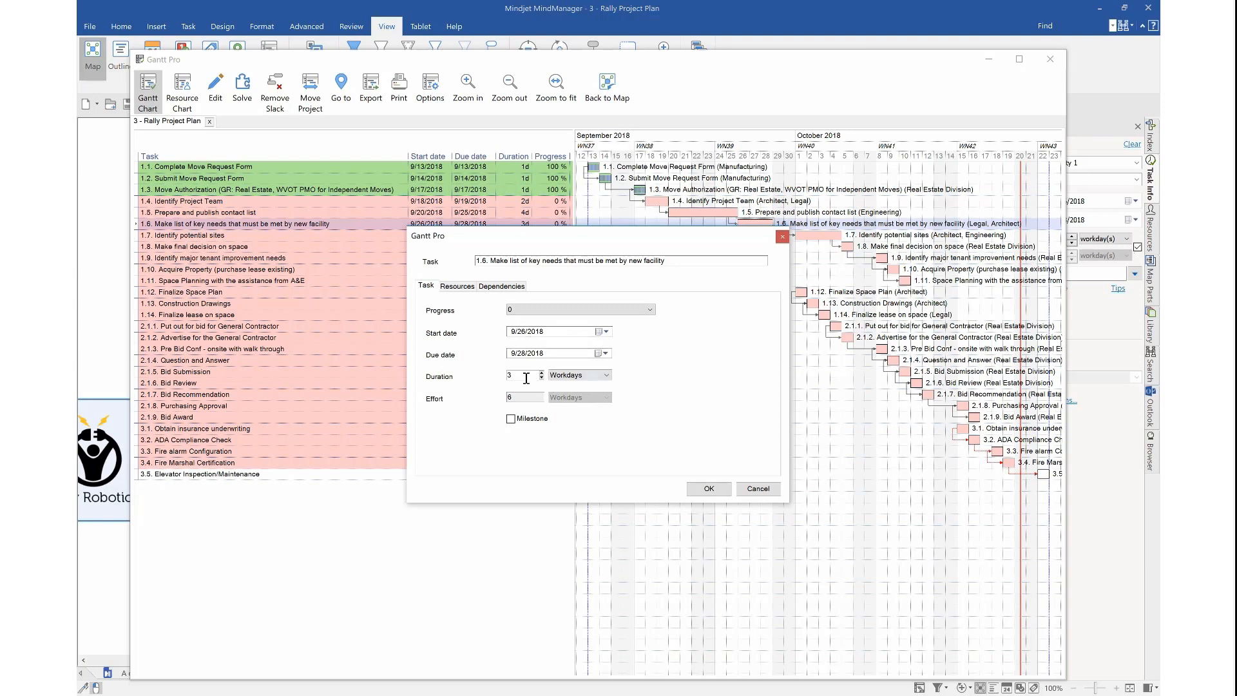
{"action": "left_click_drag", "start_coordinate": [534, 397], "coordinate": [499, 397]}
{"action": "left_click", "coordinate": [782, 237]}
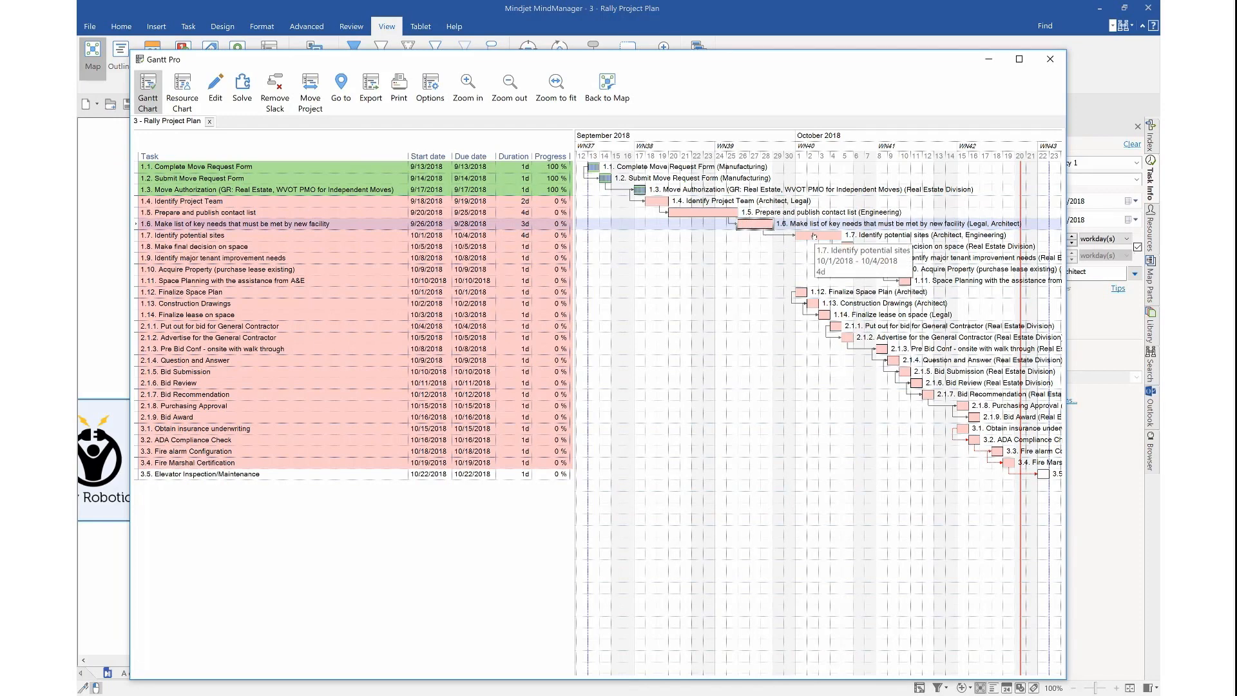
Examine the insert options for task 1.7 Identify potential sites in the Gantt chart, and return to the map.
{"action": "right_click", "coordinate": [813, 235]}
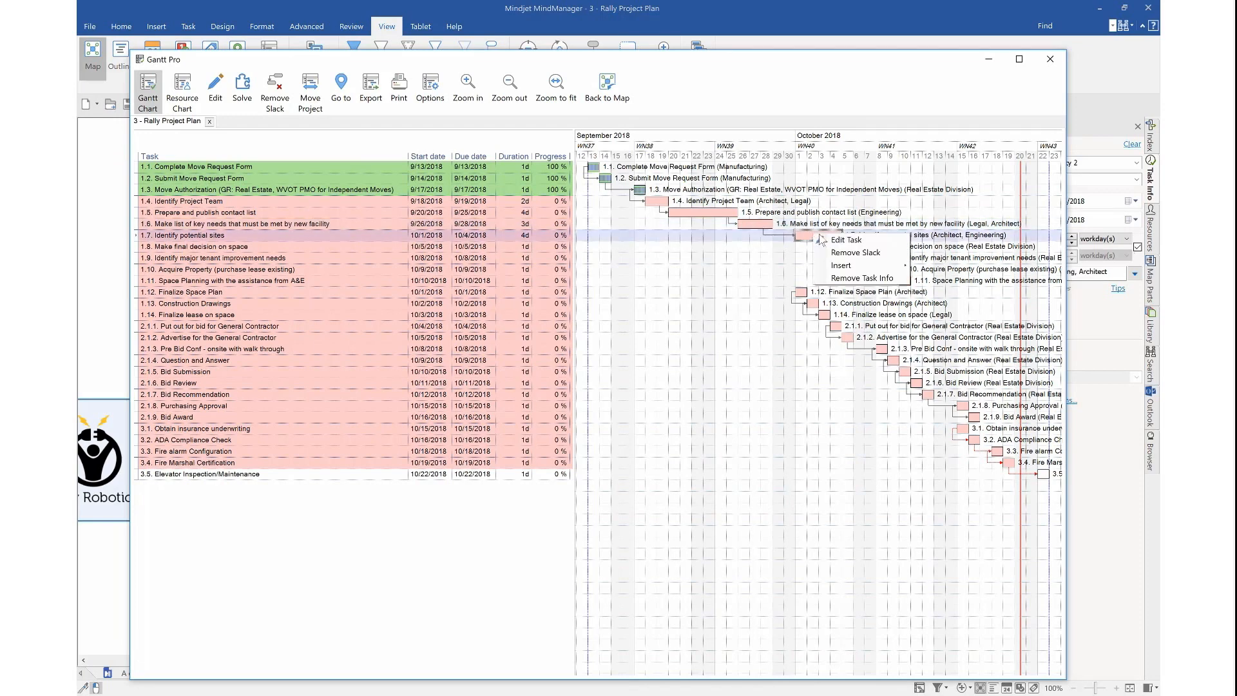
{"action": "mouse_move", "coordinate": [837, 272]}
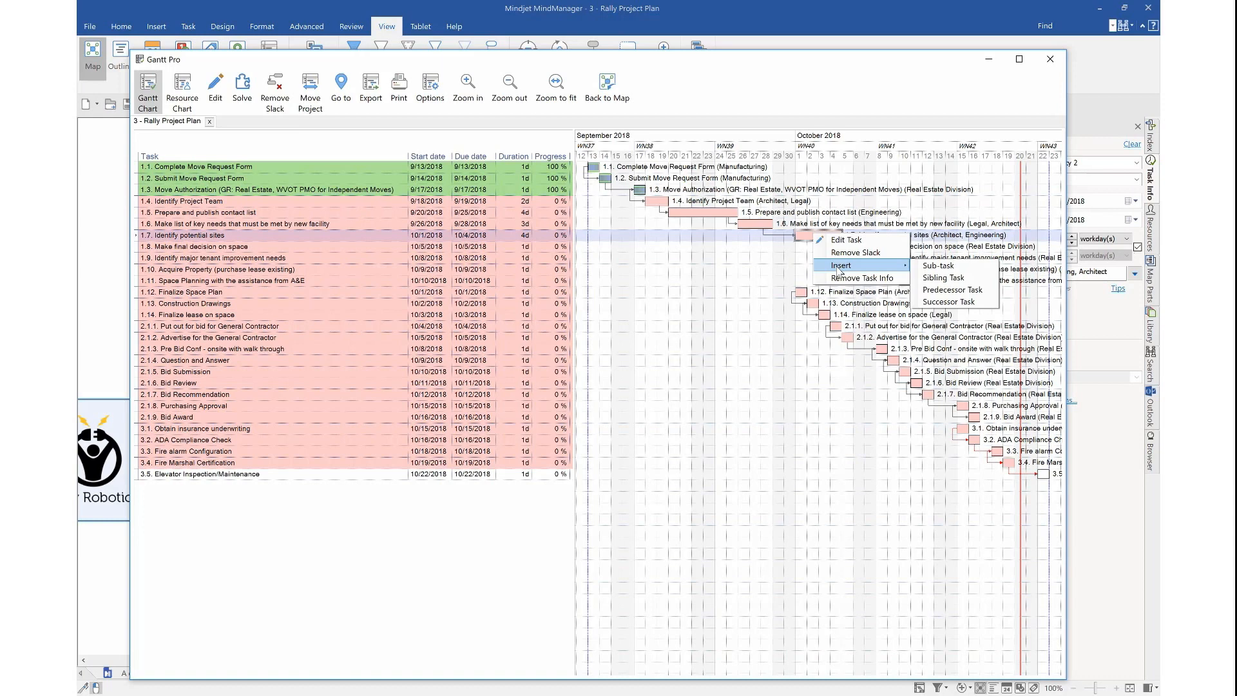
{"action": "right_click", "coordinate": [798, 234]}
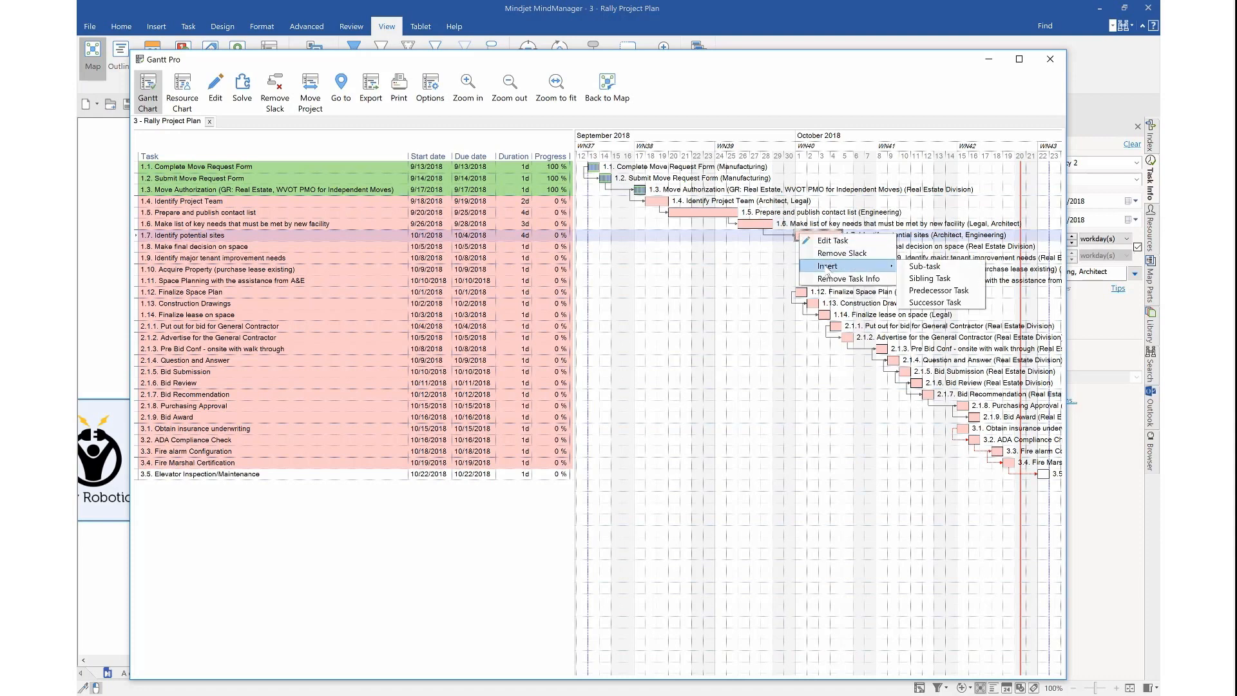
{"action": "left_click", "coordinate": [1051, 59]}
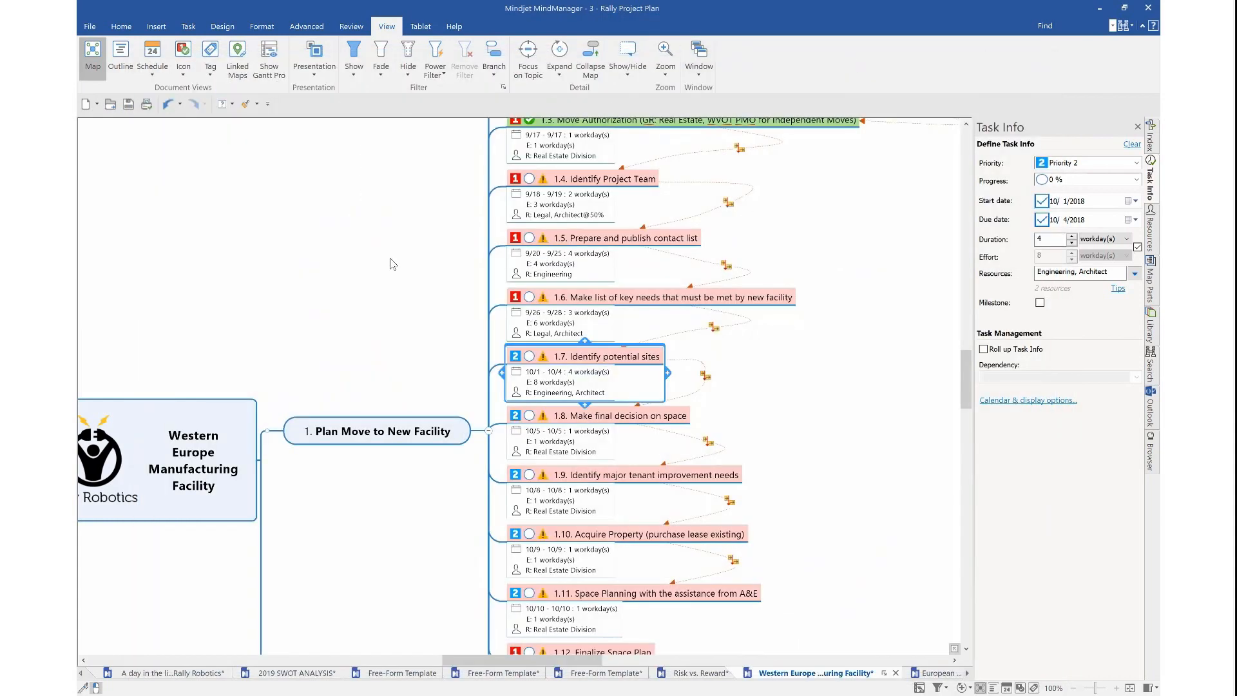
Collapse the Plan Move to New Facility branch and switch to the European Manufacturing Facility Project Status map.
{"action": "left_click", "coordinate": [489, 431]}
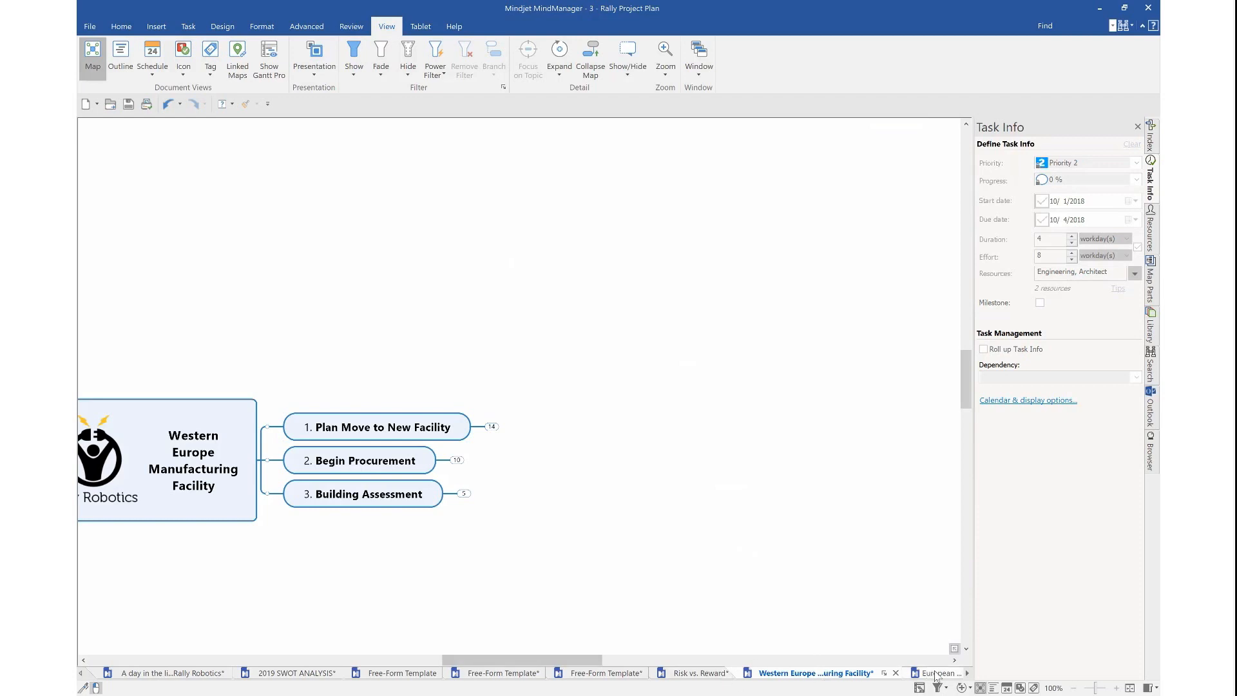
{"action": "left_click", "coordinate": [936, 673]}
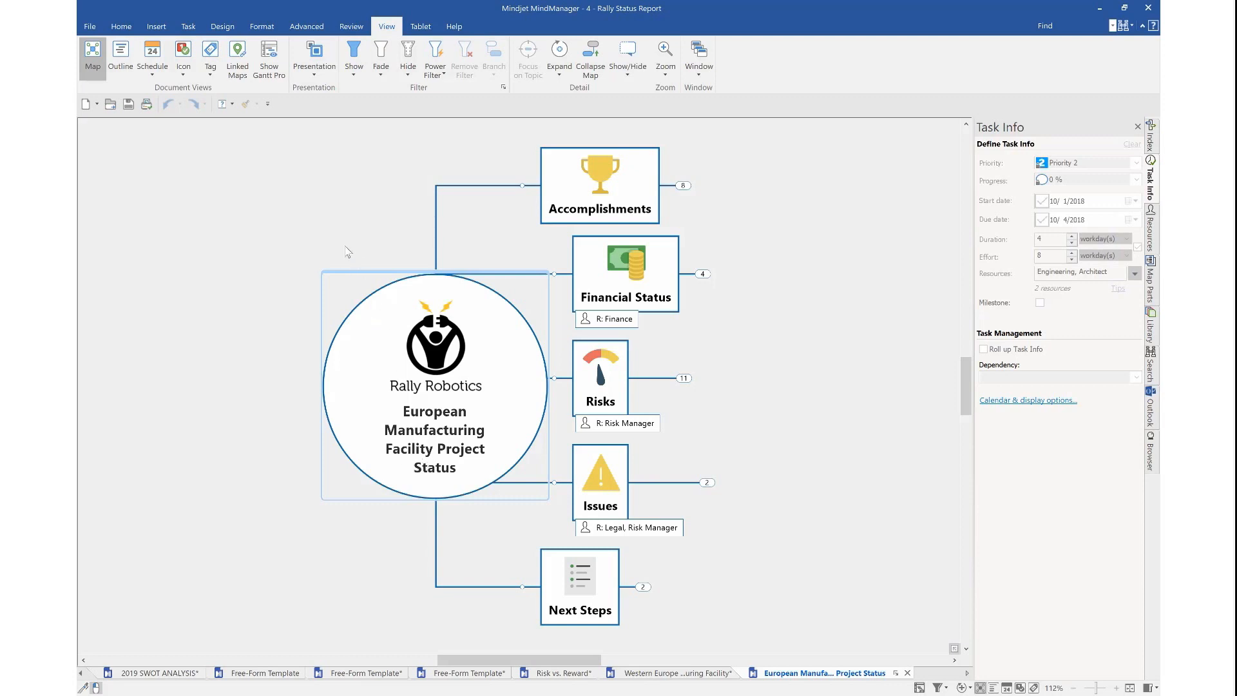
Examine the formatting and design options available for the central topic and the Accomplishments topic.
{"action": "left_click", "coordinate": [125, 27]}
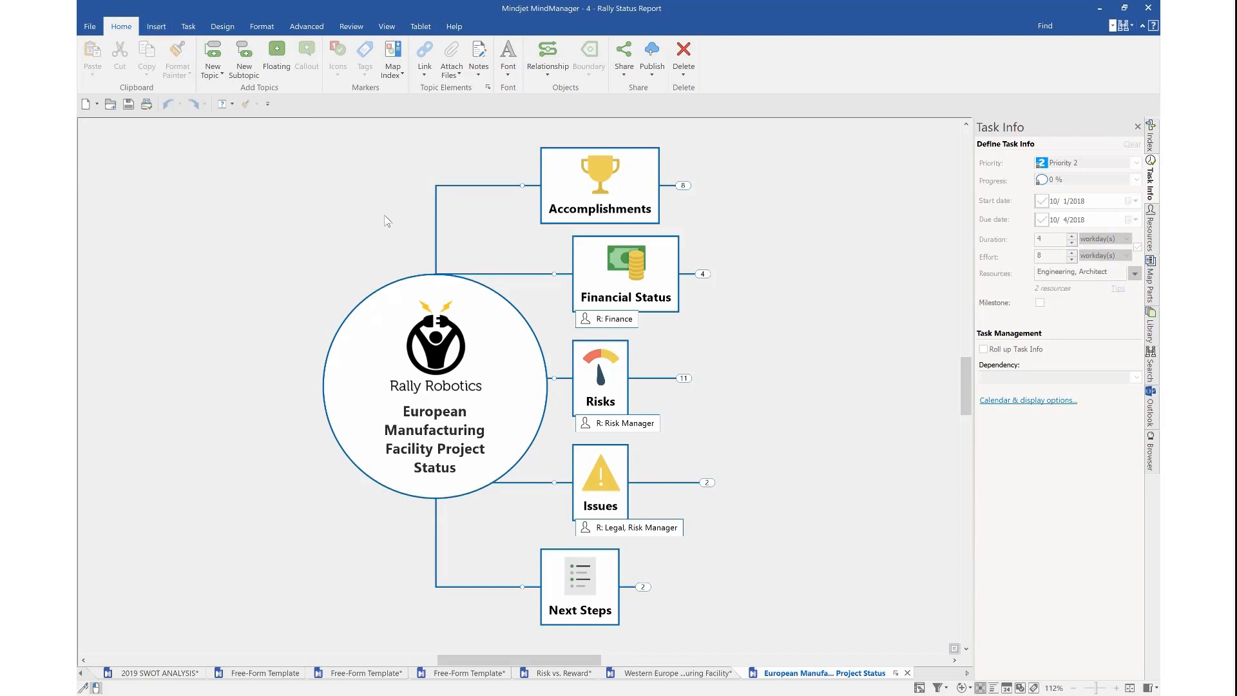
{"action": "left_click", "coordinate": [456, 352]}
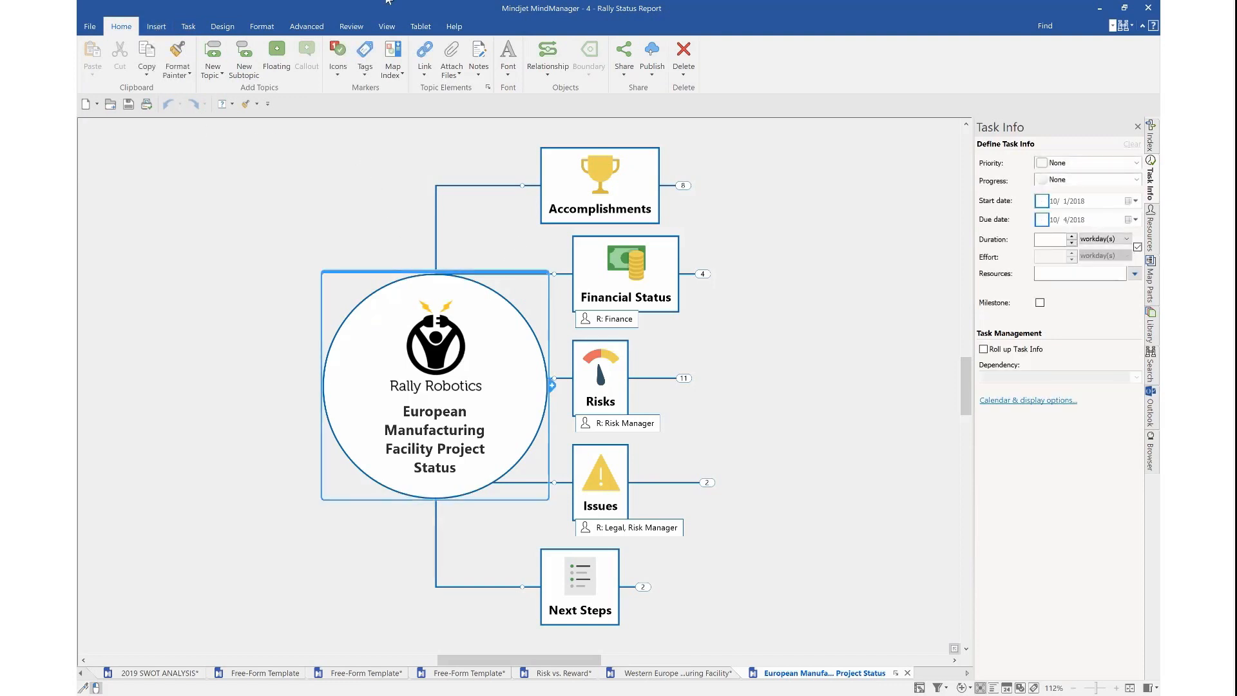
{"action": "left_click", "coordinate": [222, 26]}
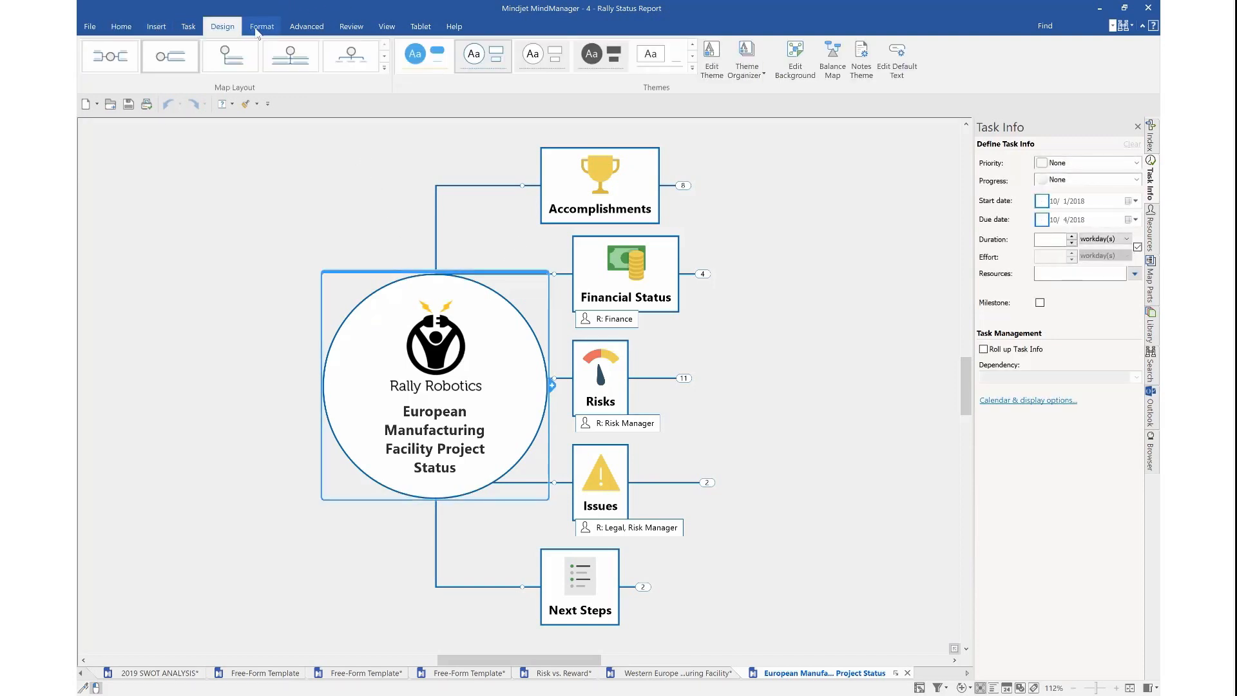
{"action": "left_click", "coordinate": [261, 29]}
{"action": "left_click", "coordinate": [236, 31]}
{"action": "left_click", "coordinate": [270, 27]}
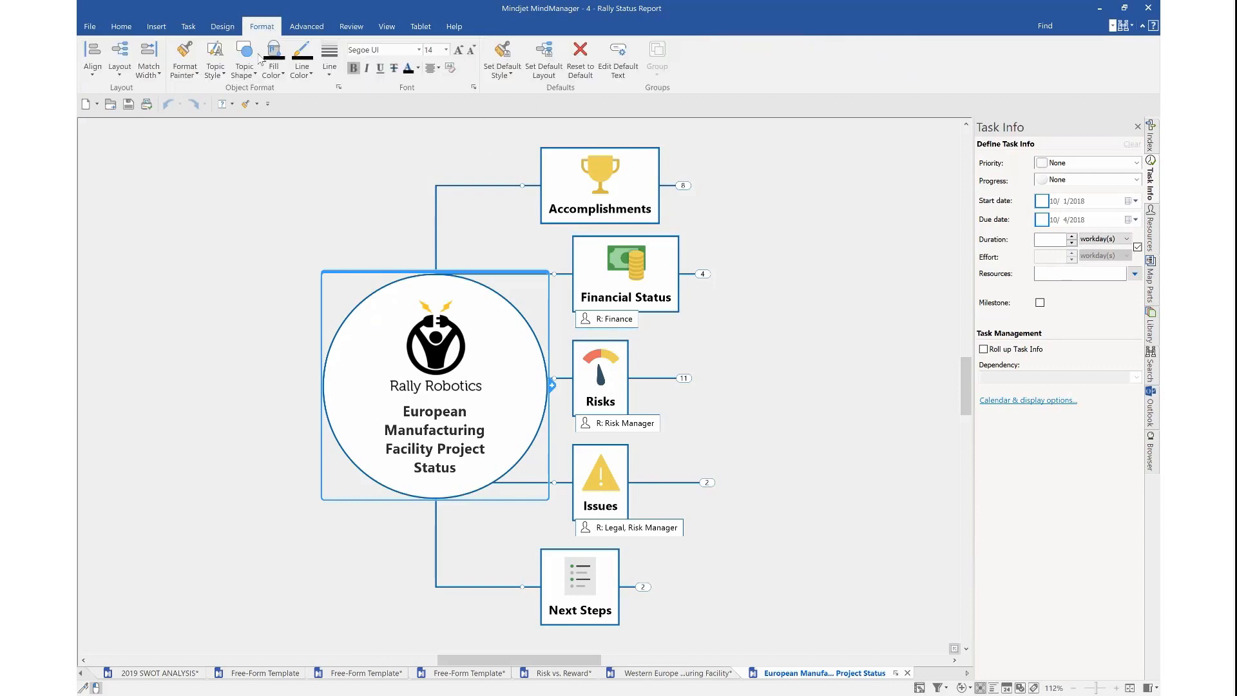
{"action": "left_click", "coordinate": [586, 166]}
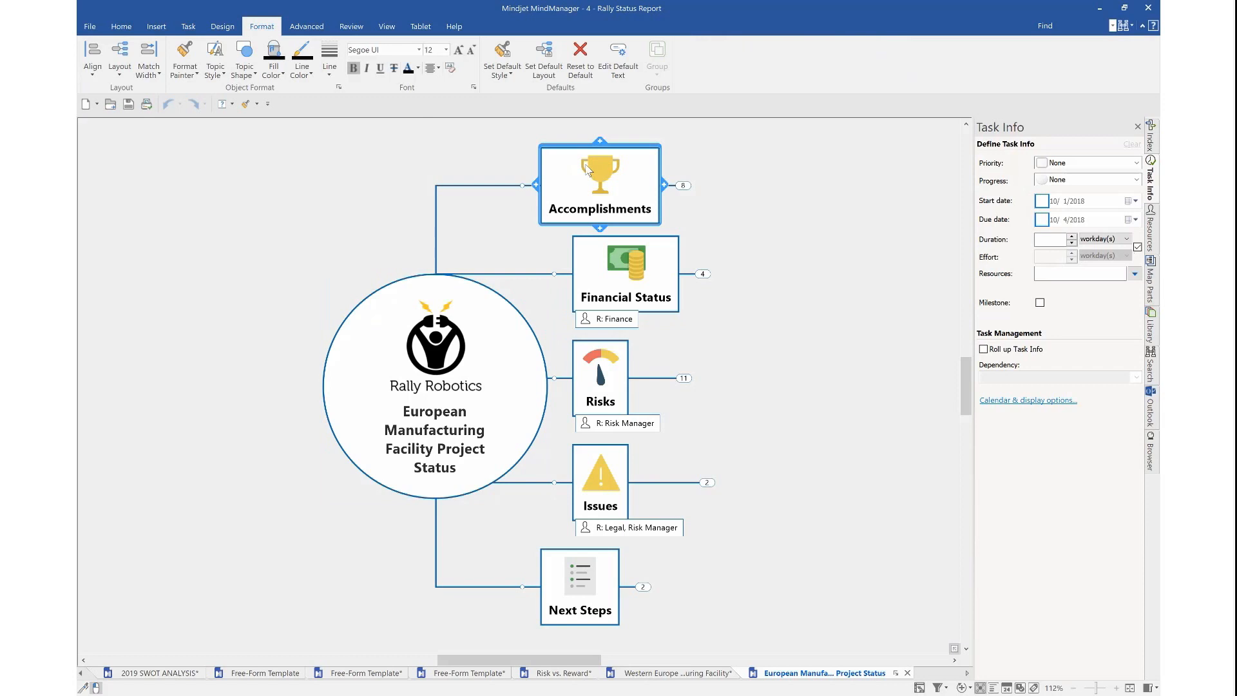
{"action": "left_click", "coordinate": [224, 28]}
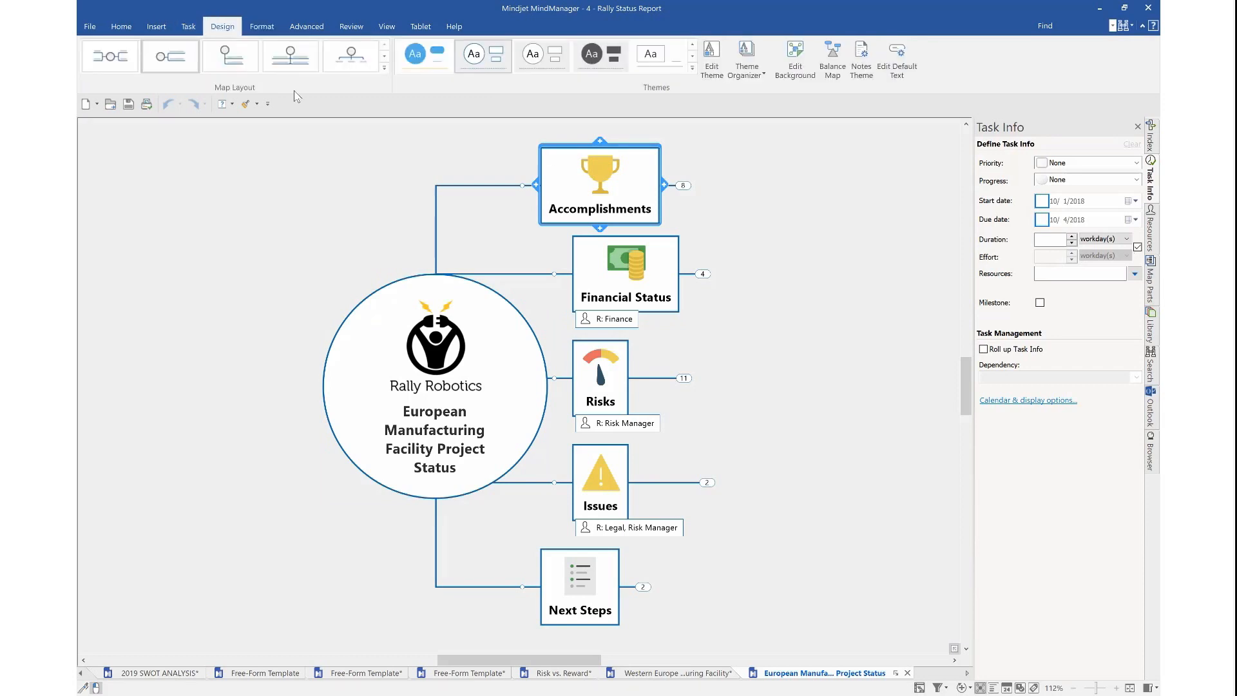
{"action": "left_click", "coordinate": [496, 456]}
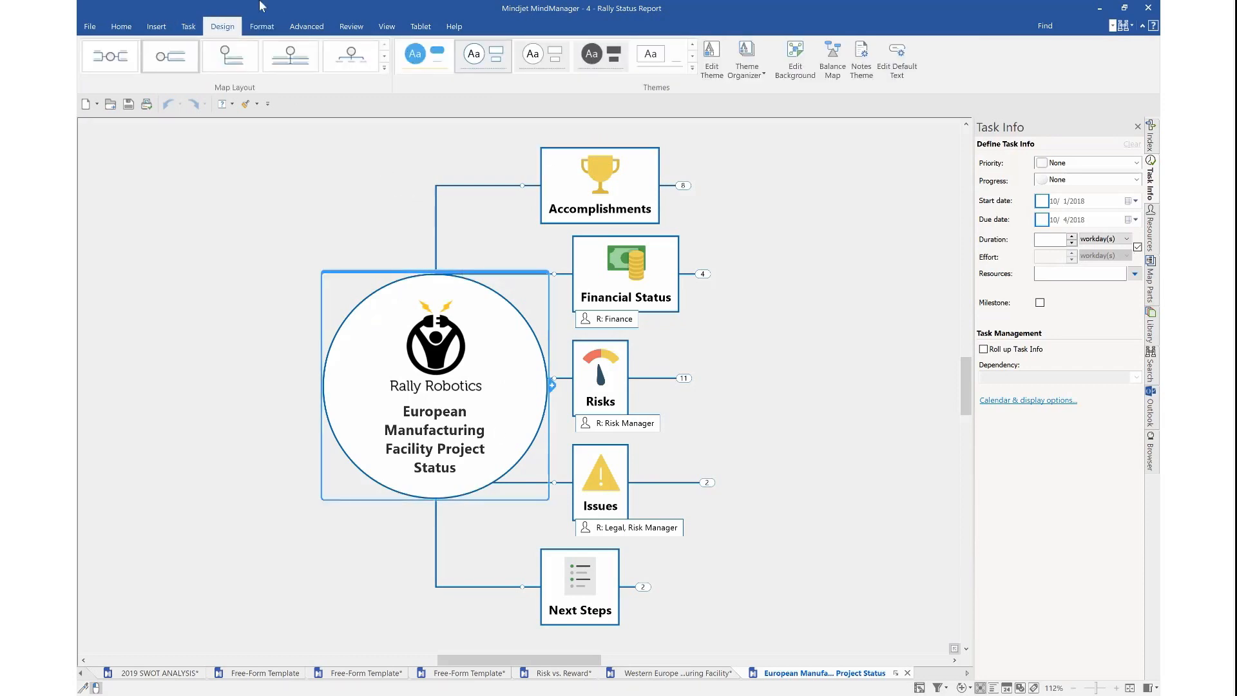
{"action": "left_click", "coordinate": [320, 202]}
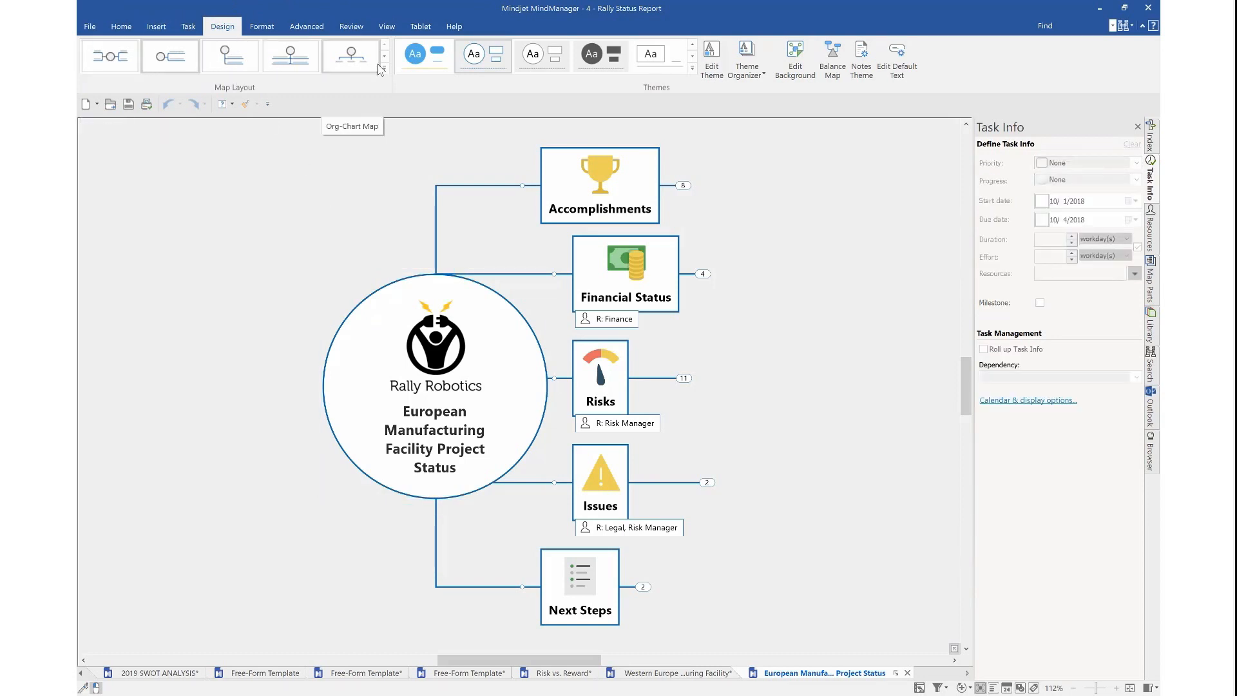
Try the two-sided, right-facing, tree and org-chart layouts on the project status map.
{"action": "left_click", "coordinate": [111, 57]}
{"action": "left_click", "coordinate": [170, 57]}
{"action": "left_click", "coordinate": [230, 57]}
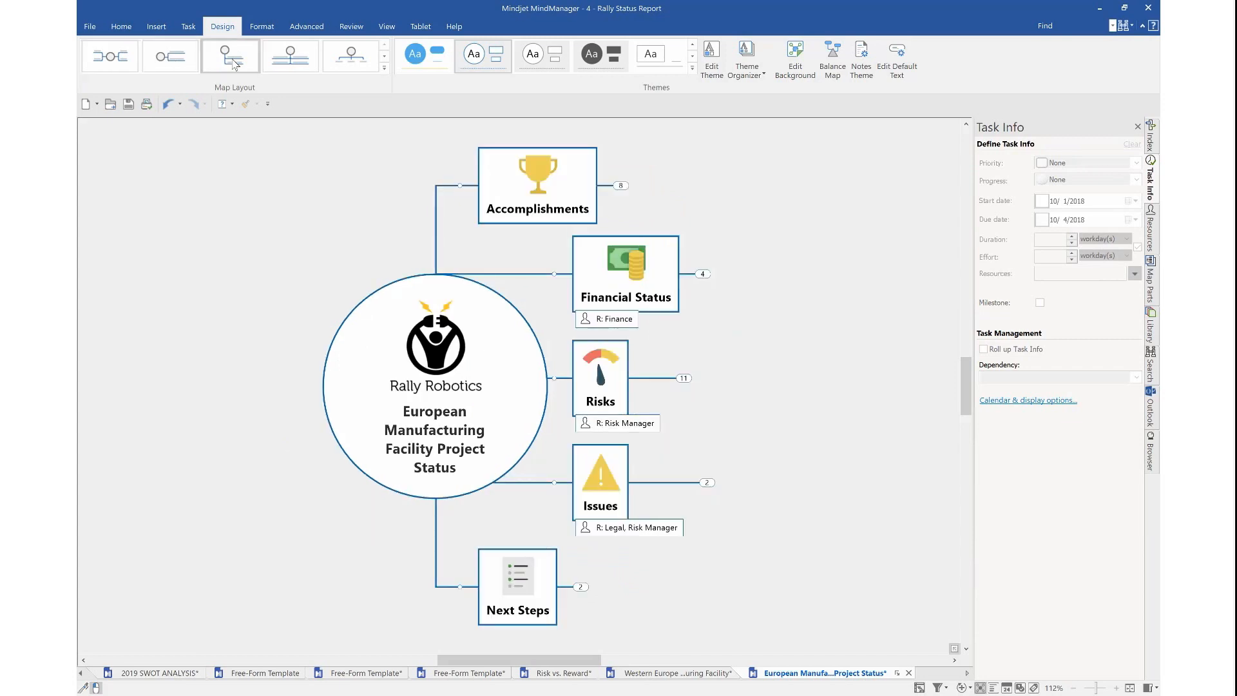
{"action": "left_click", "coordinate": [277, 63]}
{"action": "left_click", "coordinate": [351, 56]}
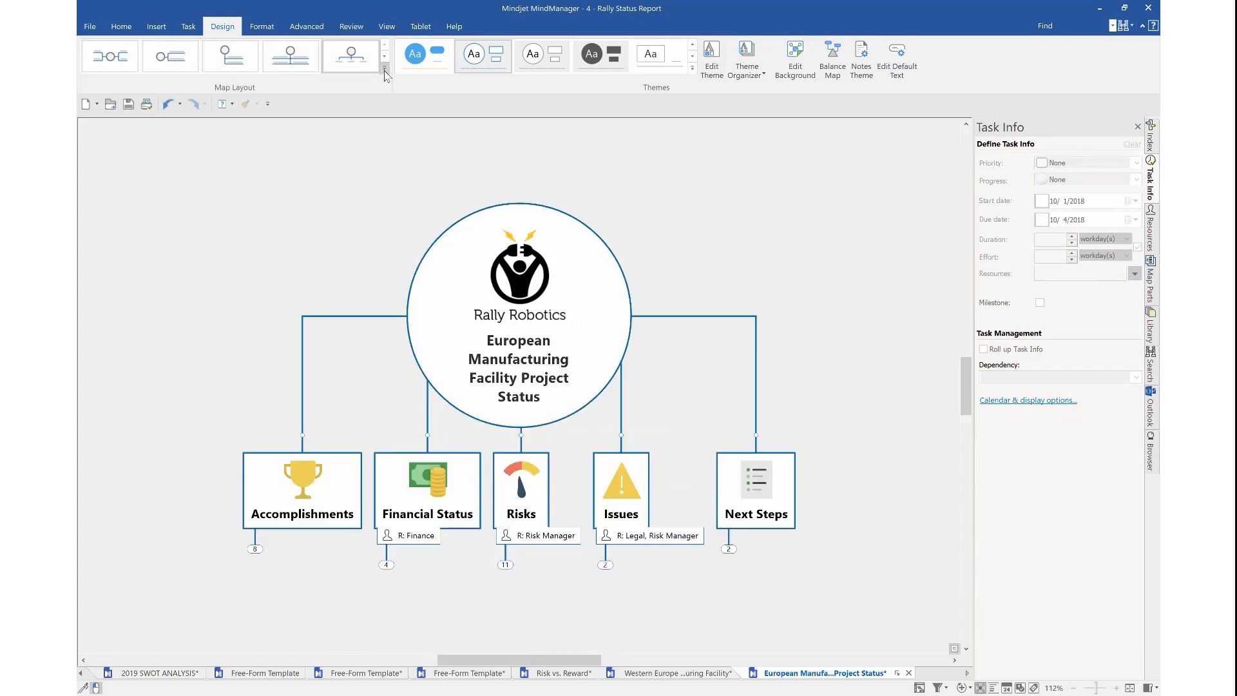
Try the upward org-chart layout with the topics above the centre, and return the map to the right-facing layout.
{"action": "left_click", "coordinate": [384, 68]}
{"action": "left_click", "coordinate": [120, 90]}
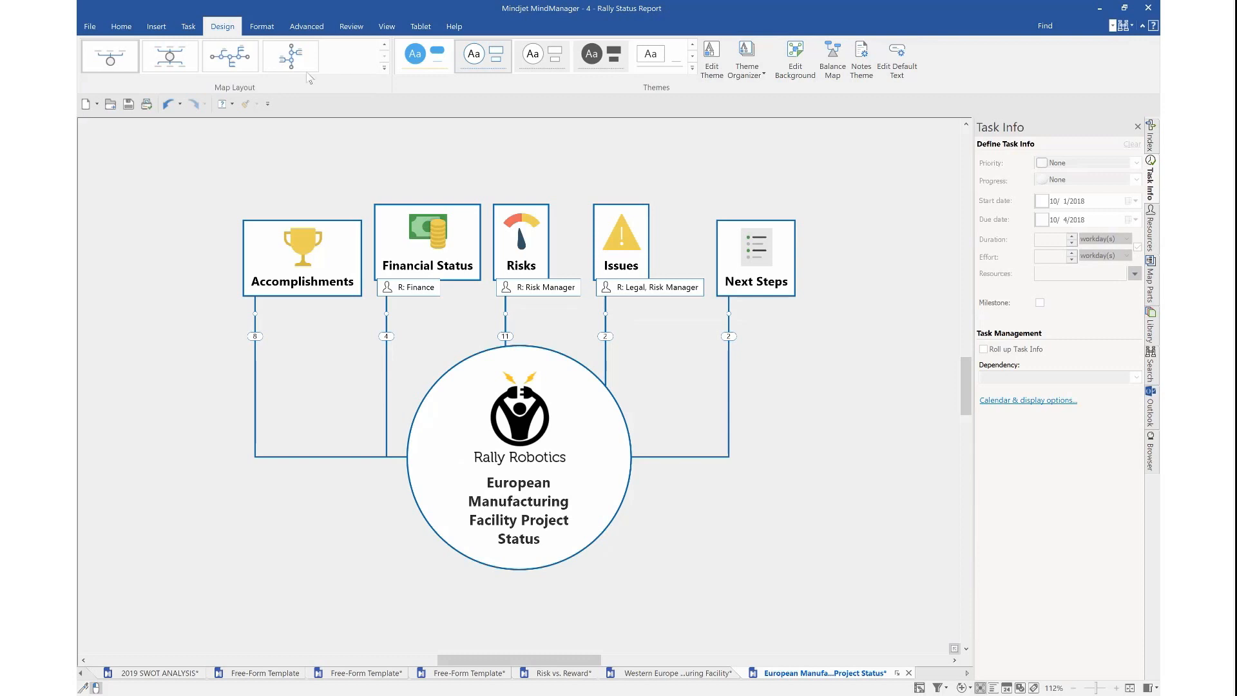
{"action": "left_click", "coordinate": [383, 67]}
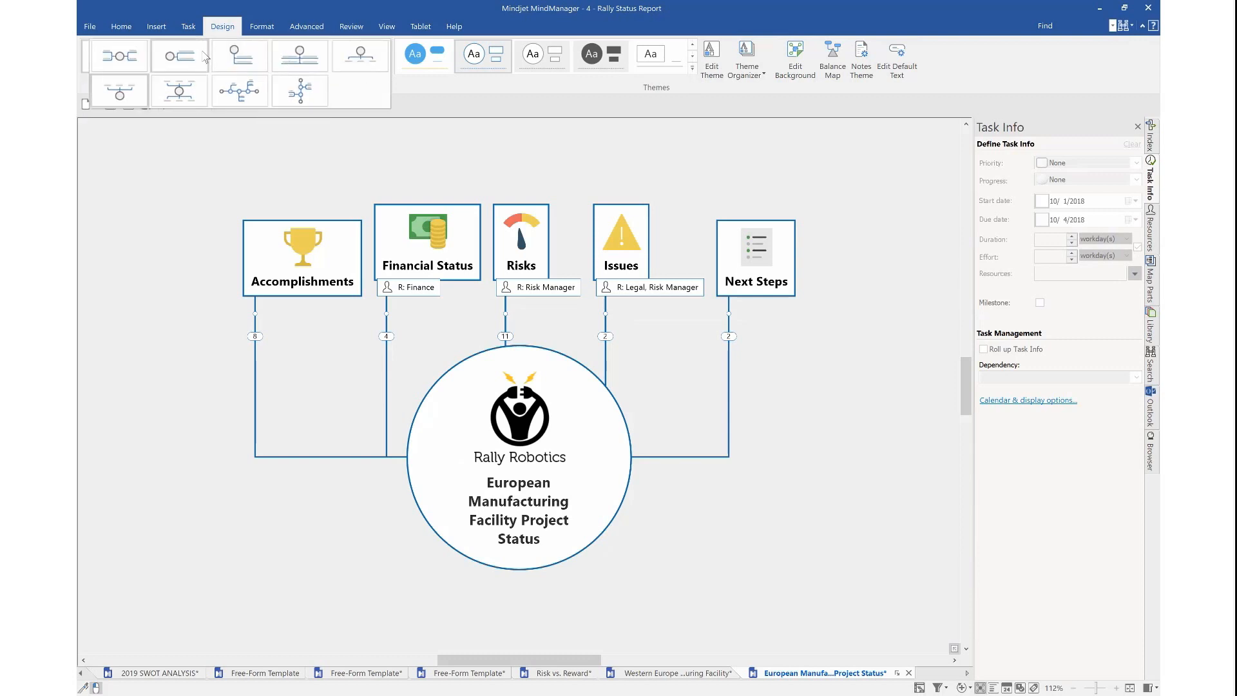
{"action": "left_click", "coordinate": [171, 65]}
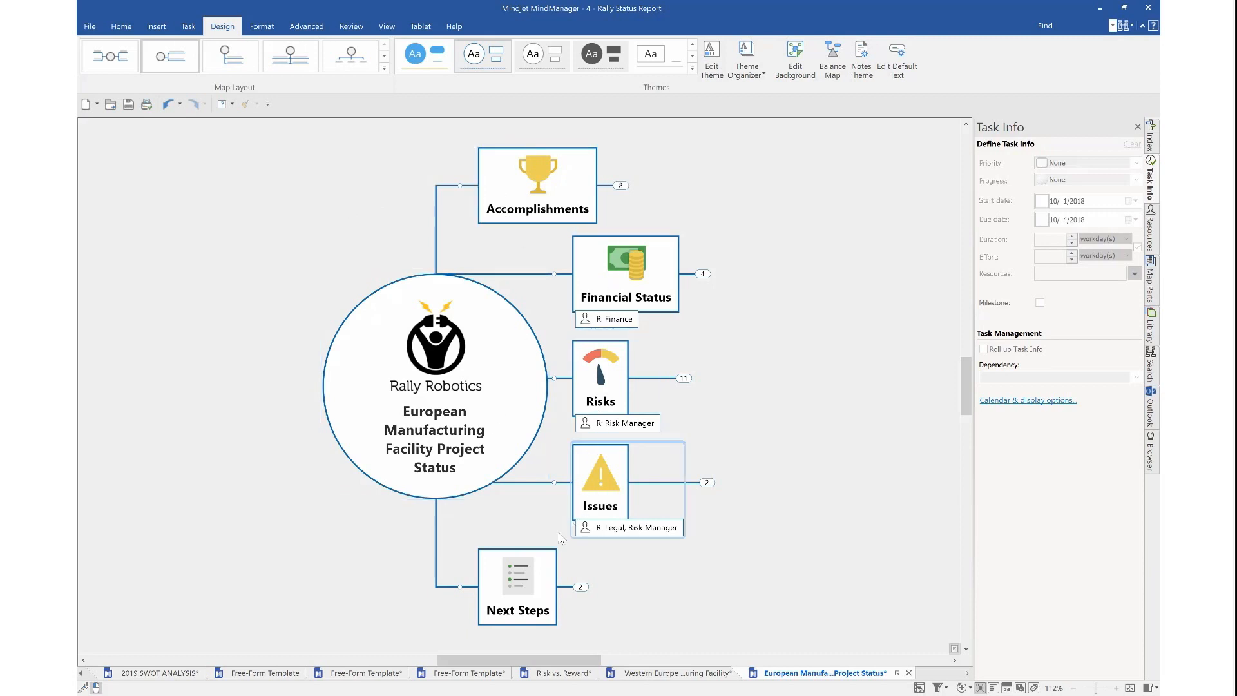
Try the professional grey-outlined white circle theme and the dark filled circle theme on the map.
{"action": "left_click", "coordinate": [693, 68]}
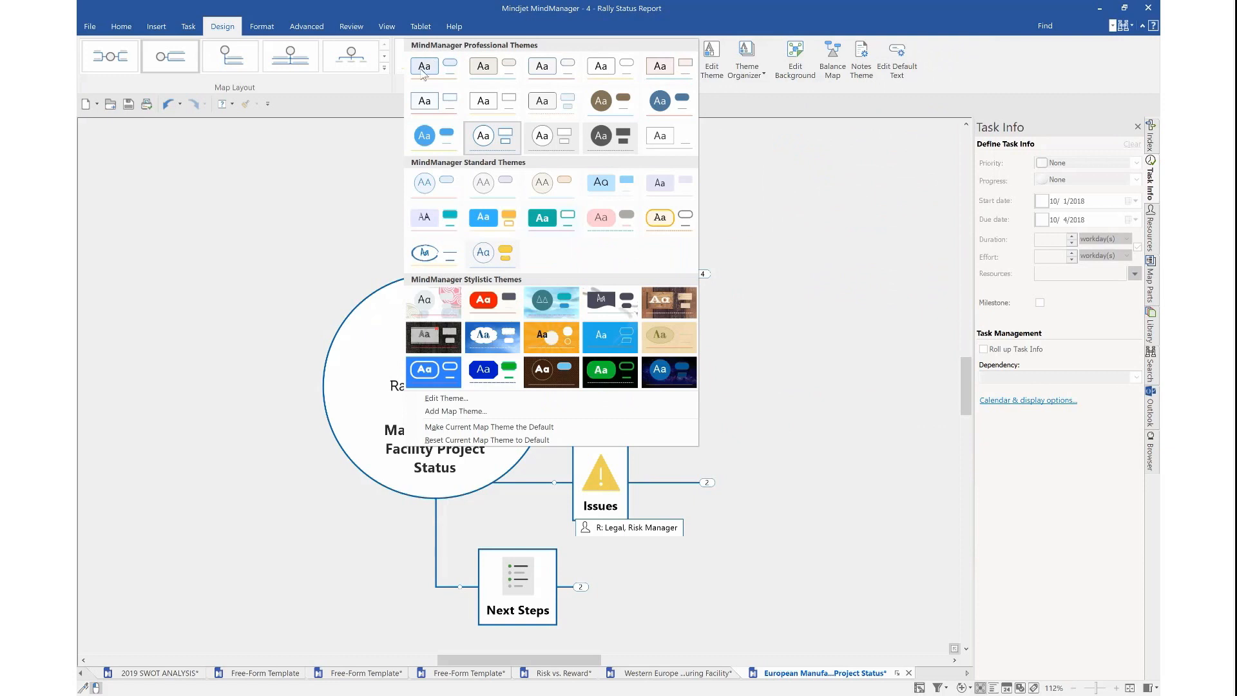
{"action": "left_click", "coordinate": [558, 145]}
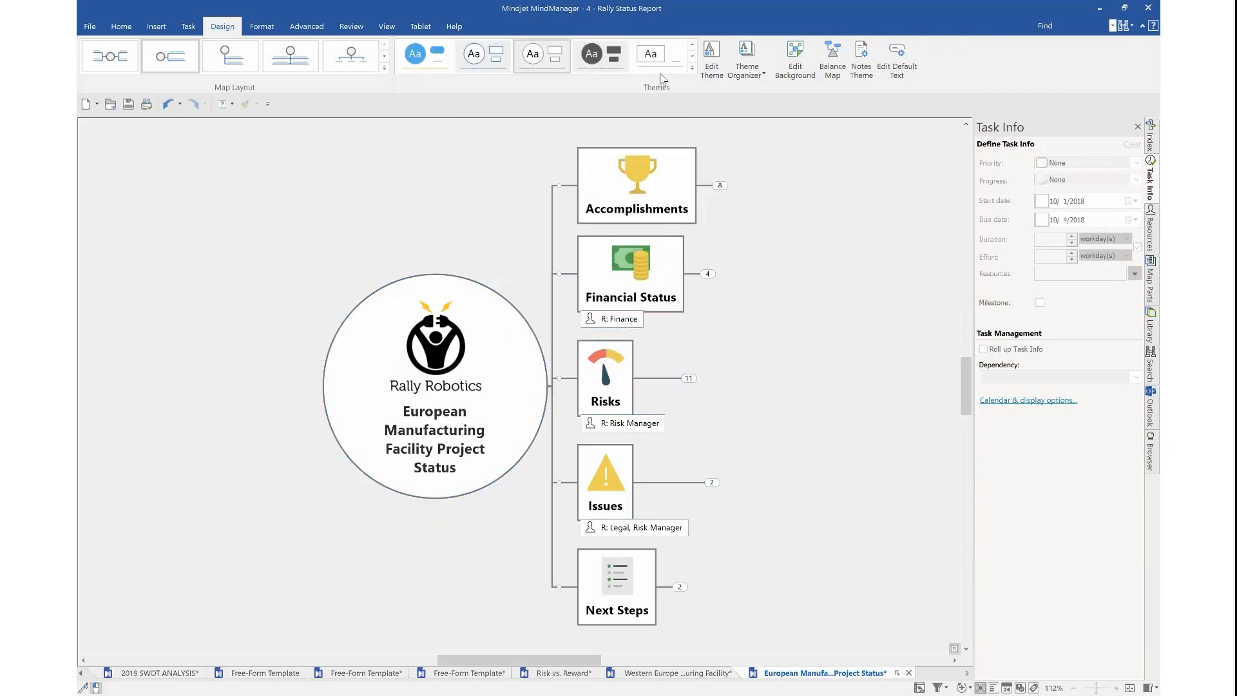
{"action": "left_click", "coordinate": [692, 69]}
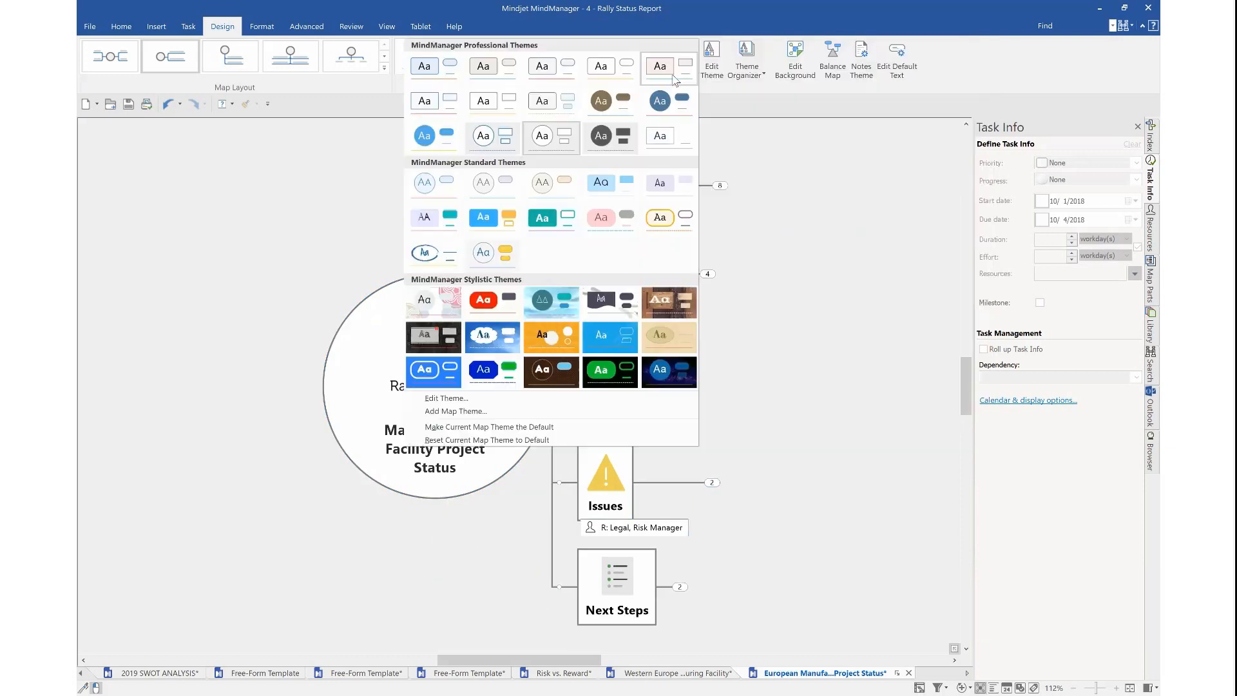
{"action": "left_click", "coordinate": [596, 137]}
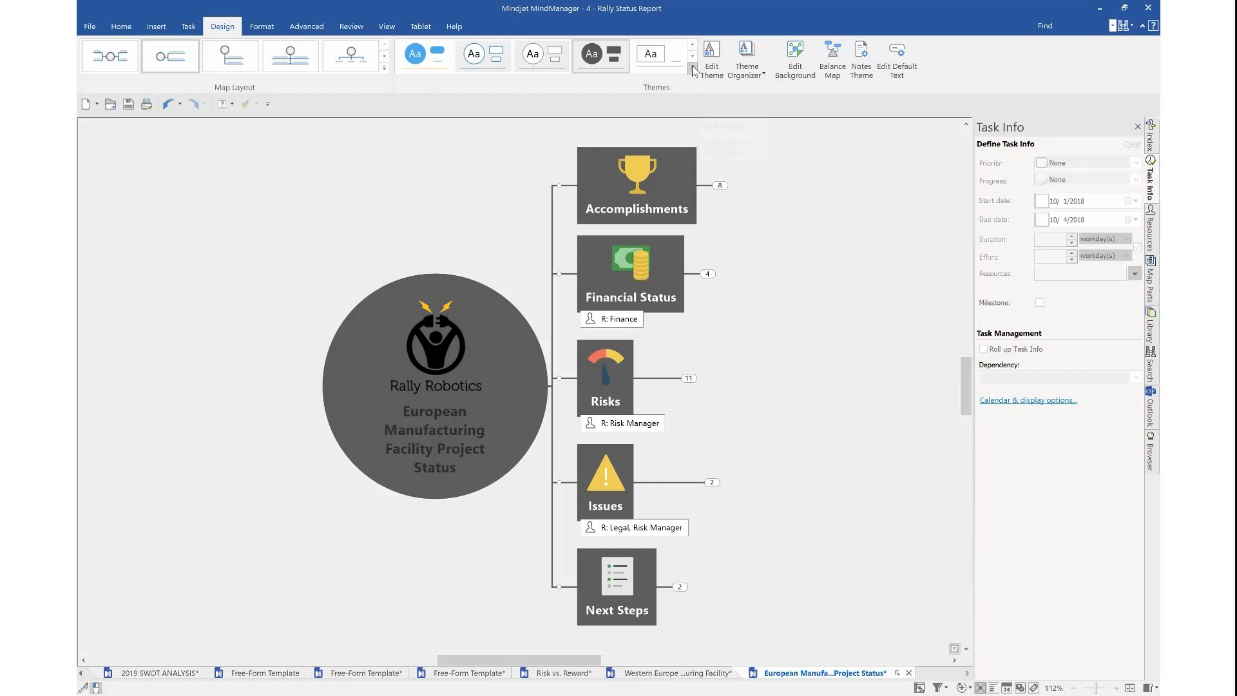
Try the stylistic wood, cloud and orange sunburst themes on the project status map.
{"action": "left_click", "coordinate": [692, 69]}
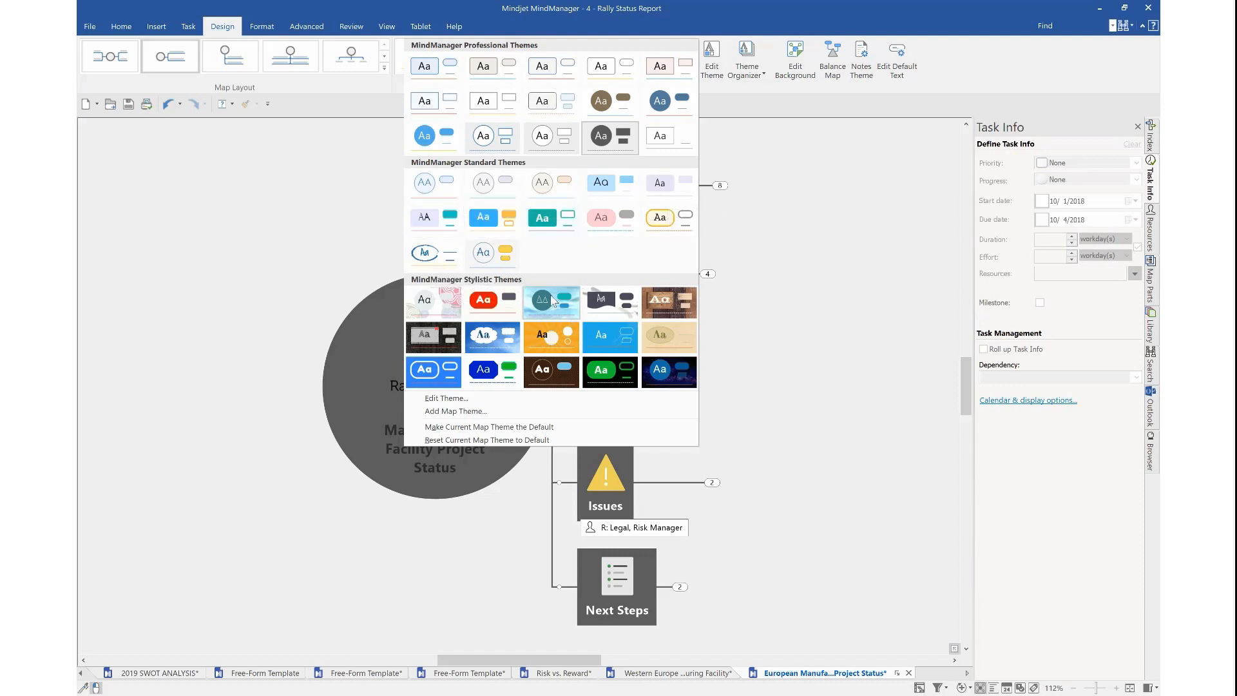
{"action": "left_click", "coordinate": [652, 304]}
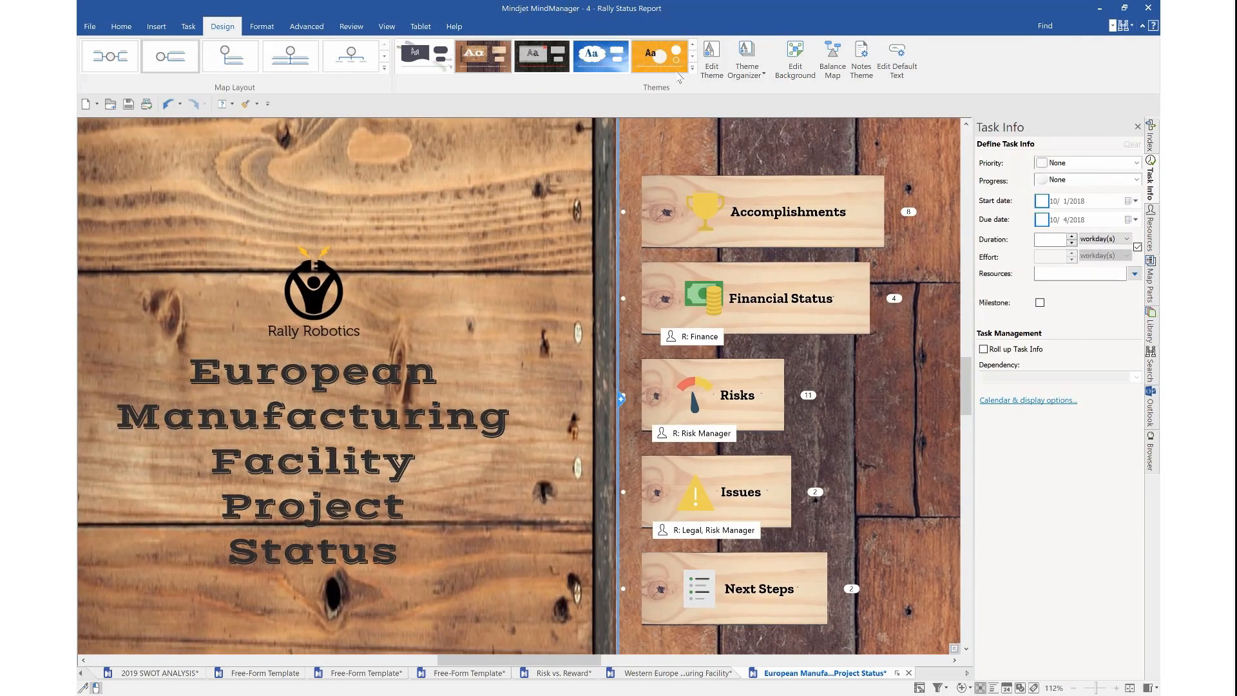
{"action": "left_click", "coordinate": [603, 70]}
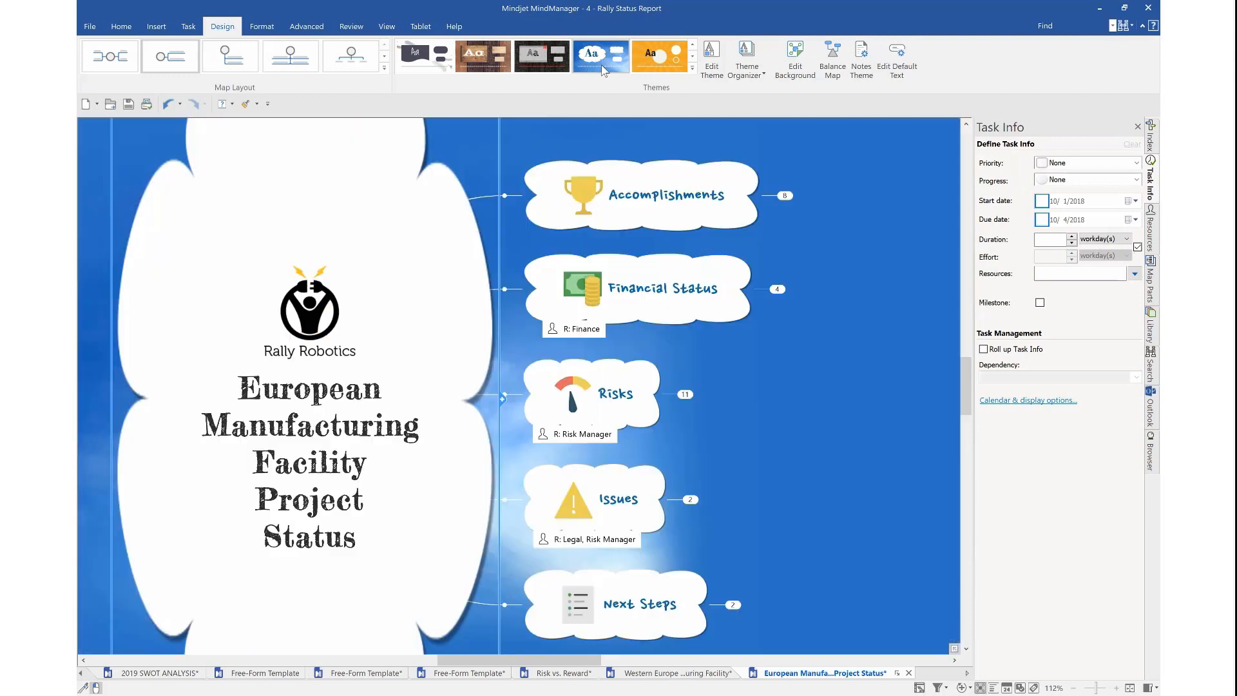
{"action": "left_click", "coordinate": [659, 58]}
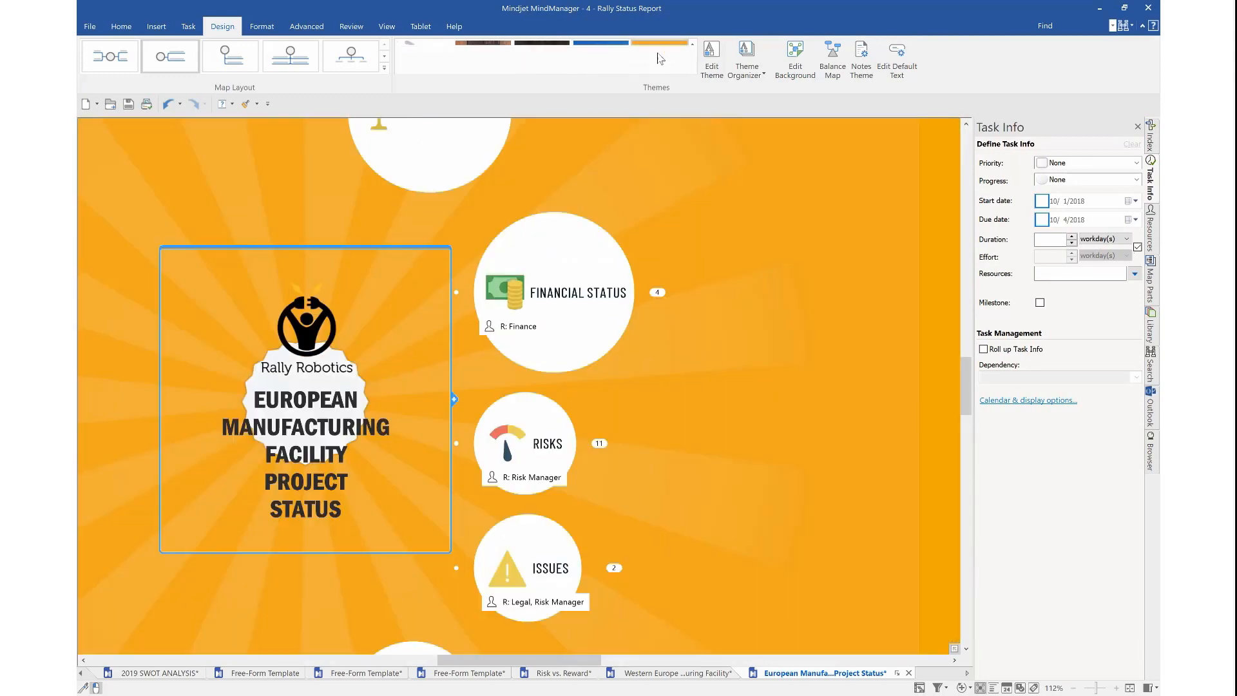
{"action": "left_click", "coordinate": [698, 167]}
Apply the dark 15 Professional circle theme, and change the map to the professional grey-outlined white circle theme.
{"action": "left_click", "coordinate": [692, 67]}
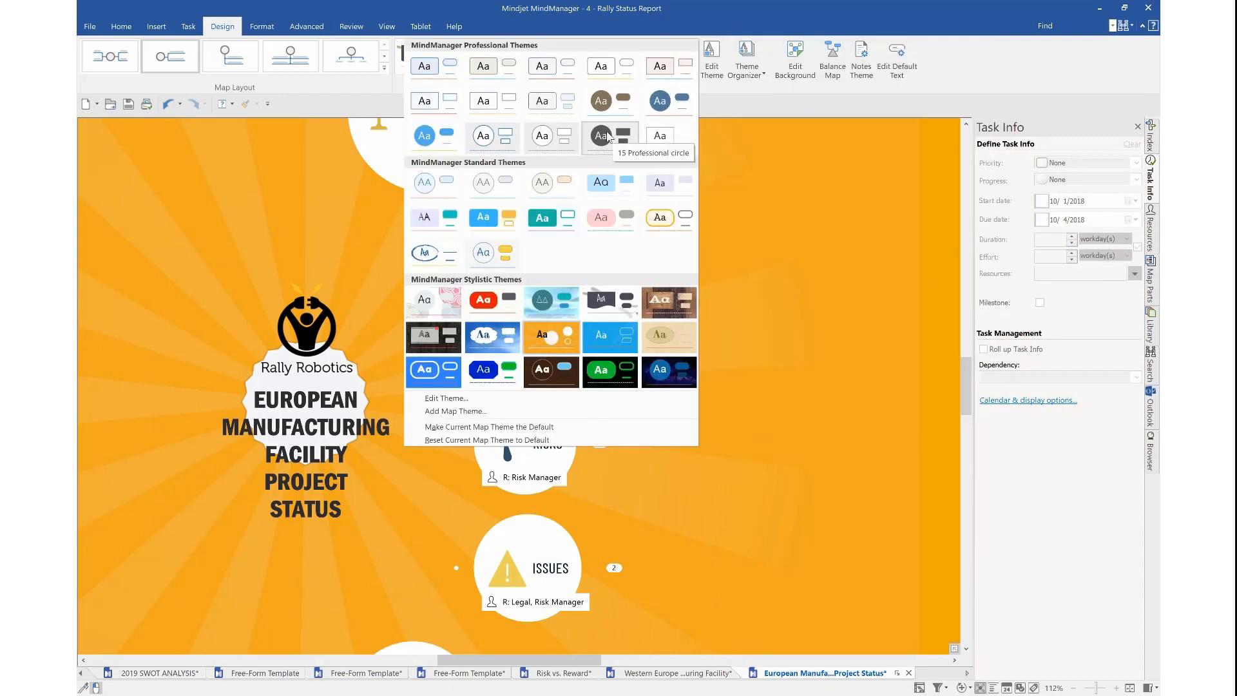
{"action": "left_click", "coordinate": [607, 138]}
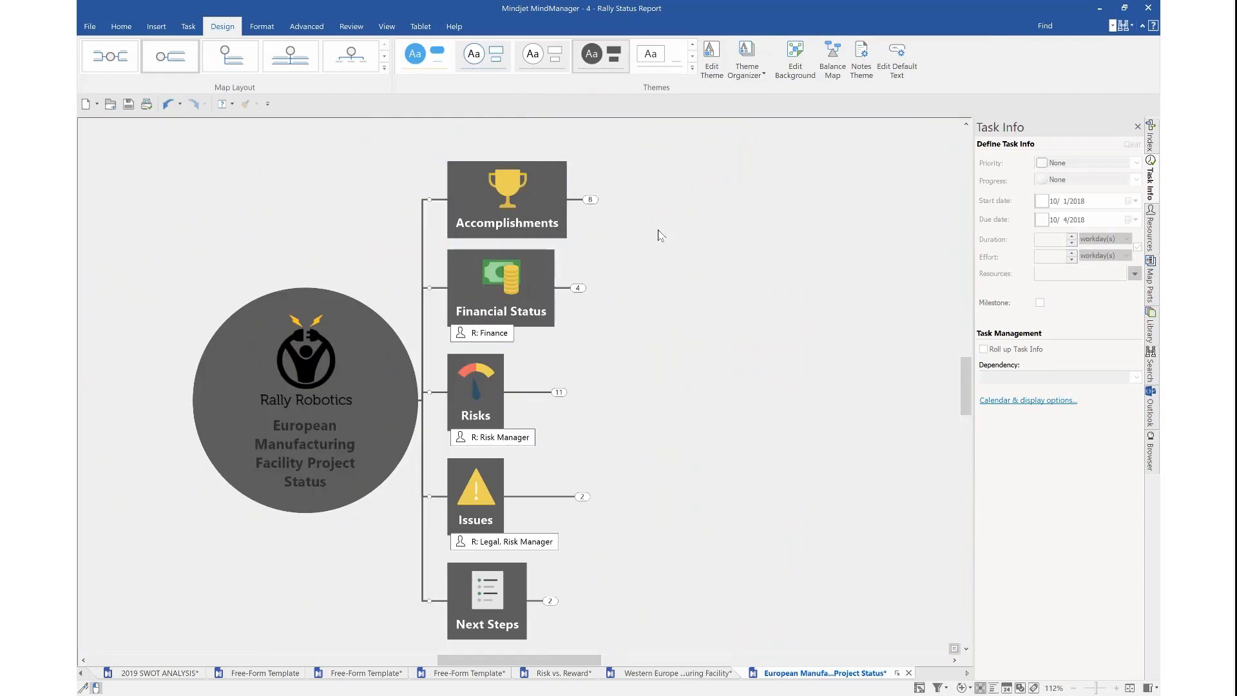
{"action": "left_click", "coordinate": [547, 47]}
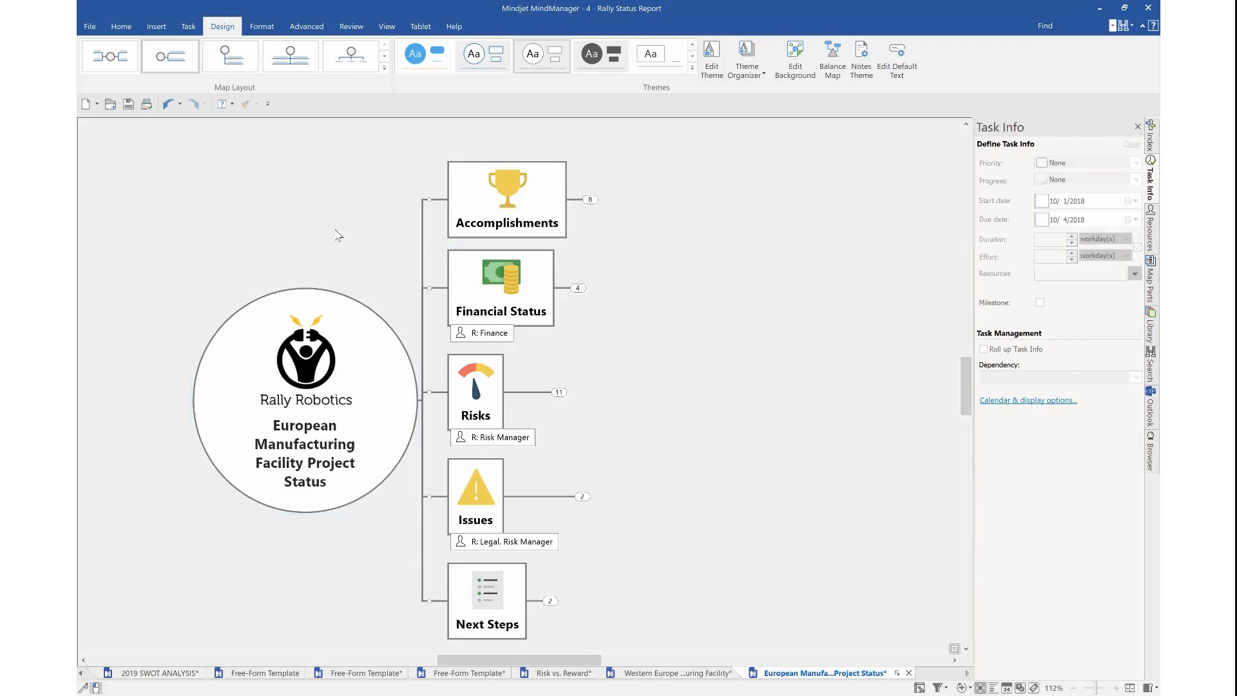
Match the widths of the five main topics from Accomplishments to Next Steps.
{"action": "left_click_drag", "start_coordinate": [336, 214], "coordinate": [398, 196]}
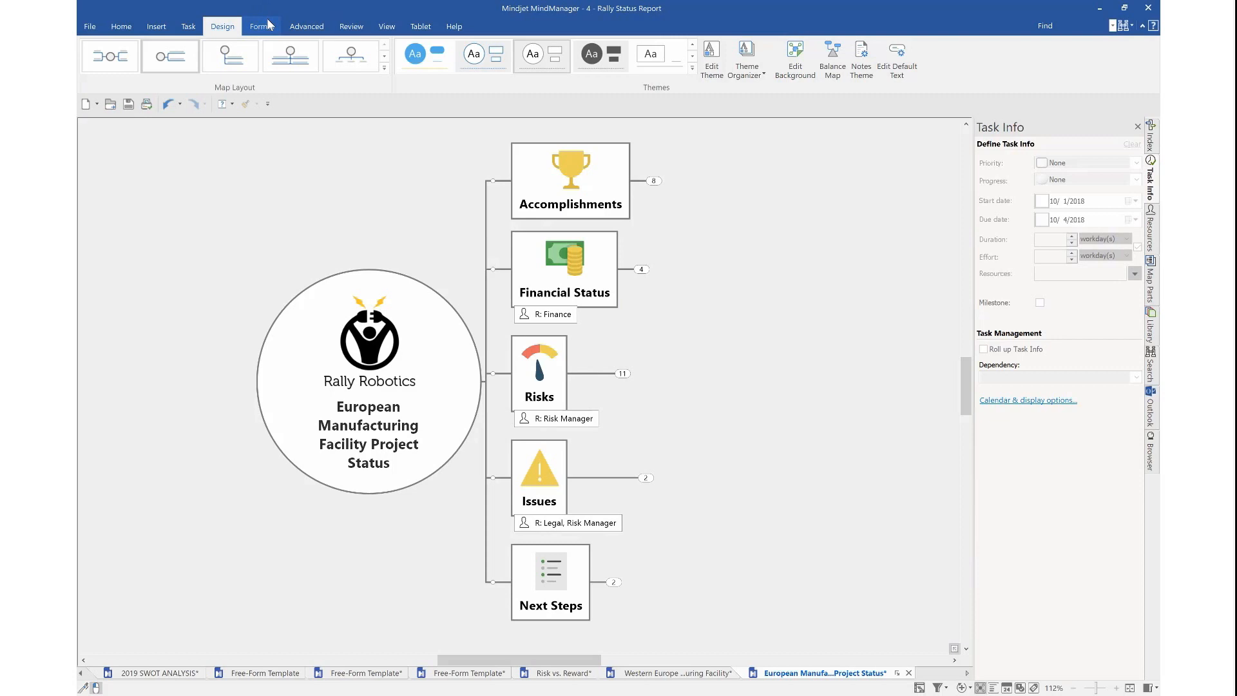
{"action": "left_click", "coordinate": [263, 24]}
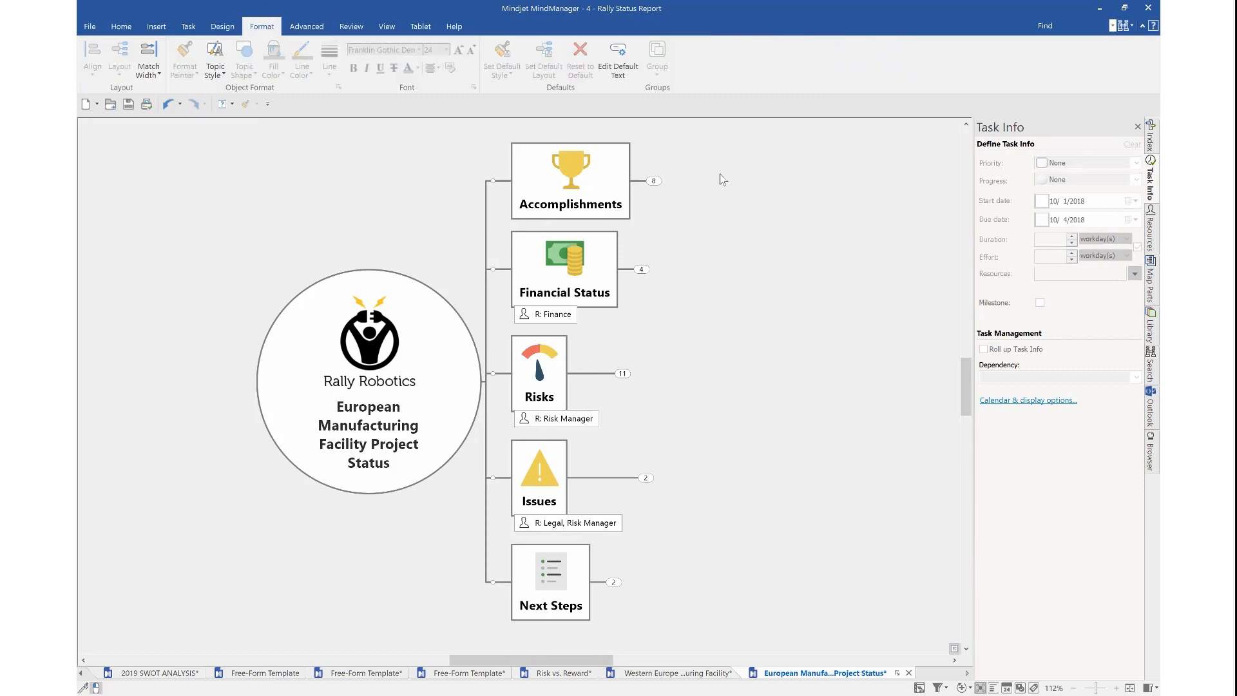
{"action": "left_click_drag", "start_coordinate": [721, 153], "coordinate": [567, 618]}
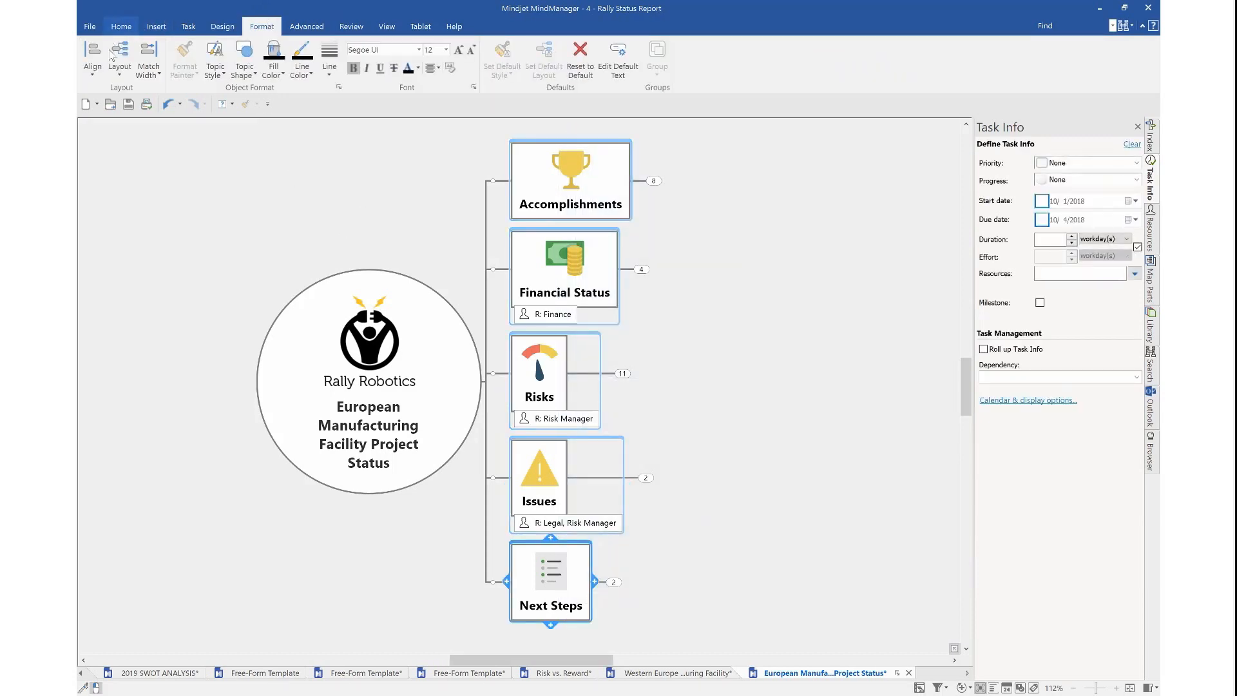
{"action": "left_click", "coordinate": [150, 56]}
{"action": "left_click", "coordinate": [450, 206]}
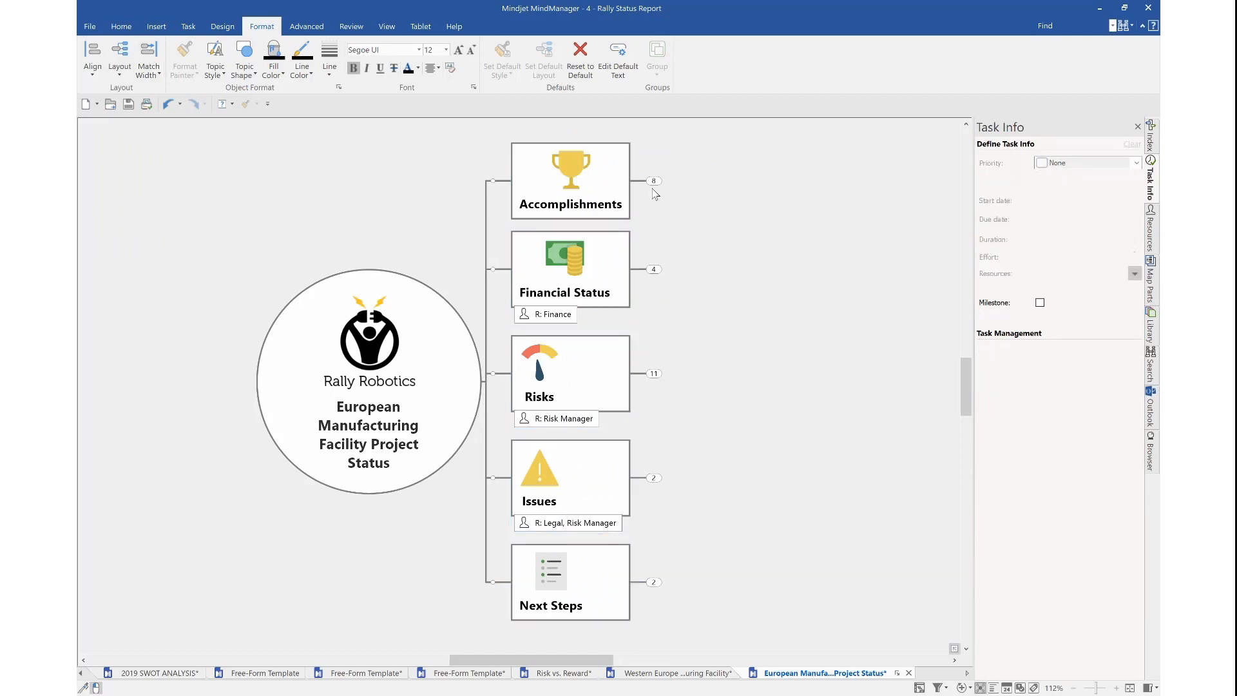
Centre the text and images in the five main topics from Accomplishments to Next Steps.
{"action": "left_click_drag", "start_coordinate": [660, 181], "coordinate": [565, 612]}
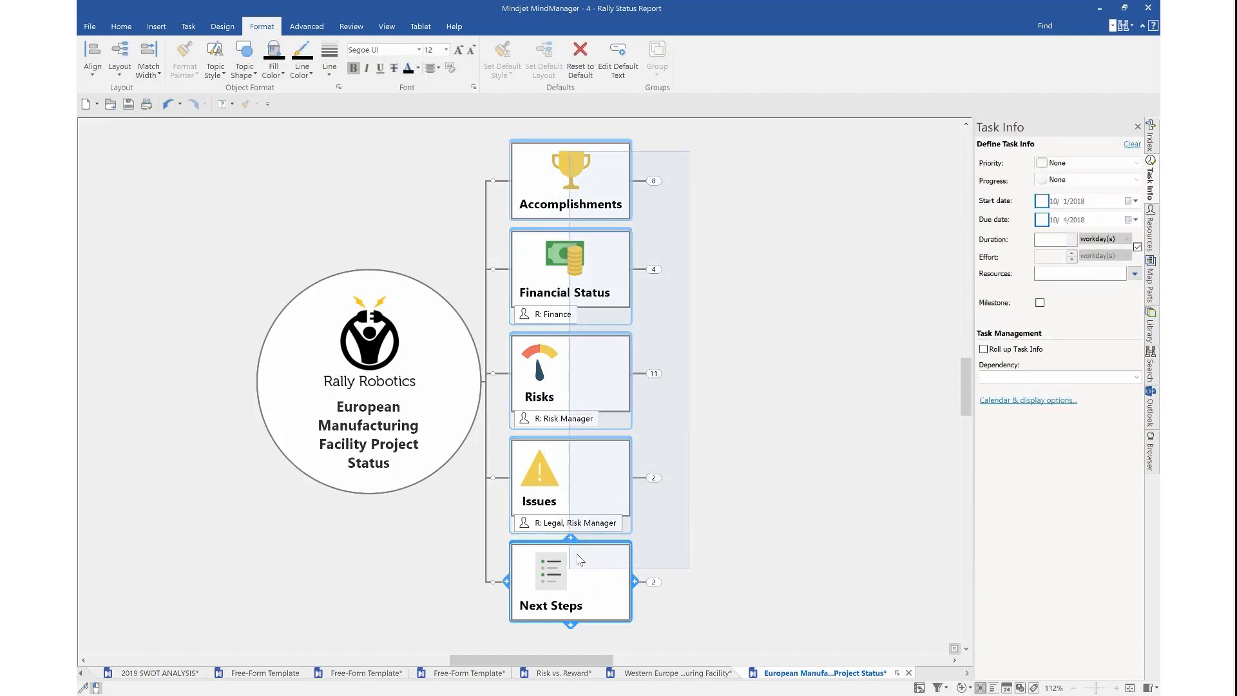
{"action": "left_click", "coordinate": [430, 72]}
{"action": "left_click", "coordinate": [394, 92]}
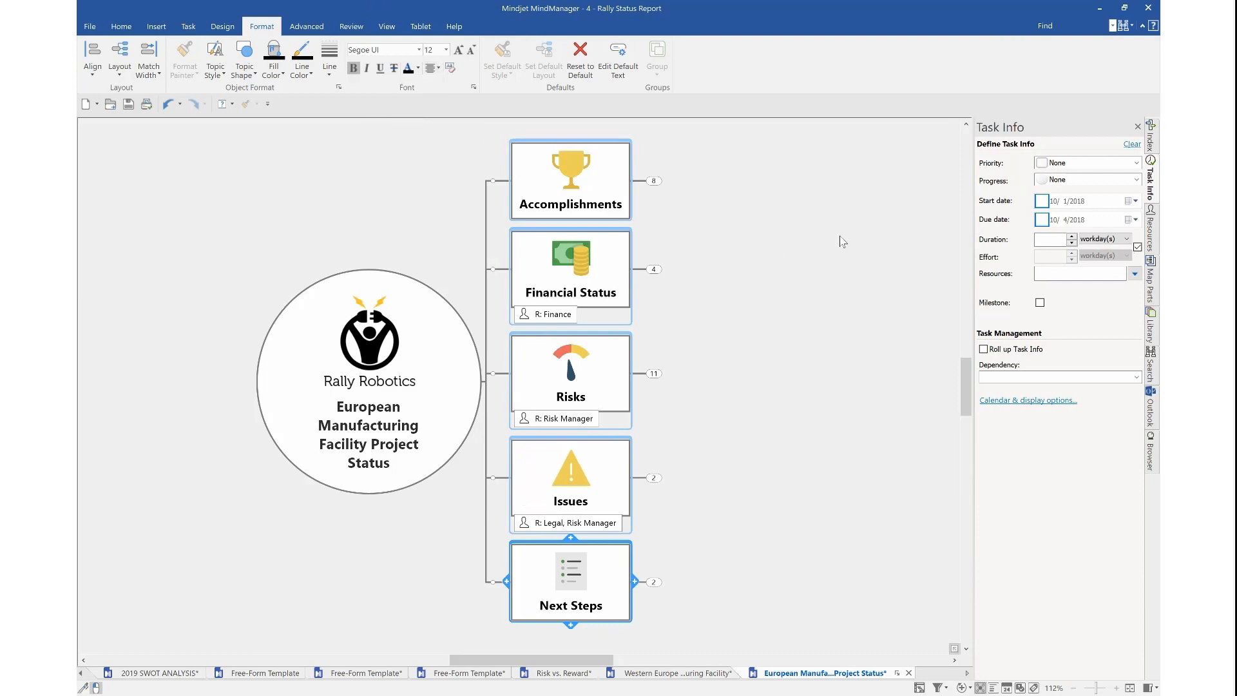
{"action": "left_click", "coordinate": [831, 205]}
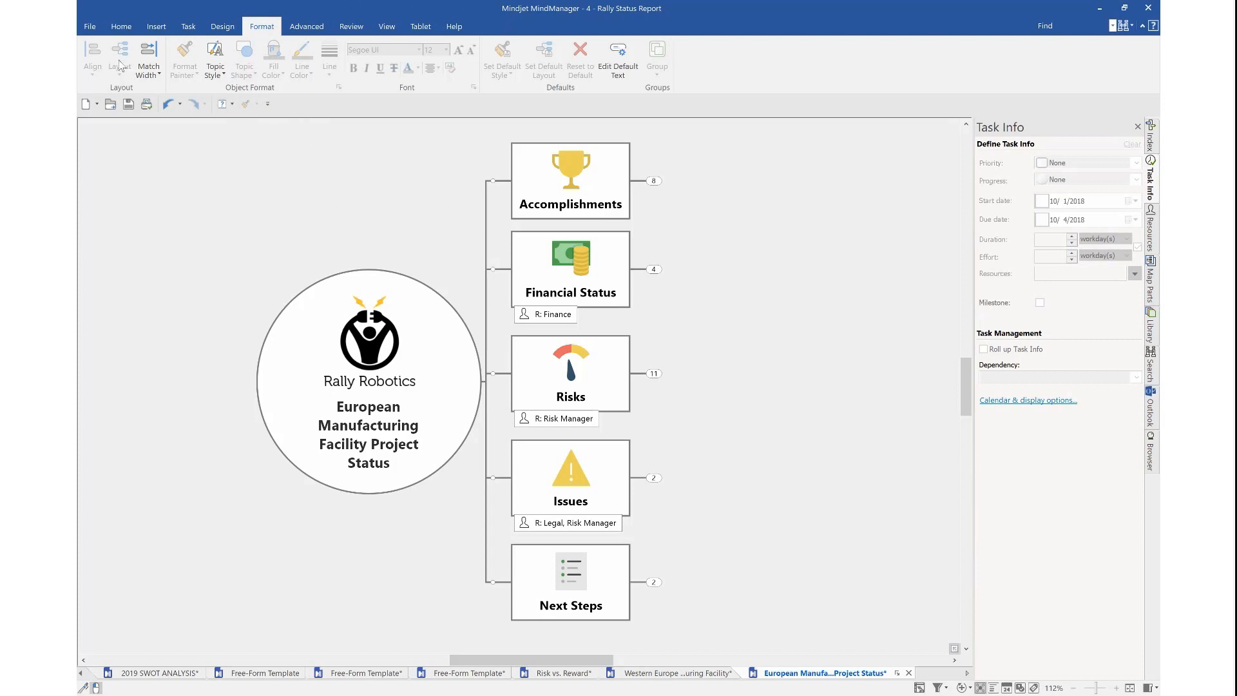
{"action": "left_click", "coordinate": [147, 76]}
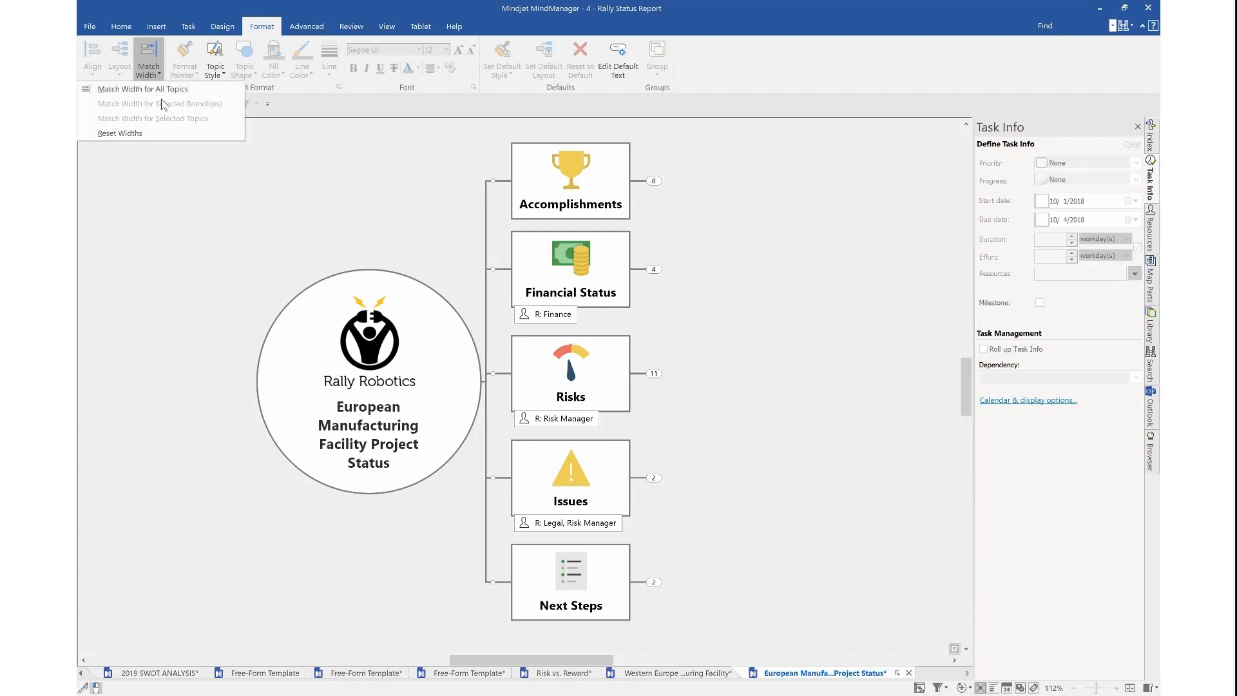
{"action": "left_click", "coordinate": [758, 392]}
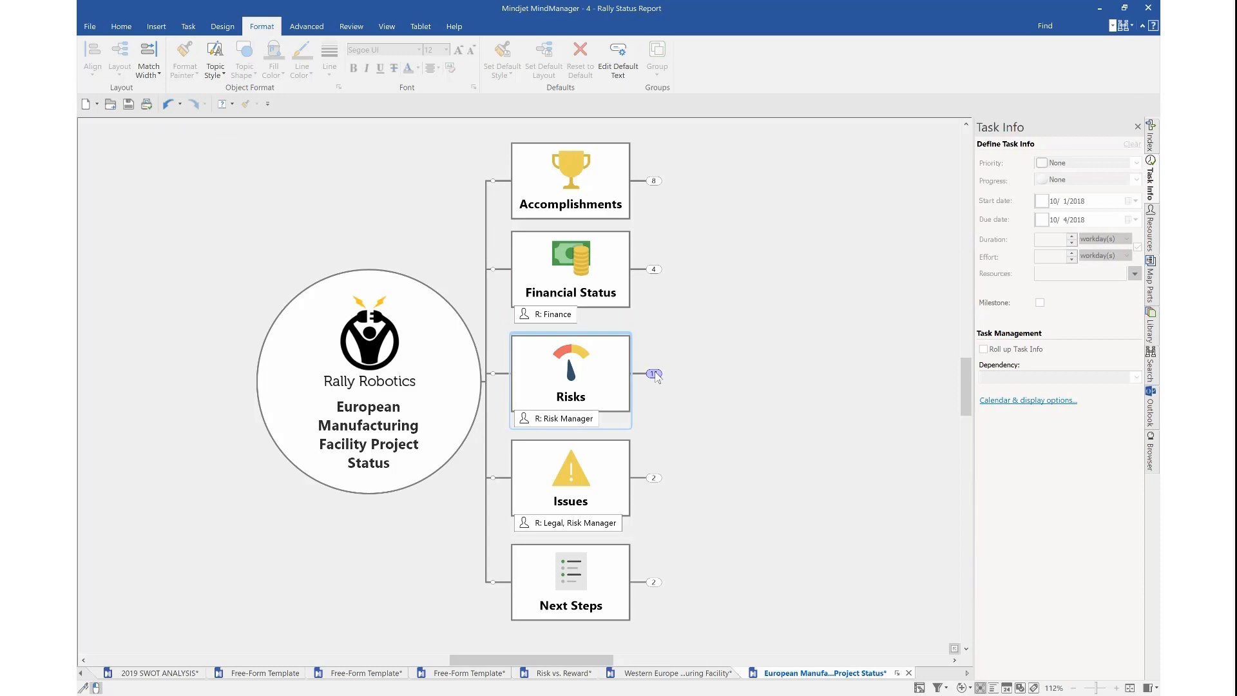
Expand the Risks topic's subtopics and fill the Risks topic with light red.
{"action": "left_click", "coordinate": [653, 374]}
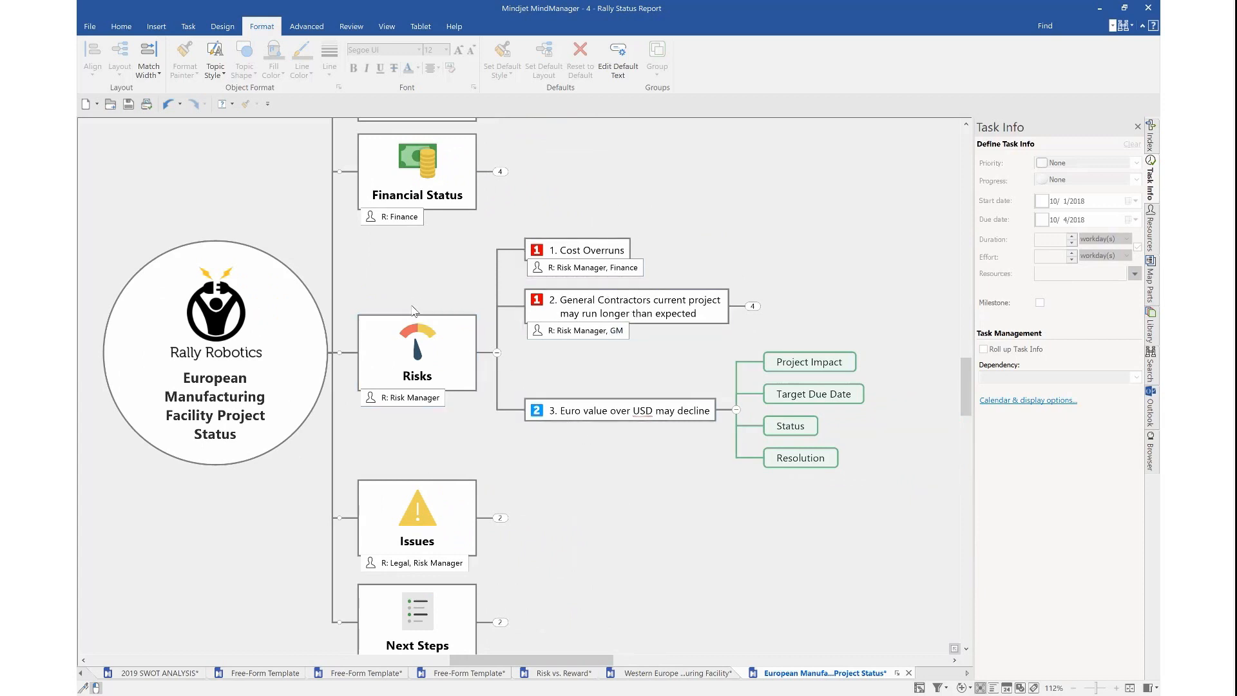
{"action": "left_click", "coordinate": [455, 335]}
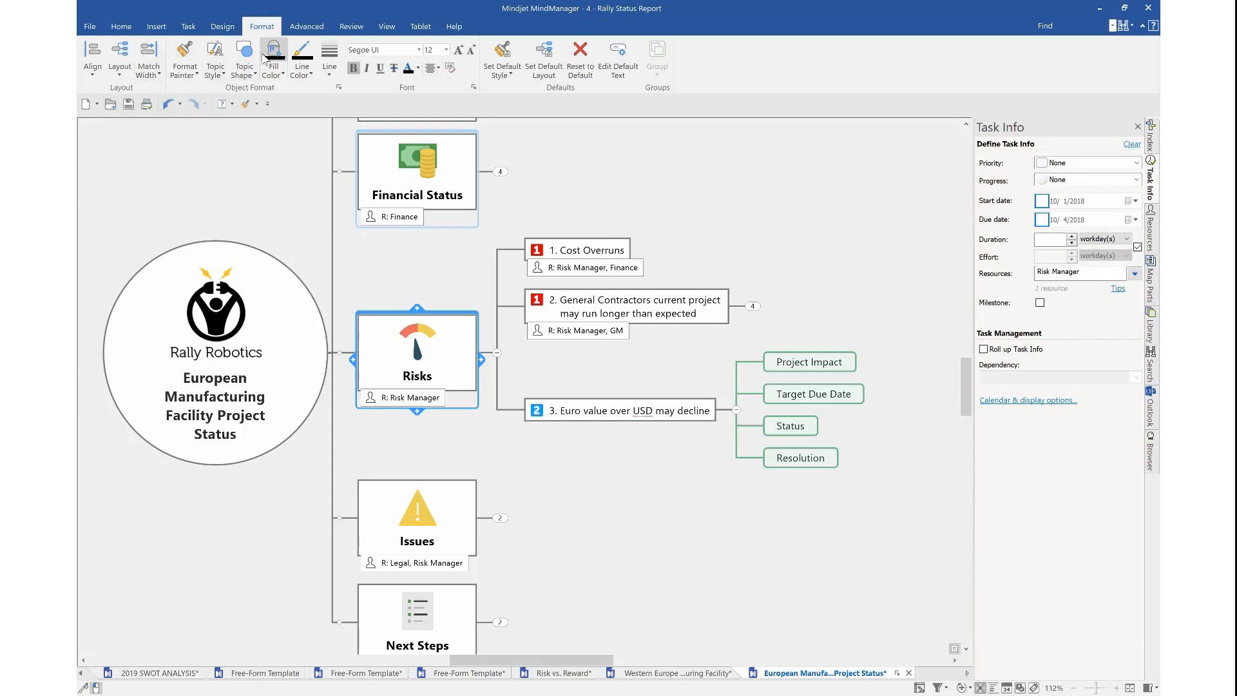
{"action": "left_click", "coordinate": [281, 76]}
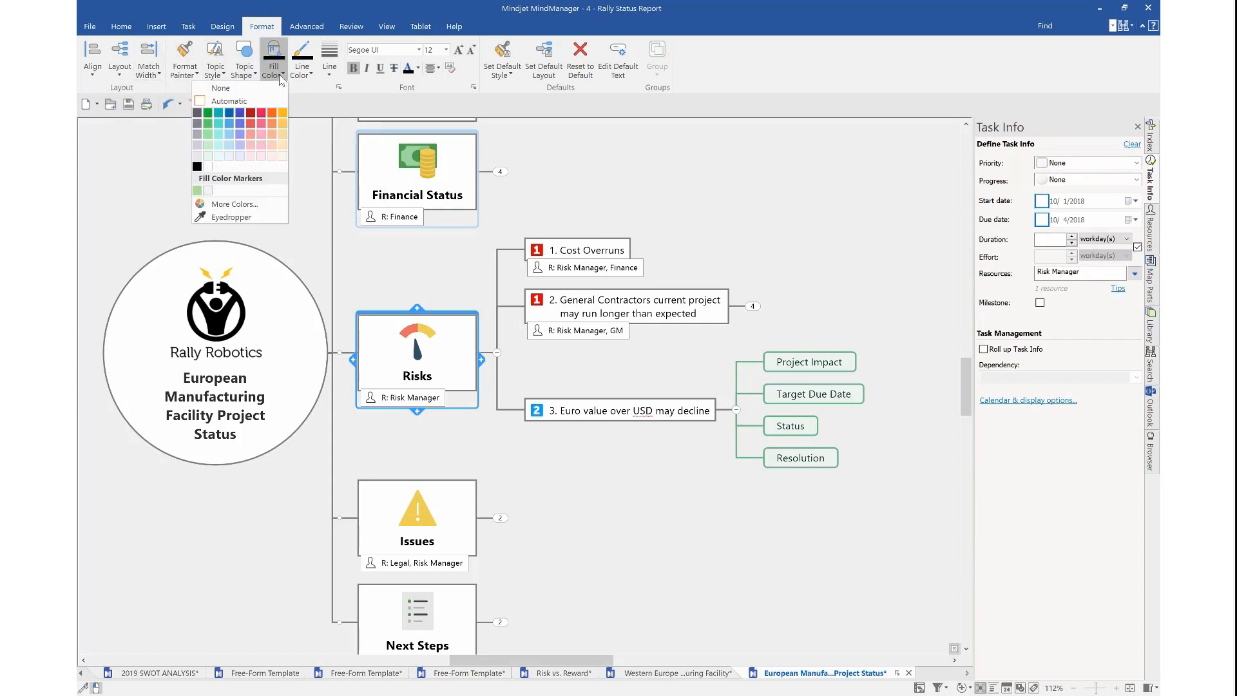
{"action": "left_click", "coordinate": [251, 146]}
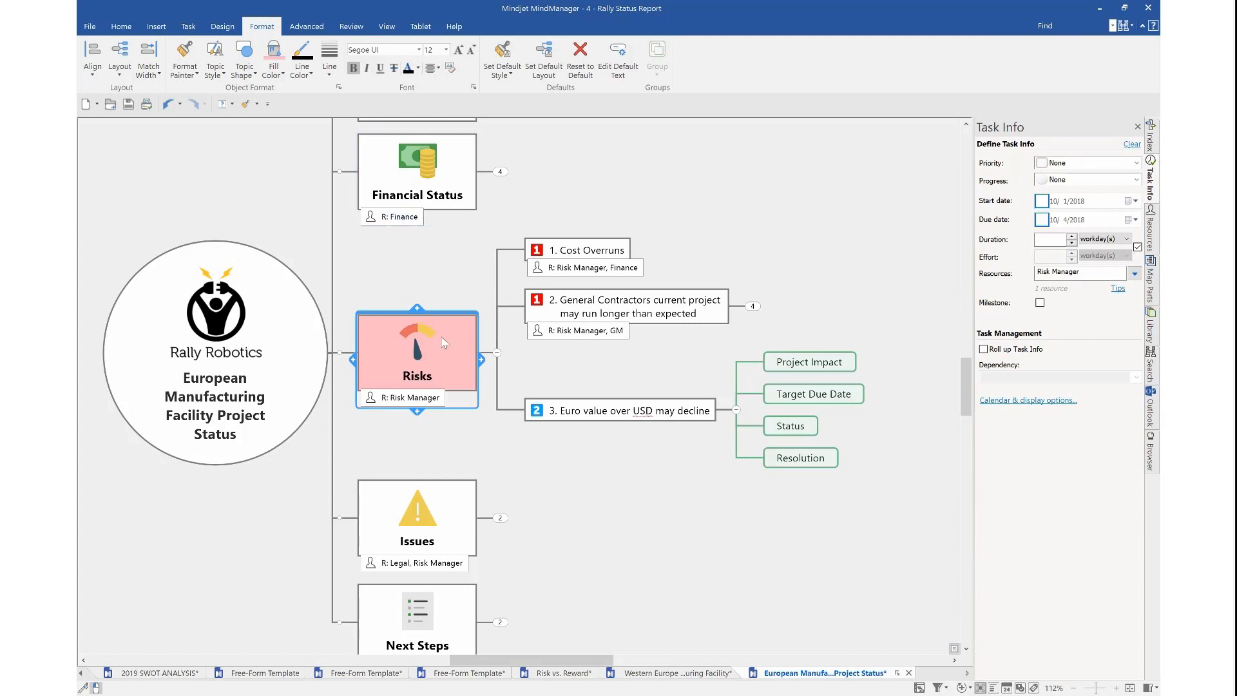
Copy the Risks topic's formatting to the Project Impact subtopic with Format Painter, and reselect the Risks topic.
{"action": "left_click", "coordinate": [416, 266]}
{"action": "left_click", "coordinate": [390, 318]}
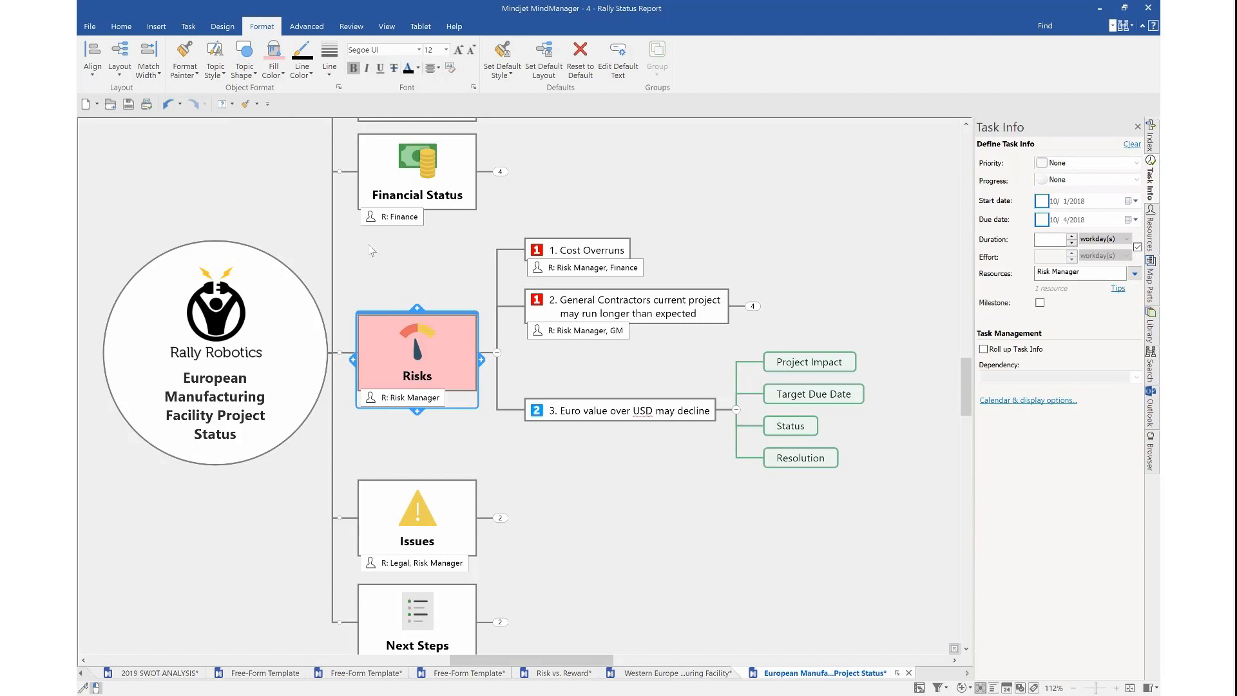
{"action": "left_click", "coordinate": [243, 109]}
{"action": "left_click", "coordinate": [805, 364]}
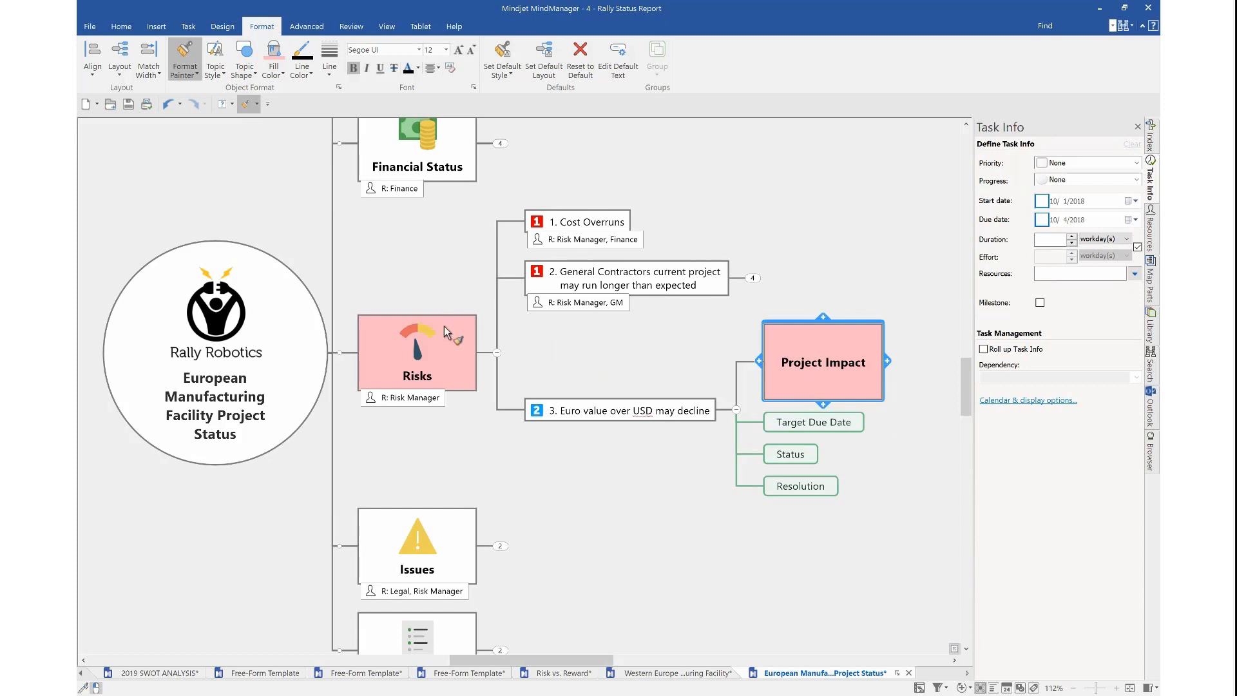
{"action": "key", "text": "Escape"}
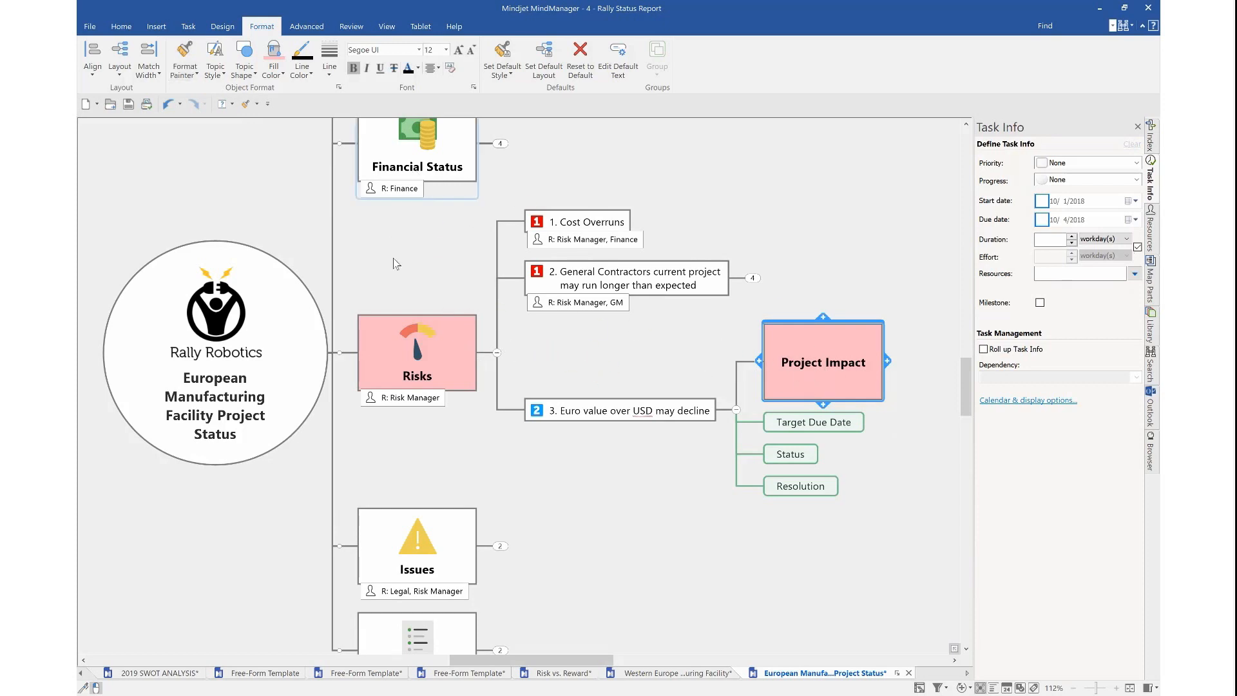
{"action": "left_click", "coordinate": [419, 330]}
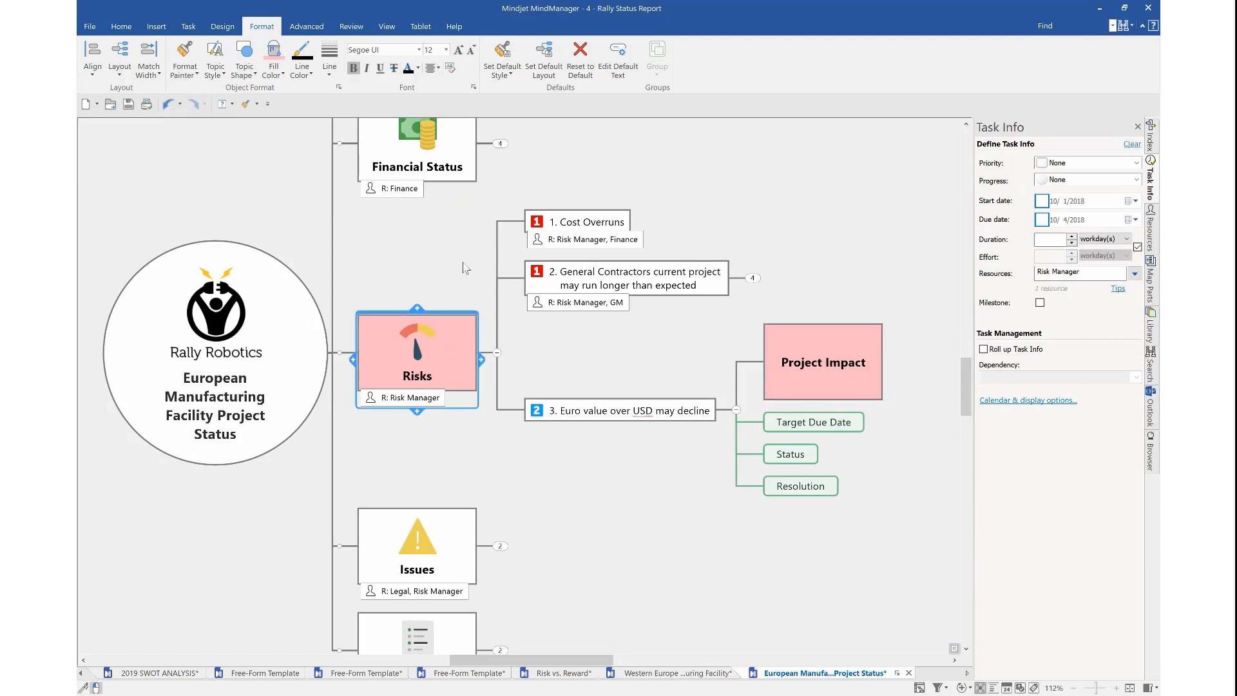